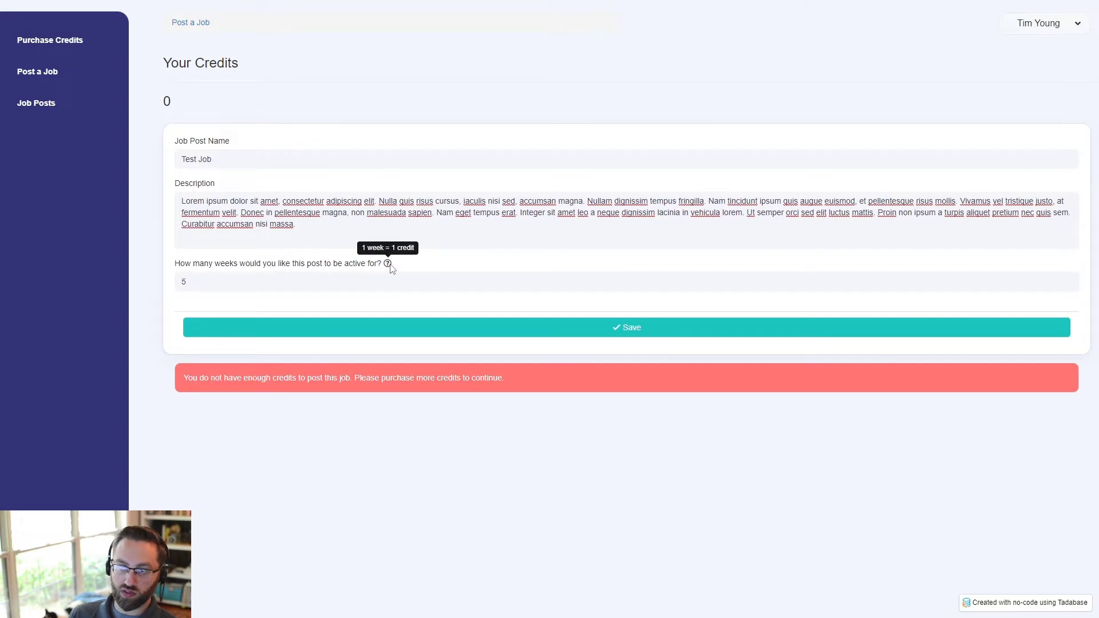
- Note the 0 credit balance, then go to the Purchase Credits page of credit packs
double_click(166, 101)
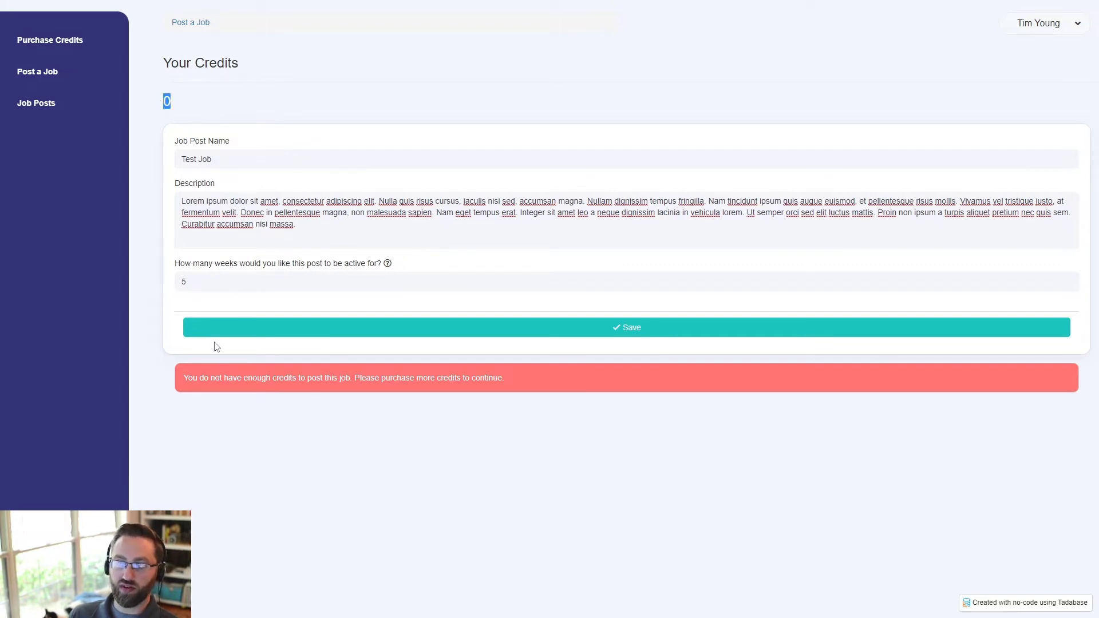
click(51, 41)
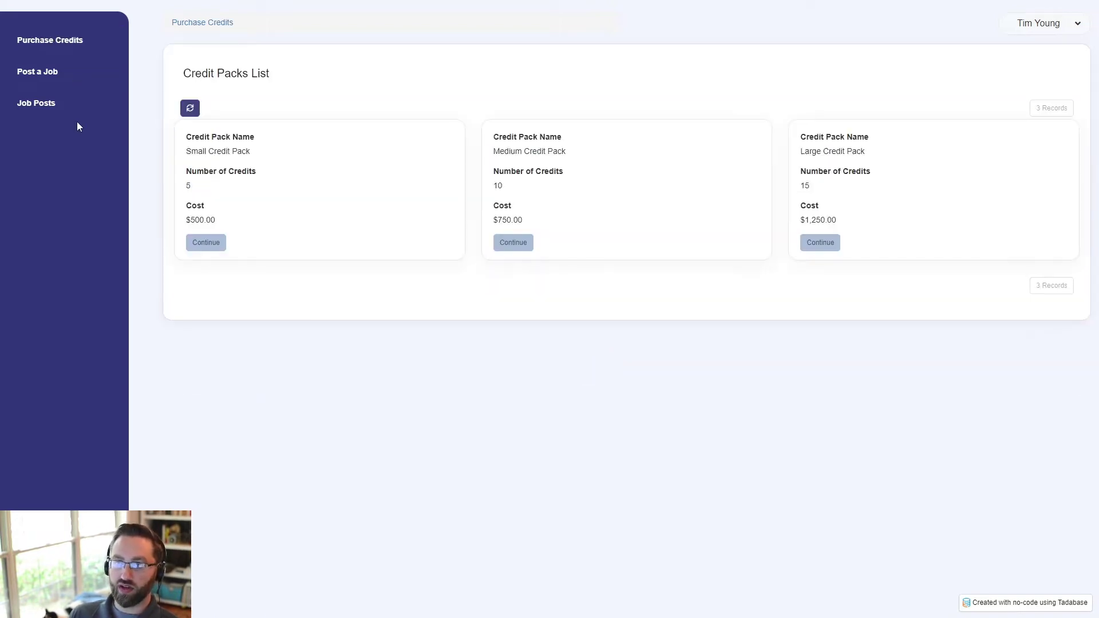
- Buy the Small Credit Pack using the test card number, expiry, CVC and postcode
click(216, 247)
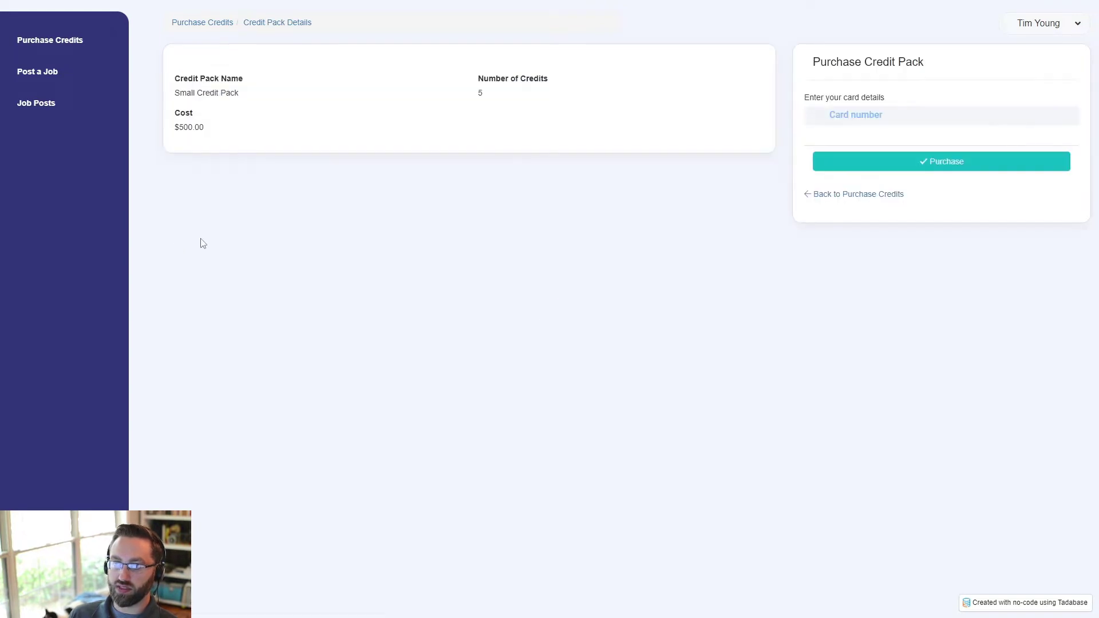
click(873, 117)
text(4242 4242 4242 4242 04 / 24 123 12345)
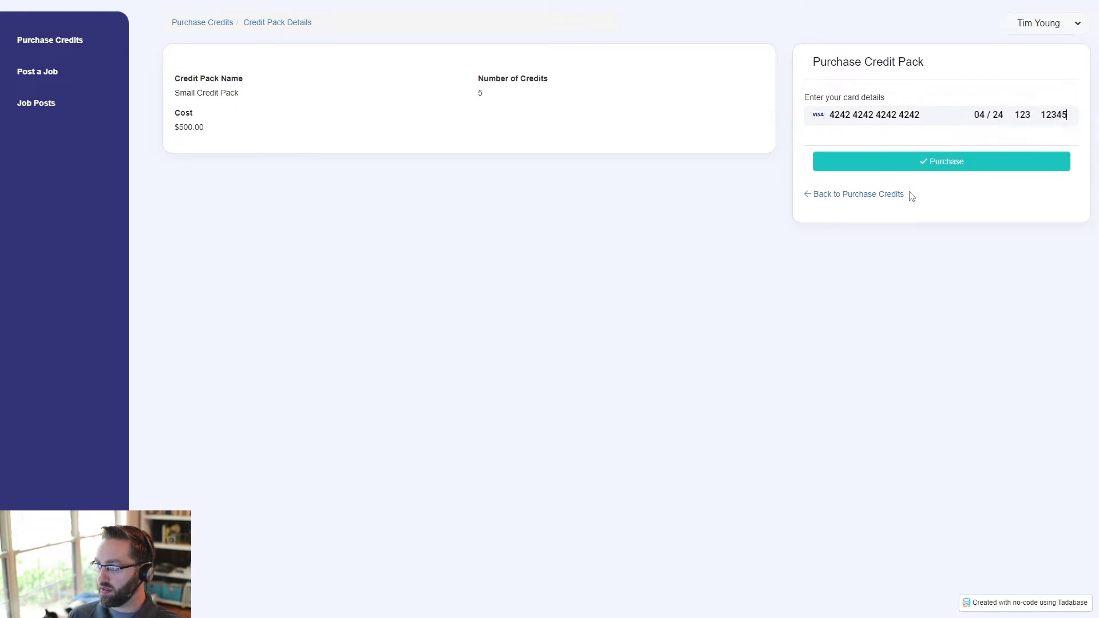
click(900, 164)
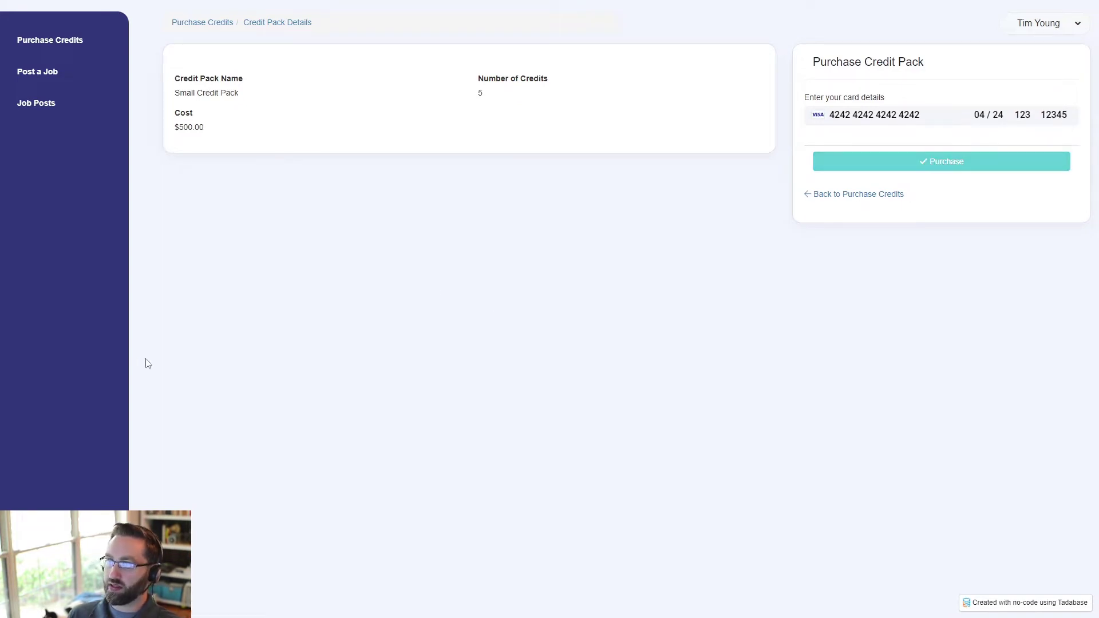
- Confirm the pack's 5 credits and return to the Post a Job form
drag(503, 94, 468, 102)
click(303, 346)
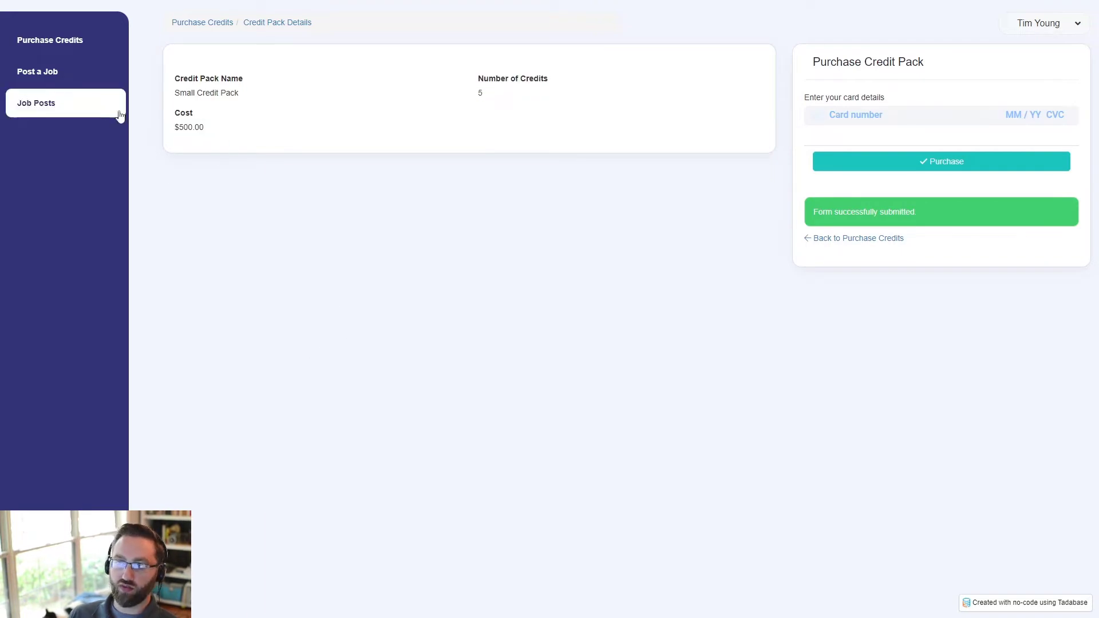
click(48, 80)
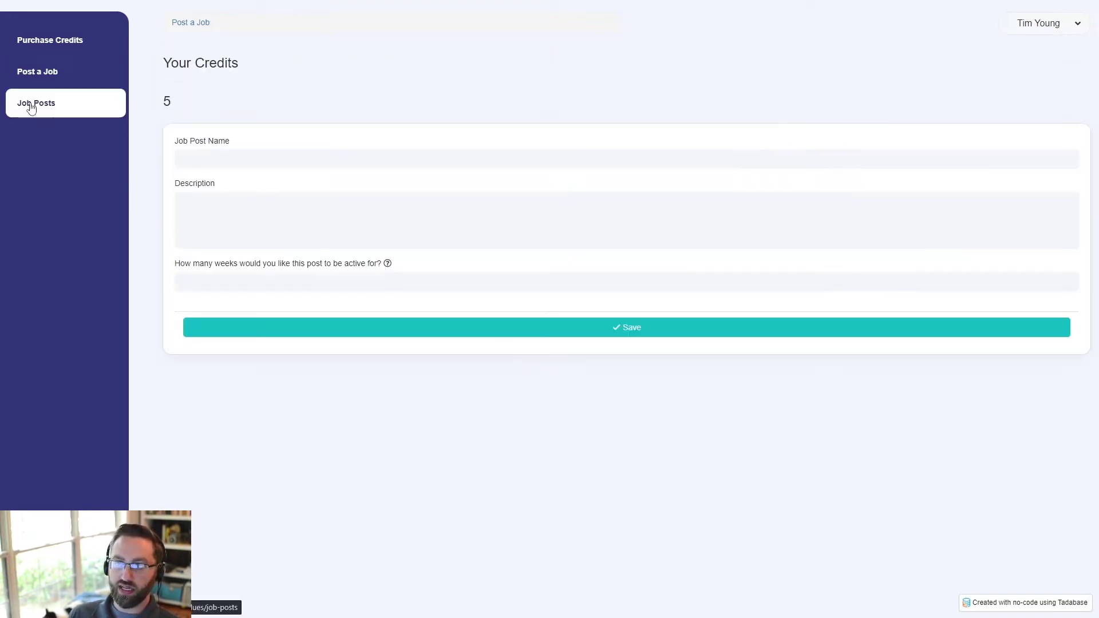
- Save 'Test Job' with a pasted Lorem ipsum description and 5 weeks, leaving 0 credits
click(213, 161)
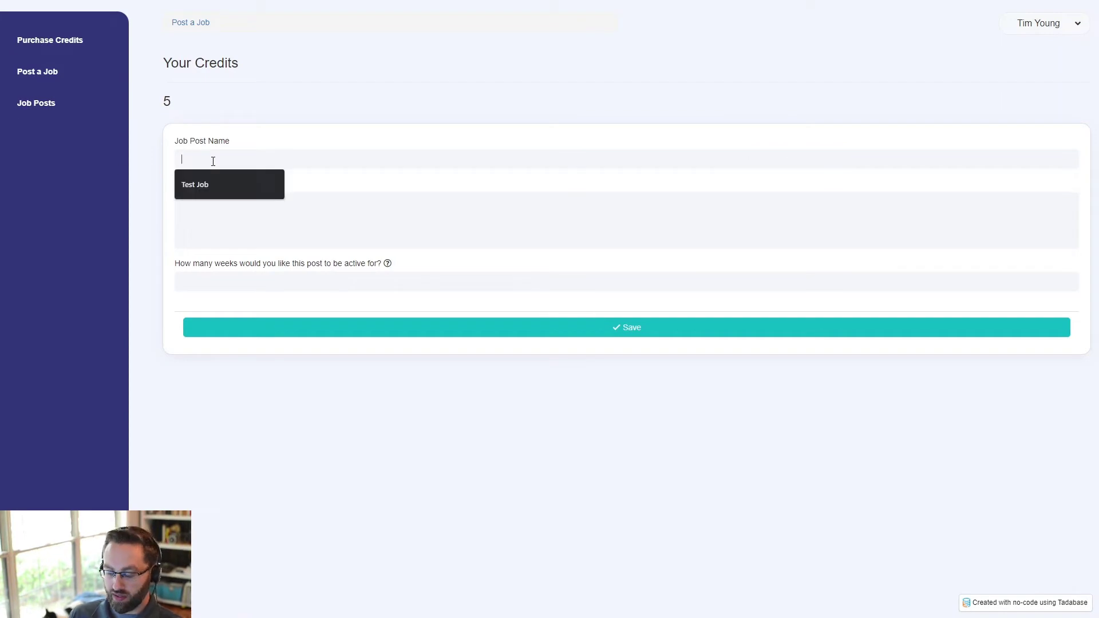
click(208, 184)
click(213, 214)
text(Lorem ipsum dolor sit amet, consectetur adipiscing elit. Nulla quis risus cursus, iaculis nisi sed, accumsan magna. Nullam dignissim tempus fringilla. Nam tincidunt ipsum quis augue euismod, et pellentesque risus mollis. Vivamus vel tristique justo, at fermentum velit. Donec in pellentesque magna, non malesuada sapien. Nam eget tempus erat. Integer sit amet leo a neque dignissim lacinia in vehicula lorem. Ut semper orci sed elit luctus mattis. Proin non ipsum a turpis aliquet pretium nec quis sem. Curabitur accumsan nisi massa.)
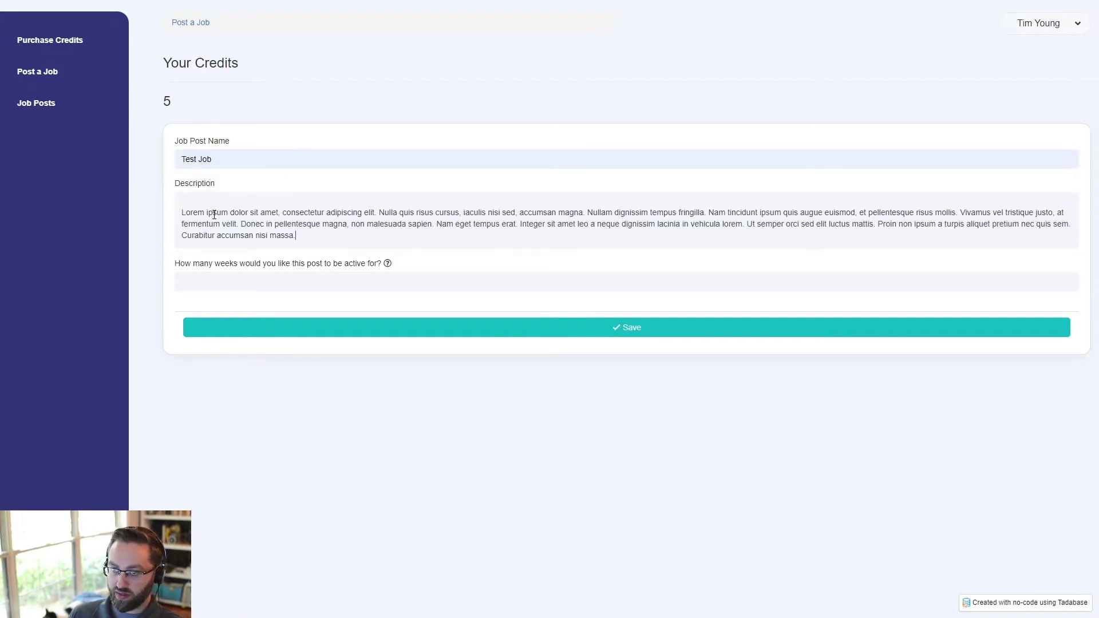
click(181, 213)
key(BackSpace)
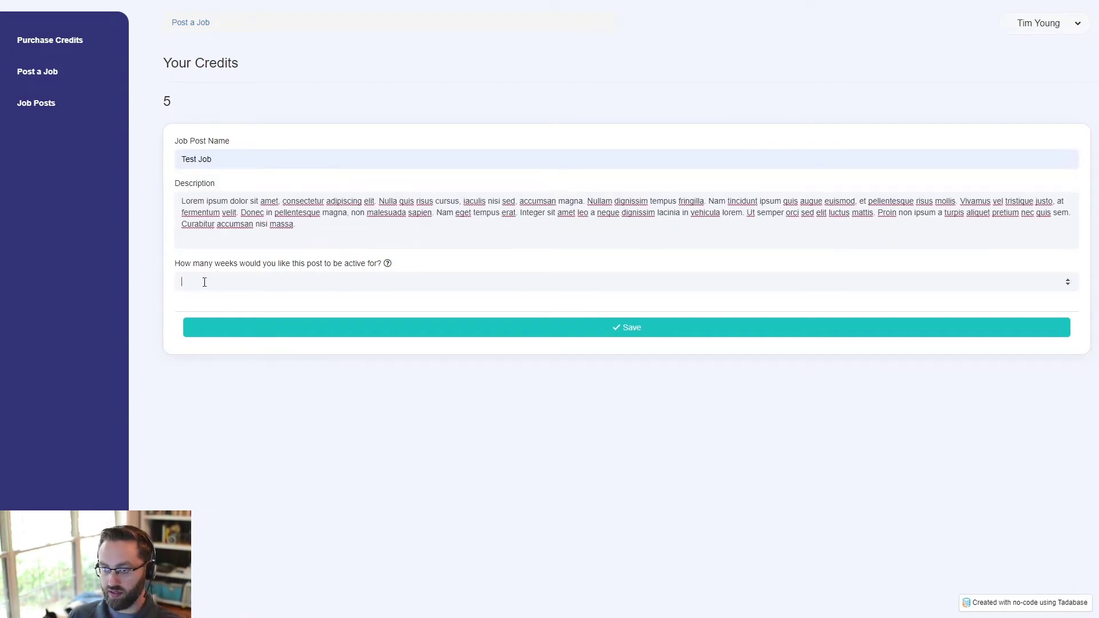
text(5)
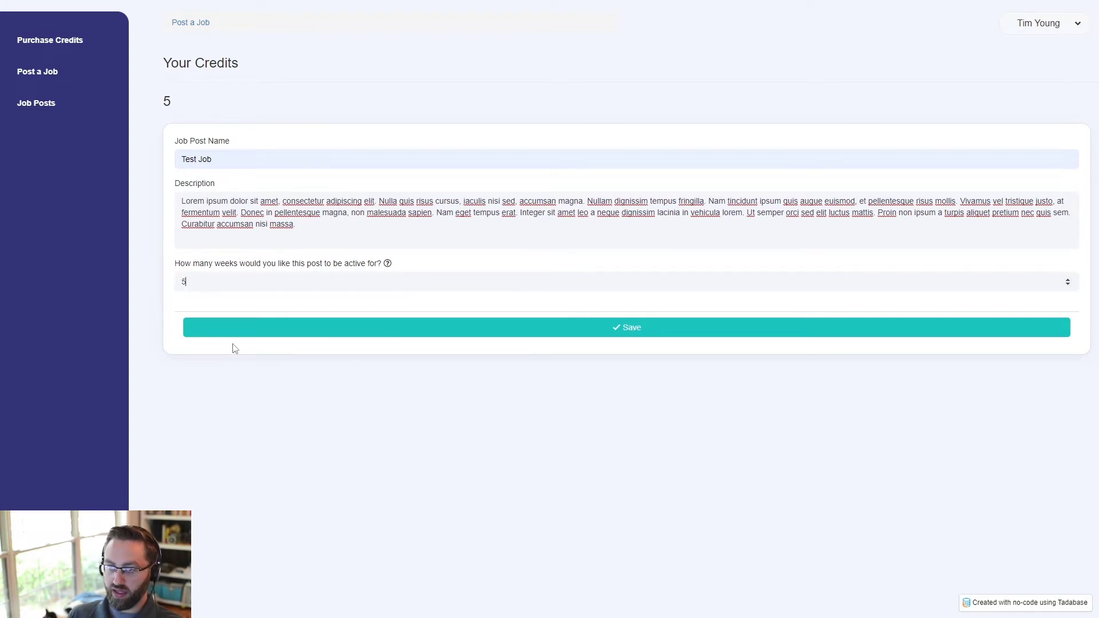
click(284, 335)
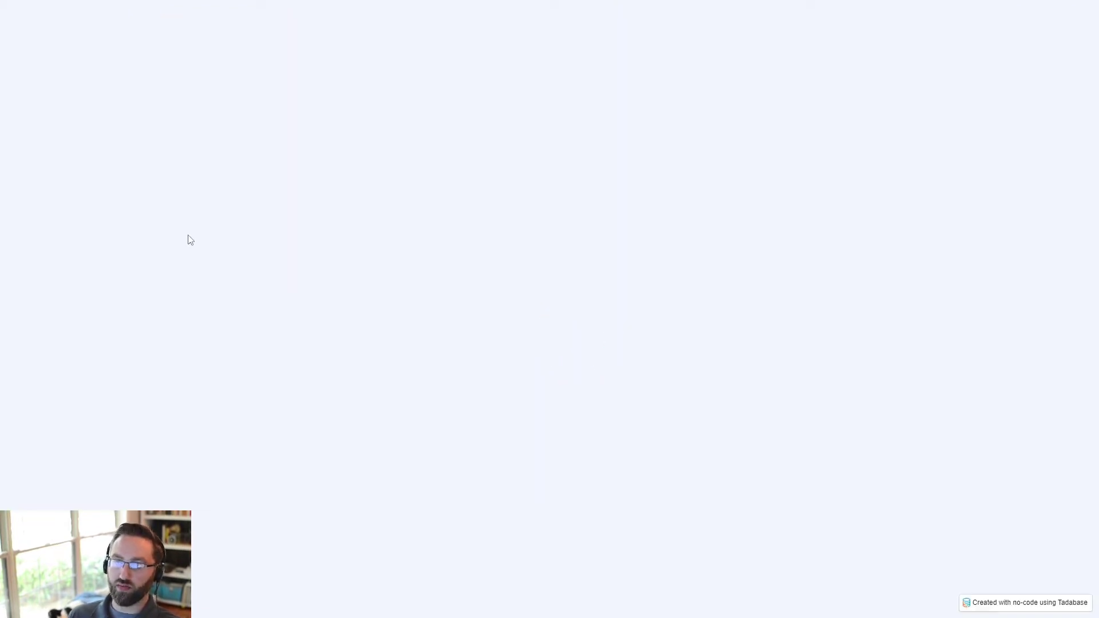
double_click(166, 102)
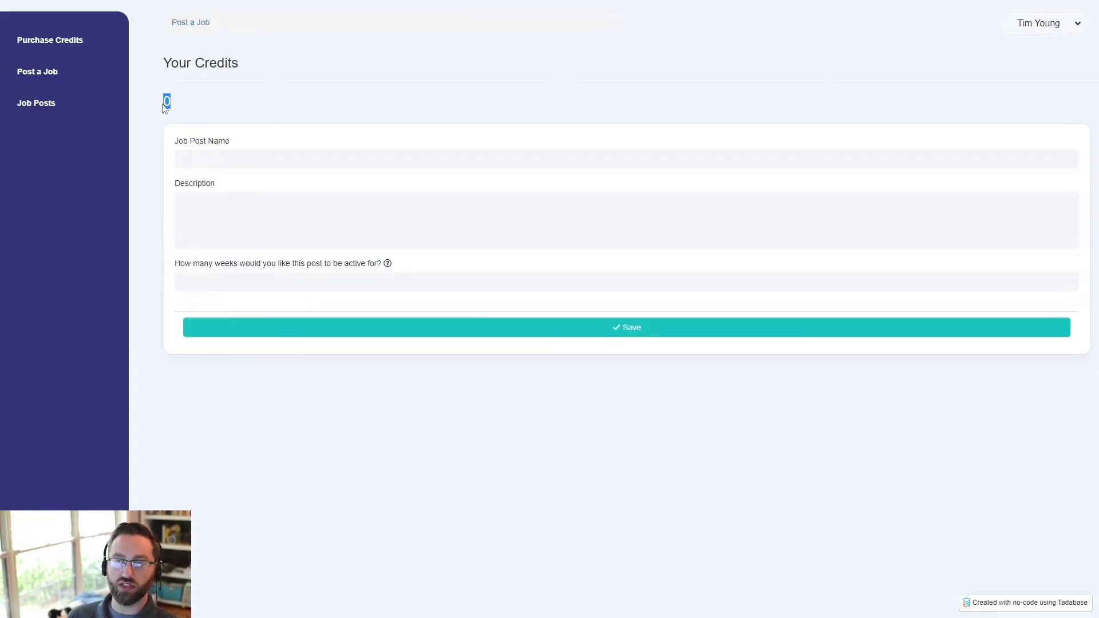
- Clear the highlighted credits value and reload the Post a Job page
click(207, 102)
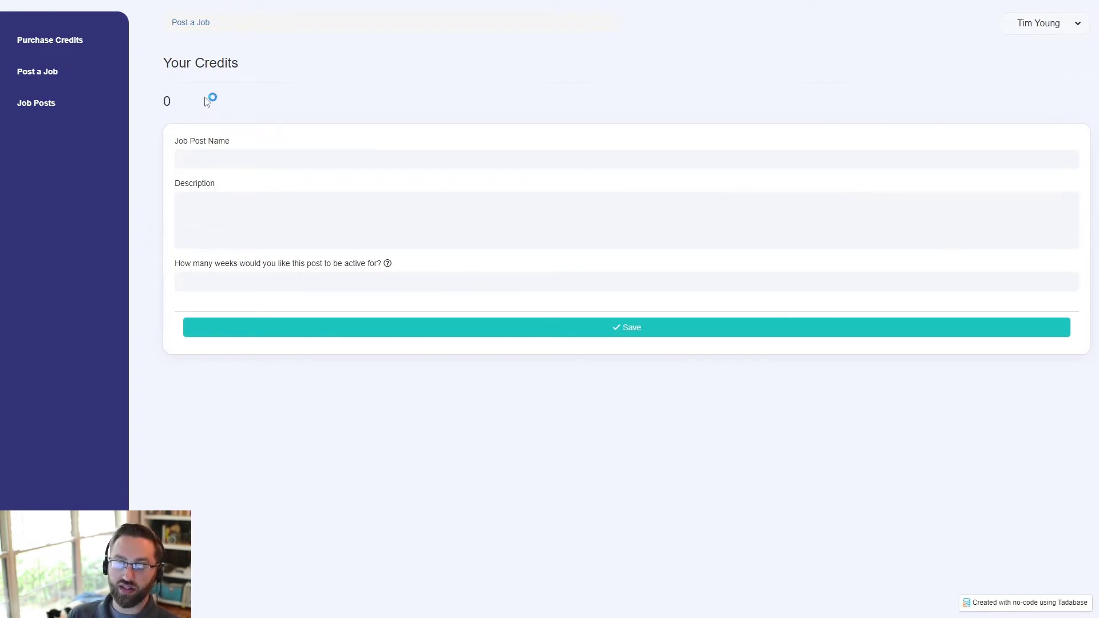
click(76, 65)
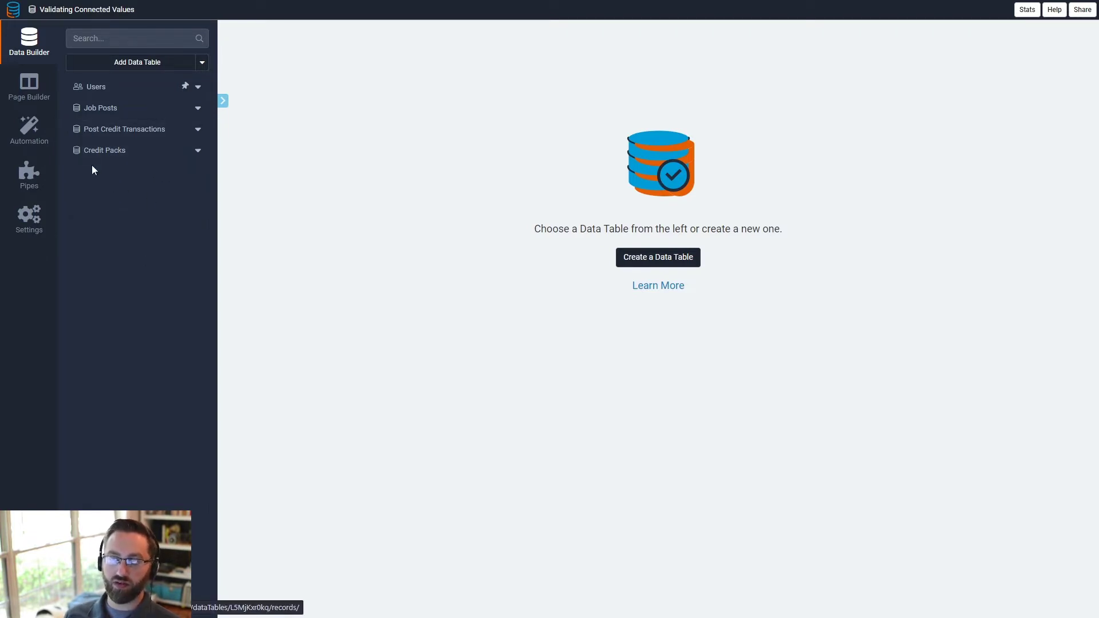
- View the Users records, then open Job Posts and widen the 'How many weeks…' column
click(46, 95)
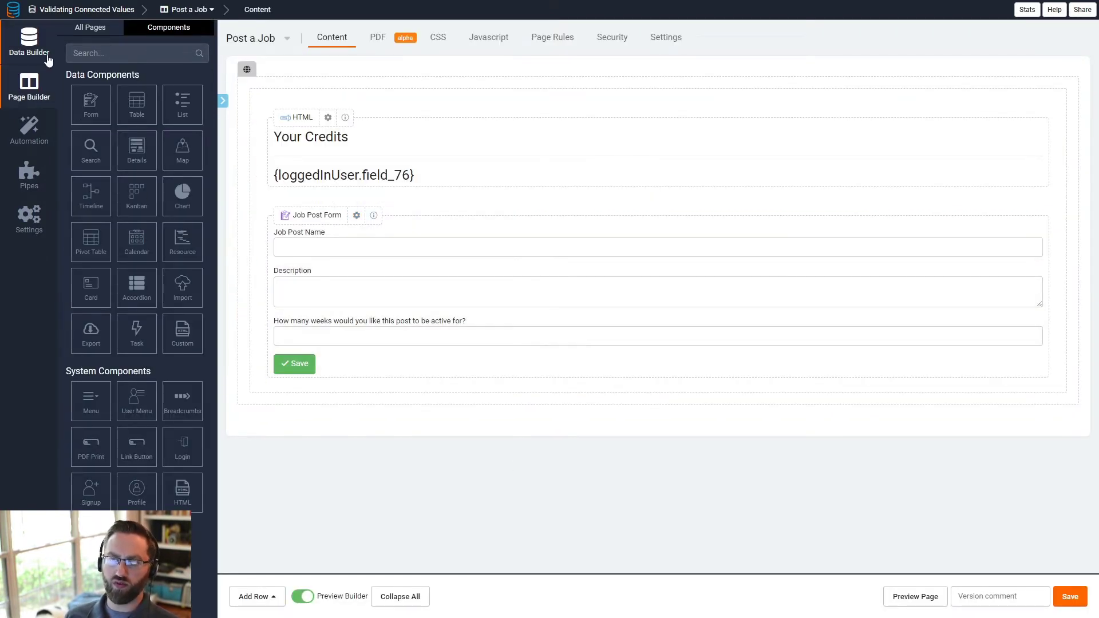
click(31, 46)
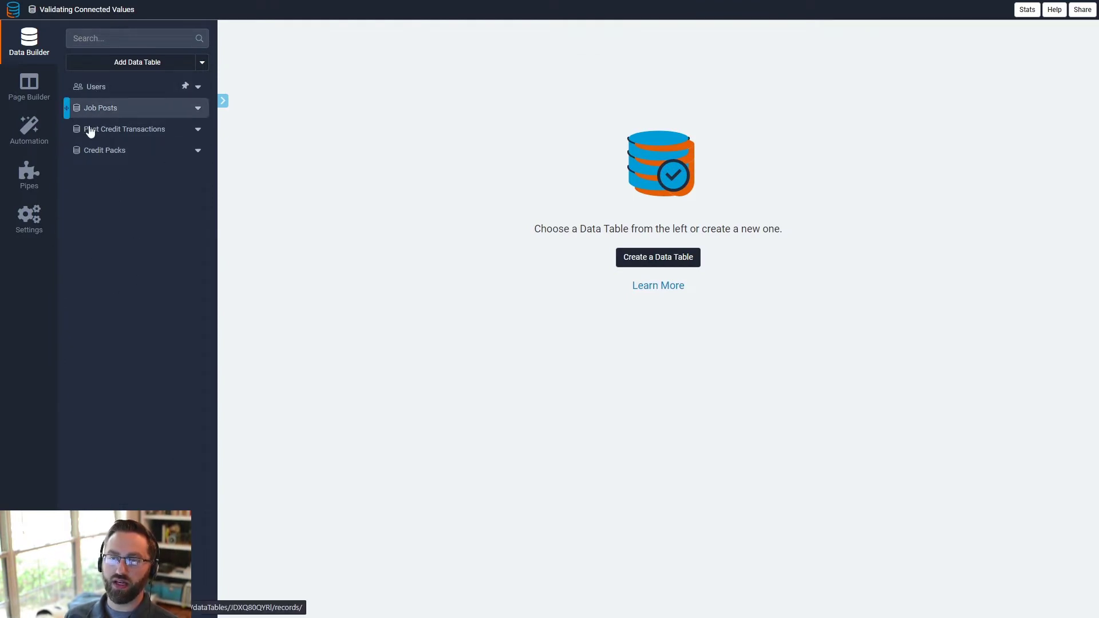
click(110, 92)
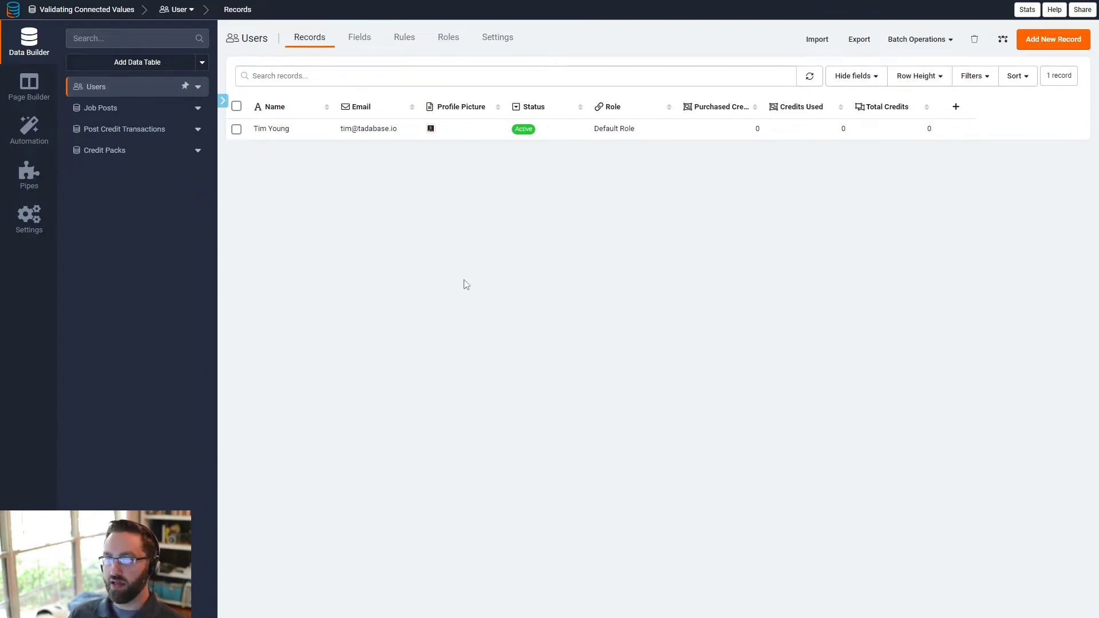
click(108, 108)
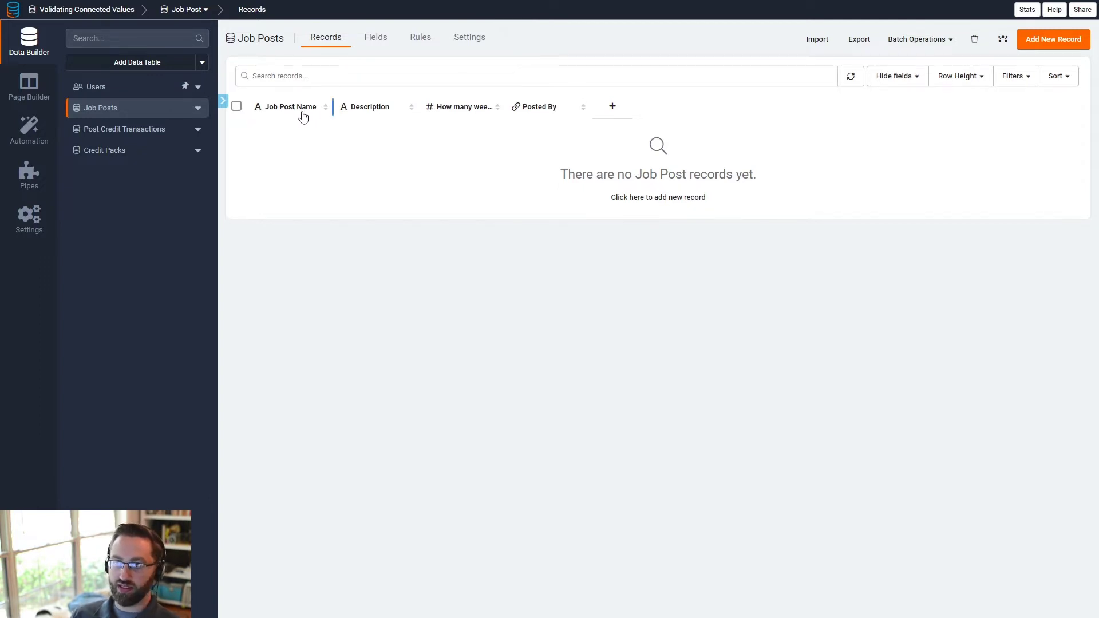
drag(502, 109, 657, 111)
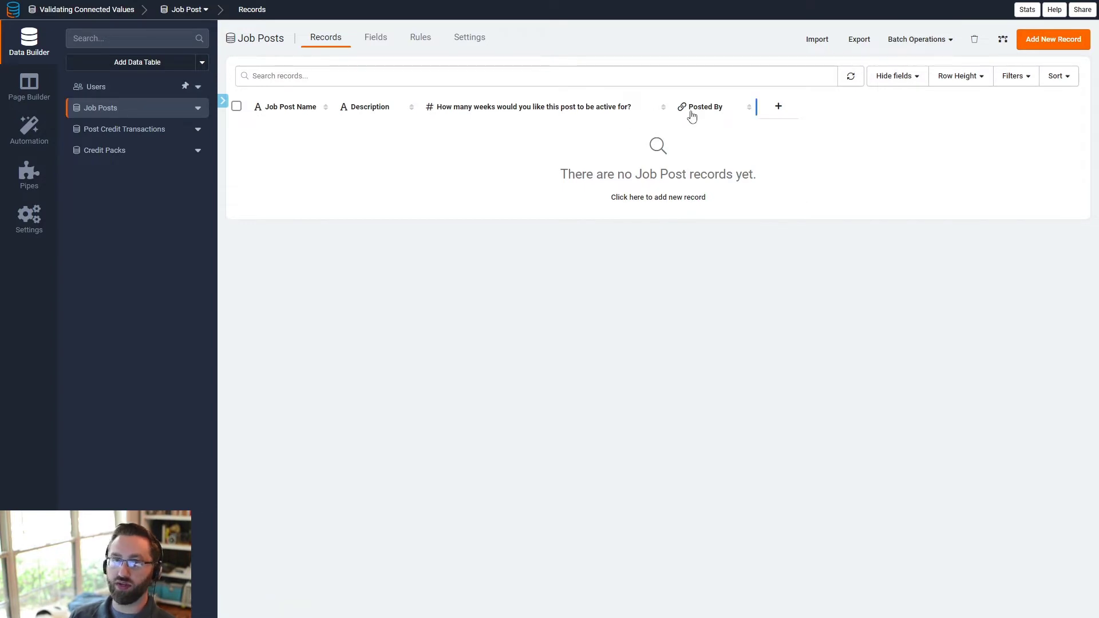
- Browse the Post Credit Transactions and Credit Packs tables, inspecting the Small pack's credits
click(130, 134)
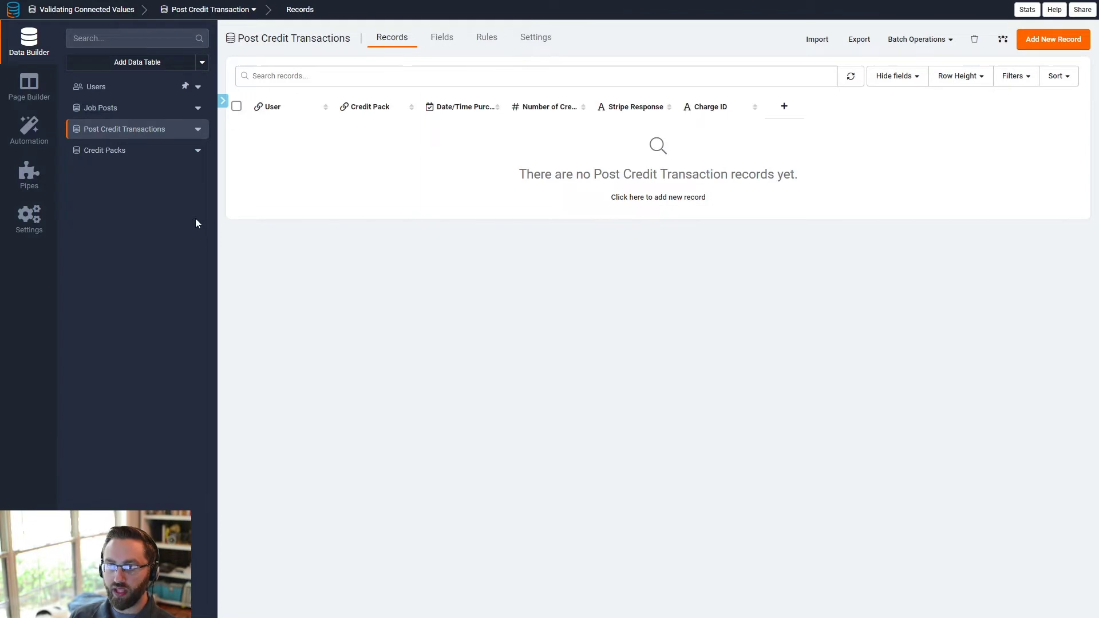
click(108, 152)
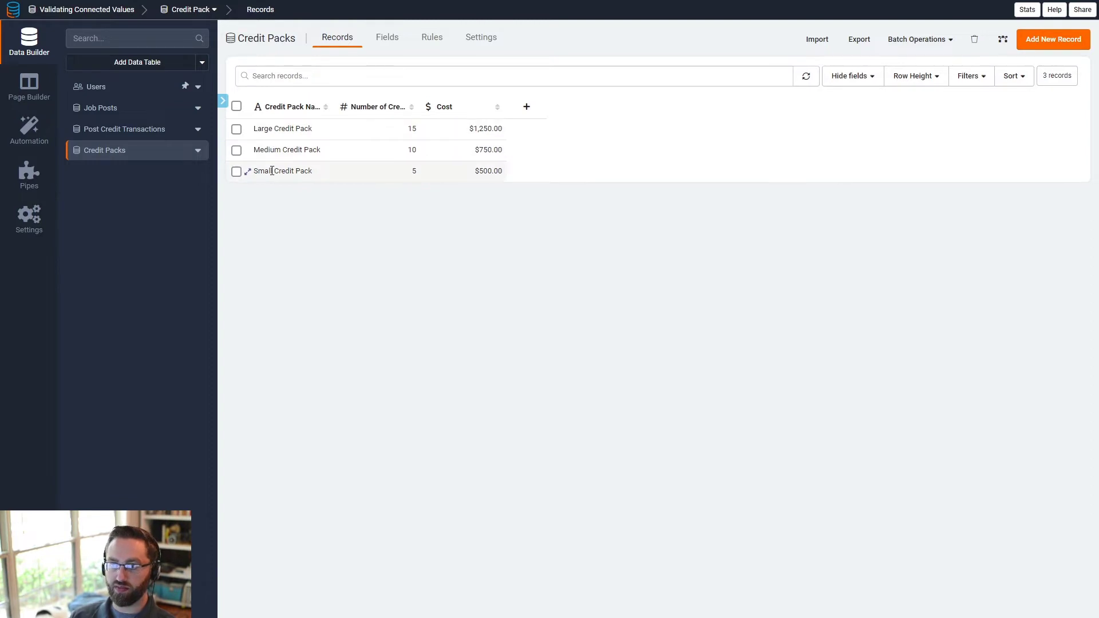
double_click(413, 171)
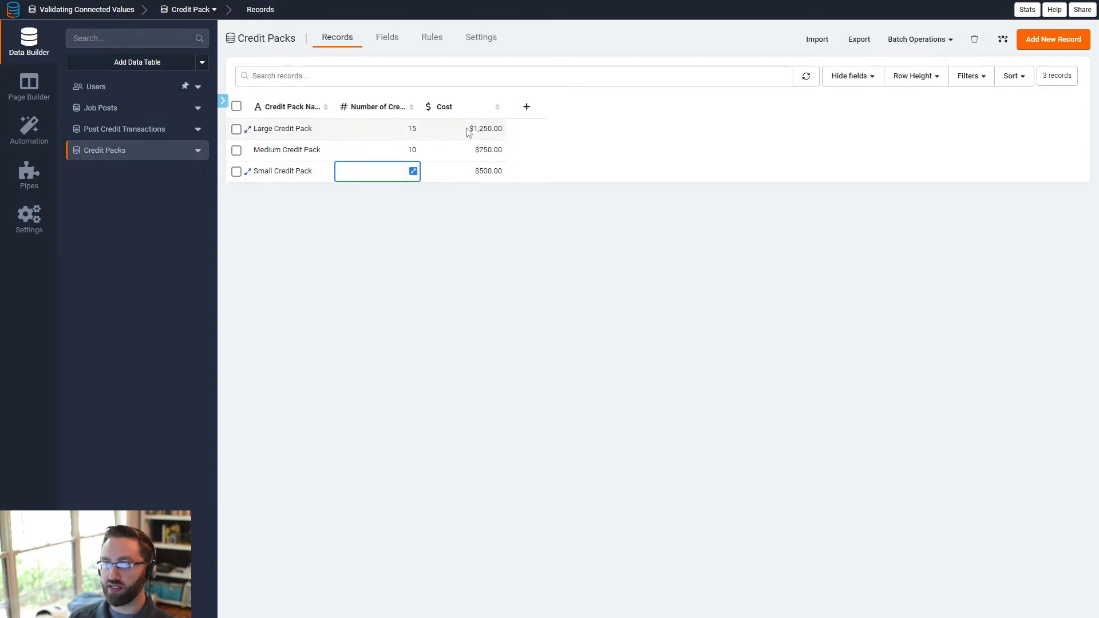
click(148, 138)
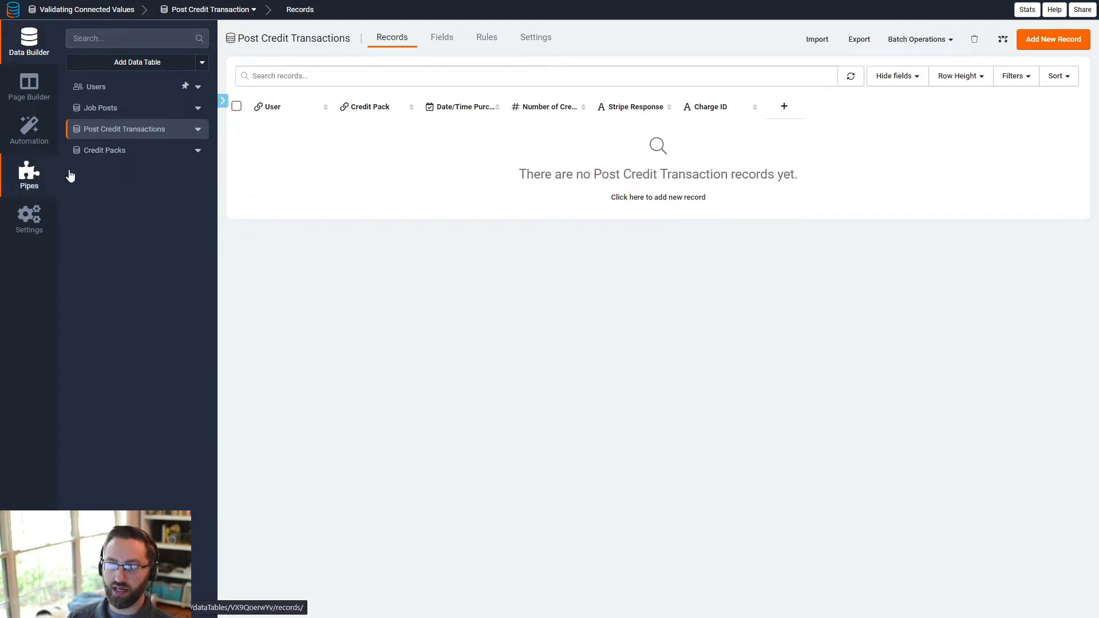
click(113, 150)
click(155, 129)
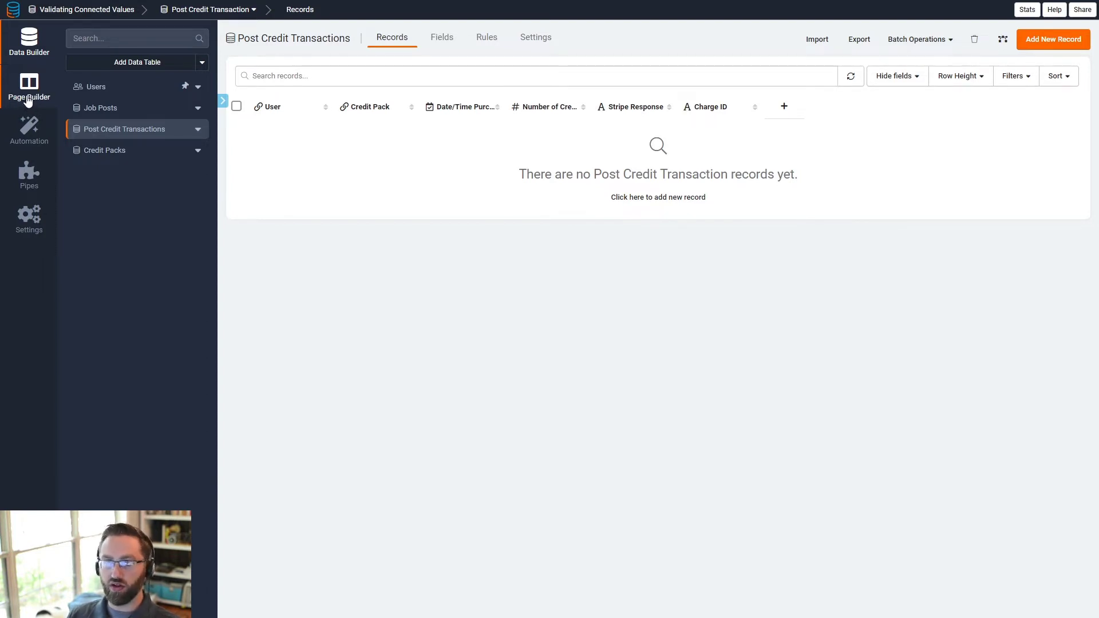
- Open Users after Job Posts and widen its Purchased Credits column
click(91, 108)
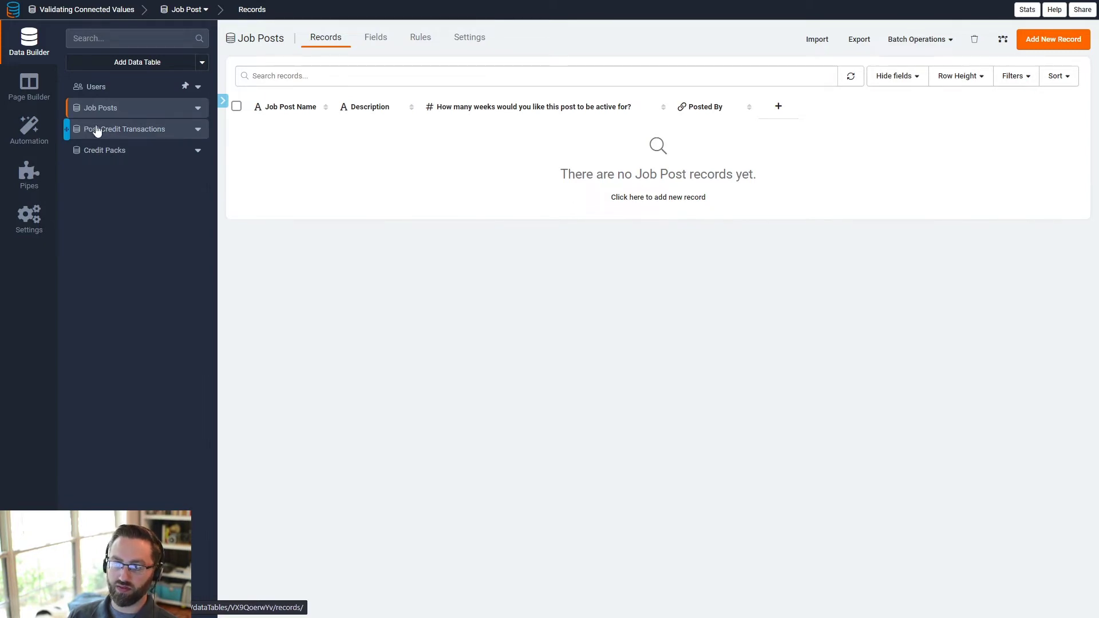
click(115, 130)
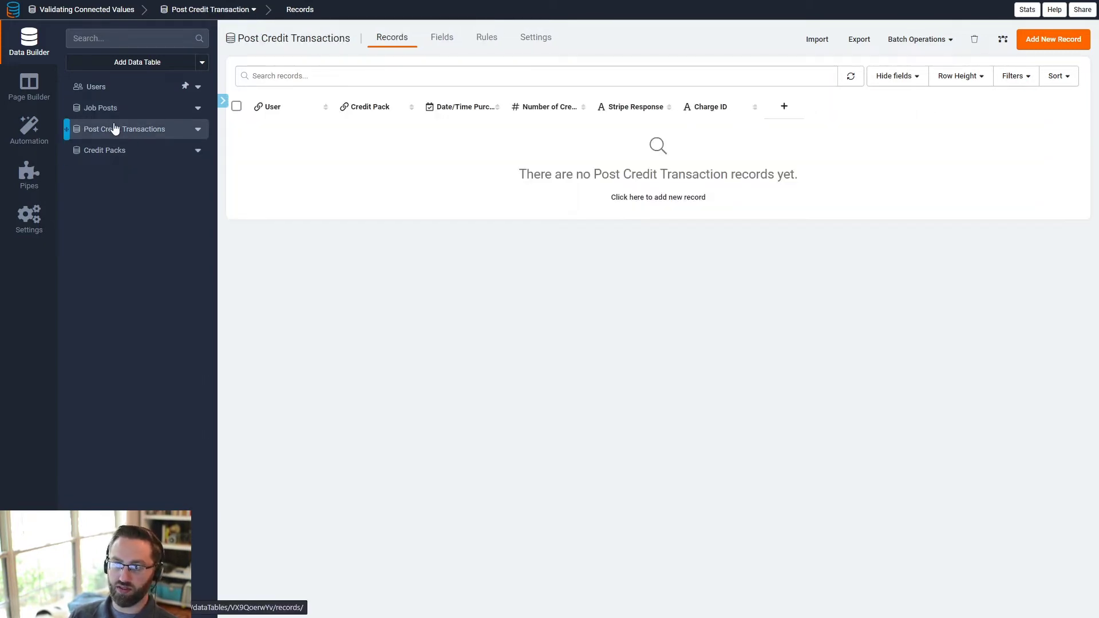
click(107, 89)
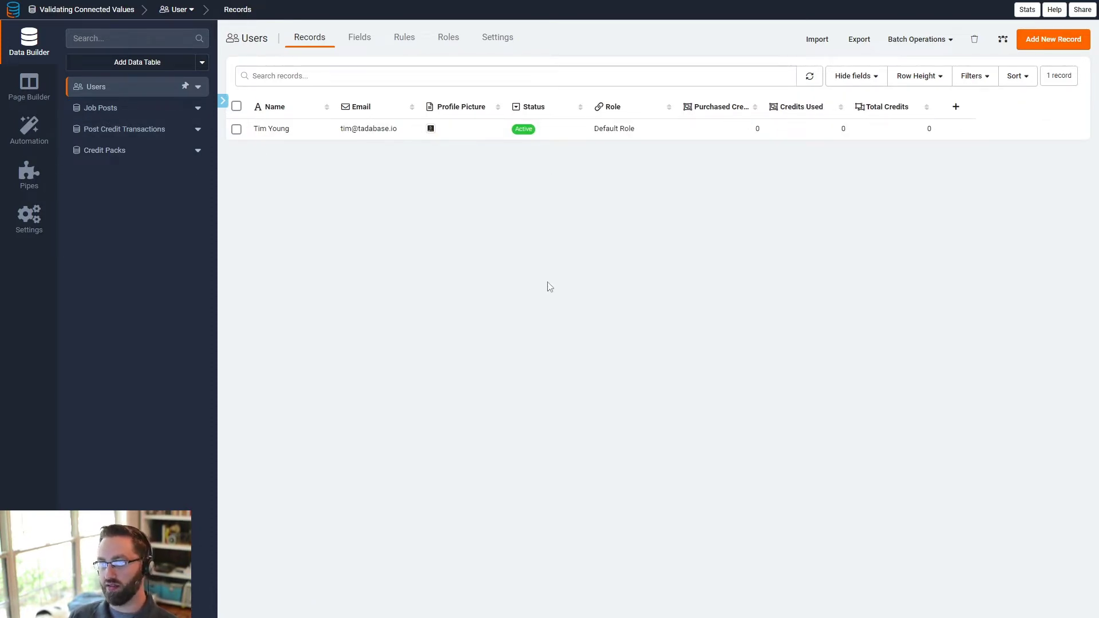
mouse_move(761, 107)
mouse_down()
mouse_move(797, 108)
mouse_move(778, 109)
mouse_up()
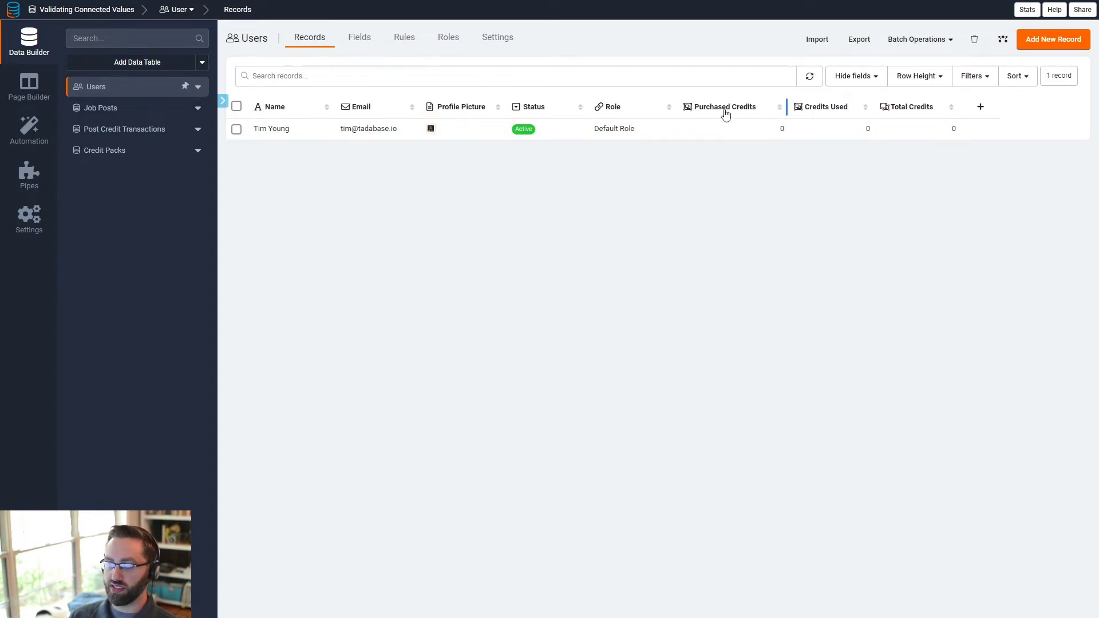
- Check the Purchased Credits field settings and Post Credit Transactions records, then return to Users
click(725, 113)
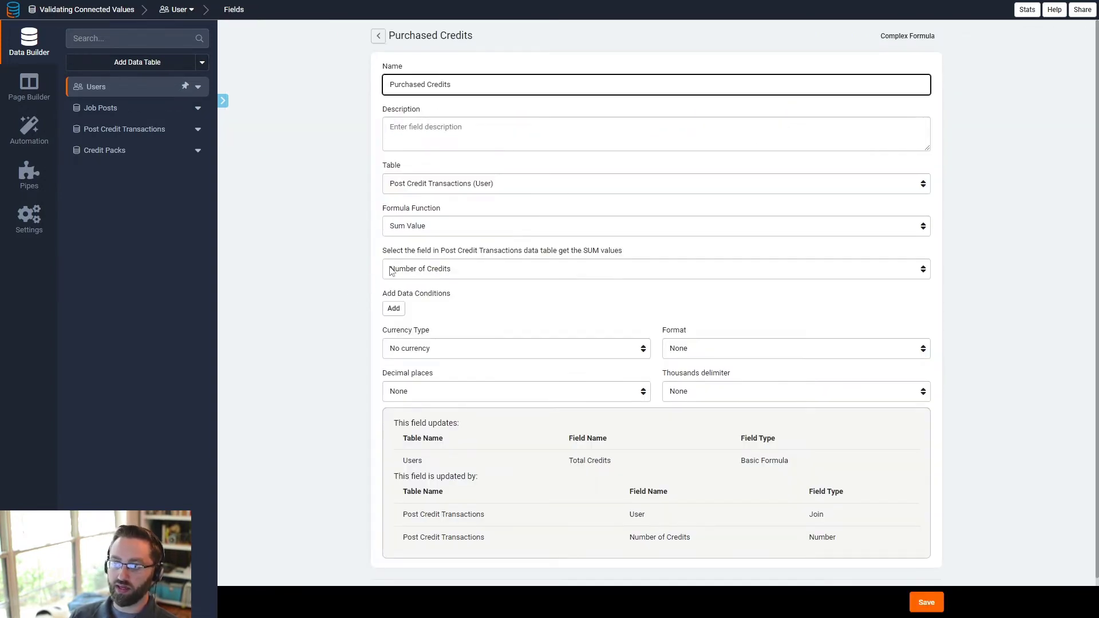
click(110, 135)
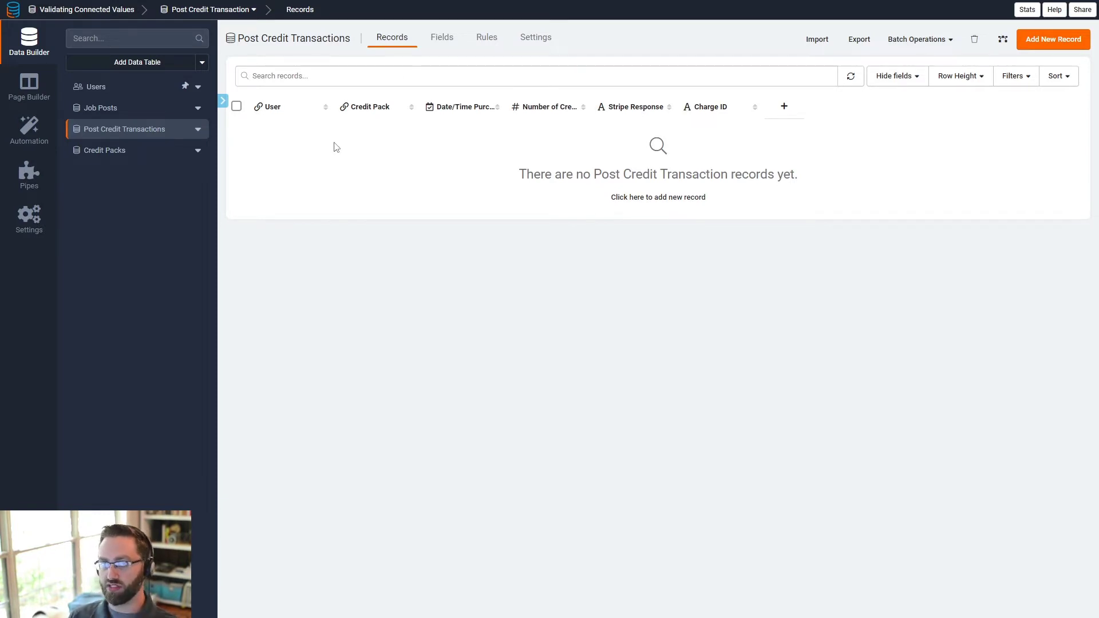
click(128, 94)
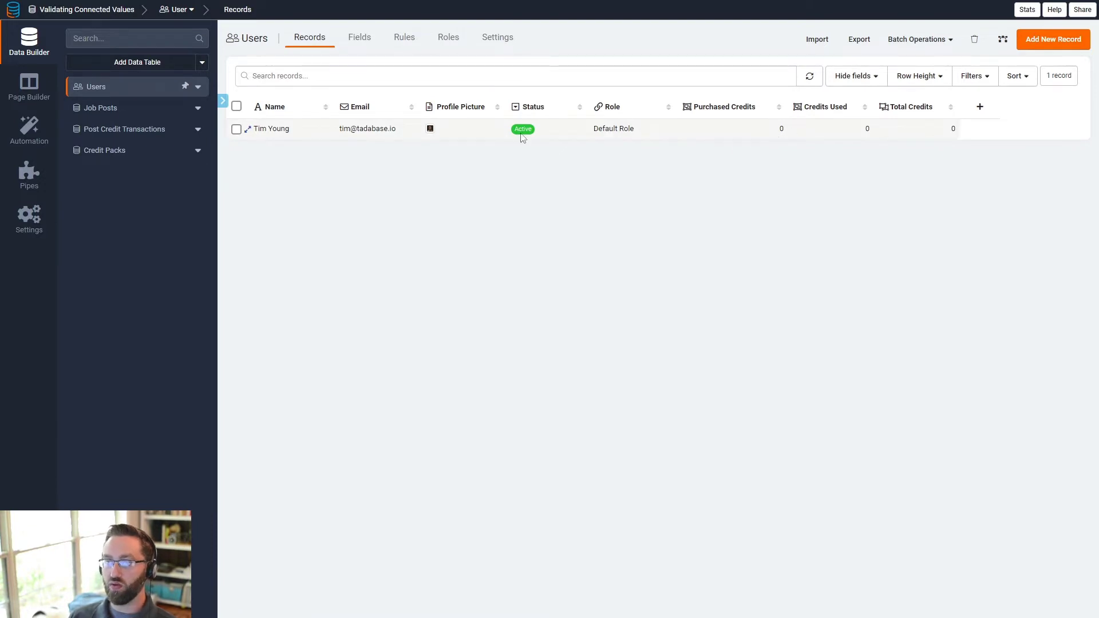
- Inspect the Credits Used and Total Credits formula settings, then enter Page Builder
click(826, 107)
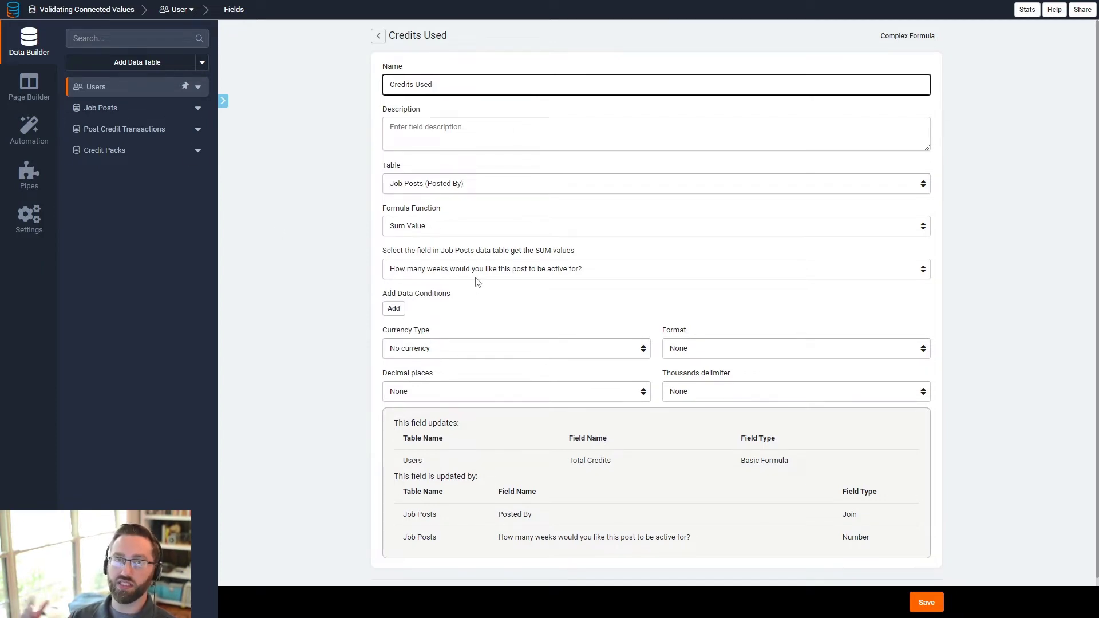
click(379, 36)
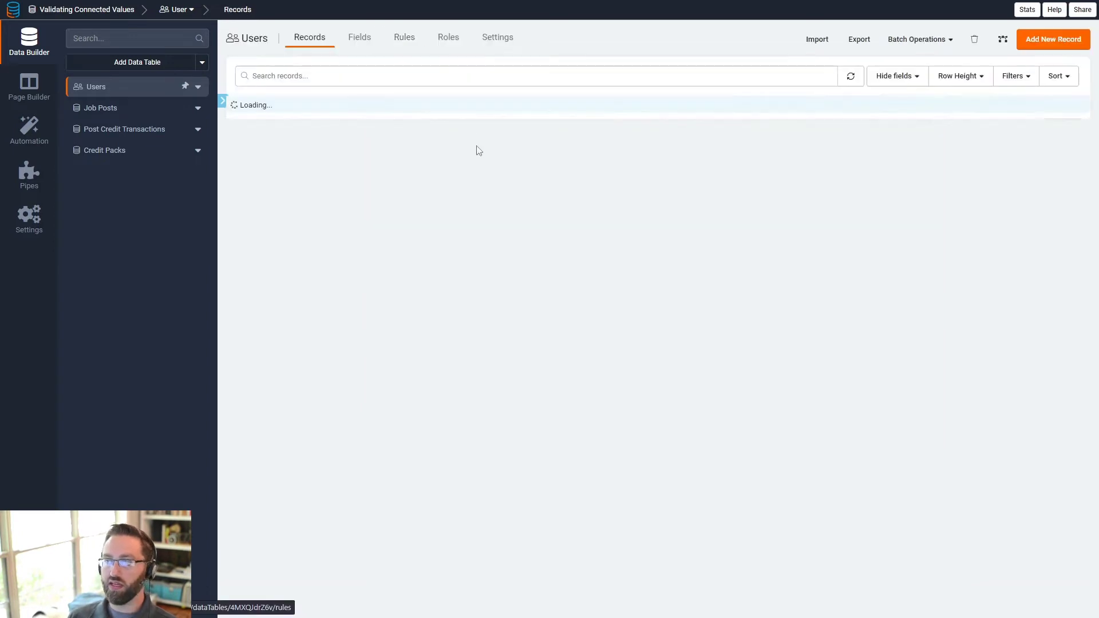
click(910, 108)
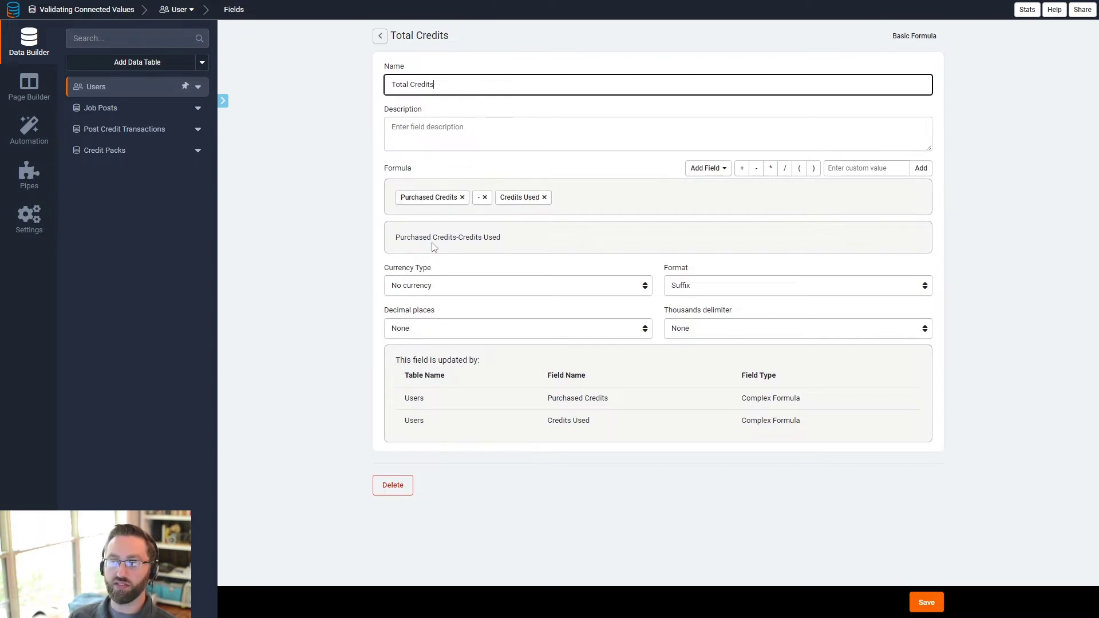
click(381, 36)
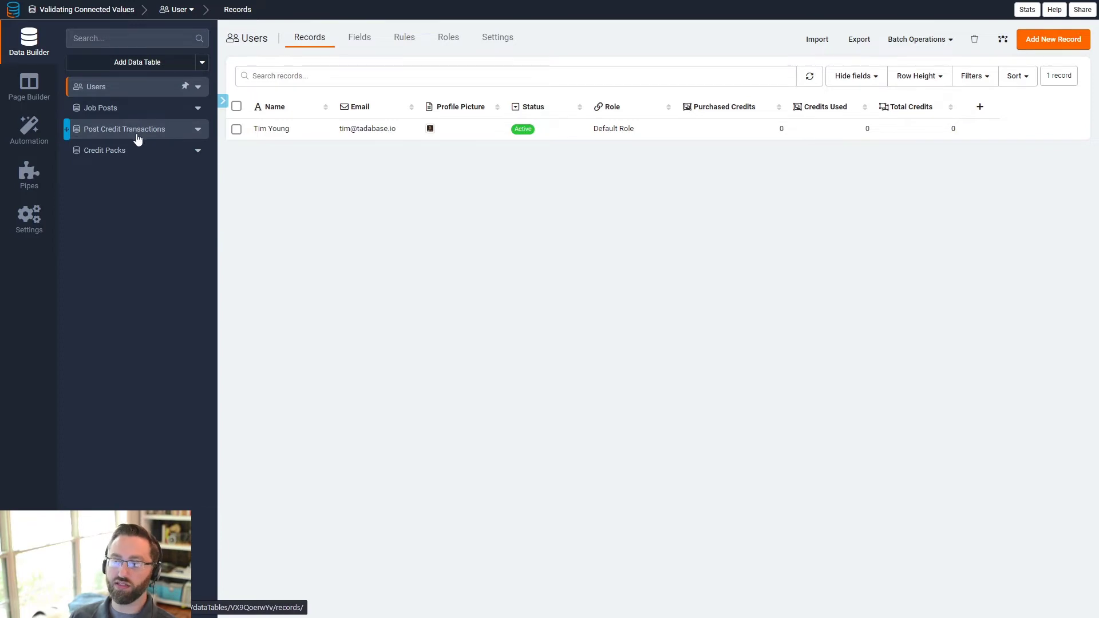
click(30, 86)
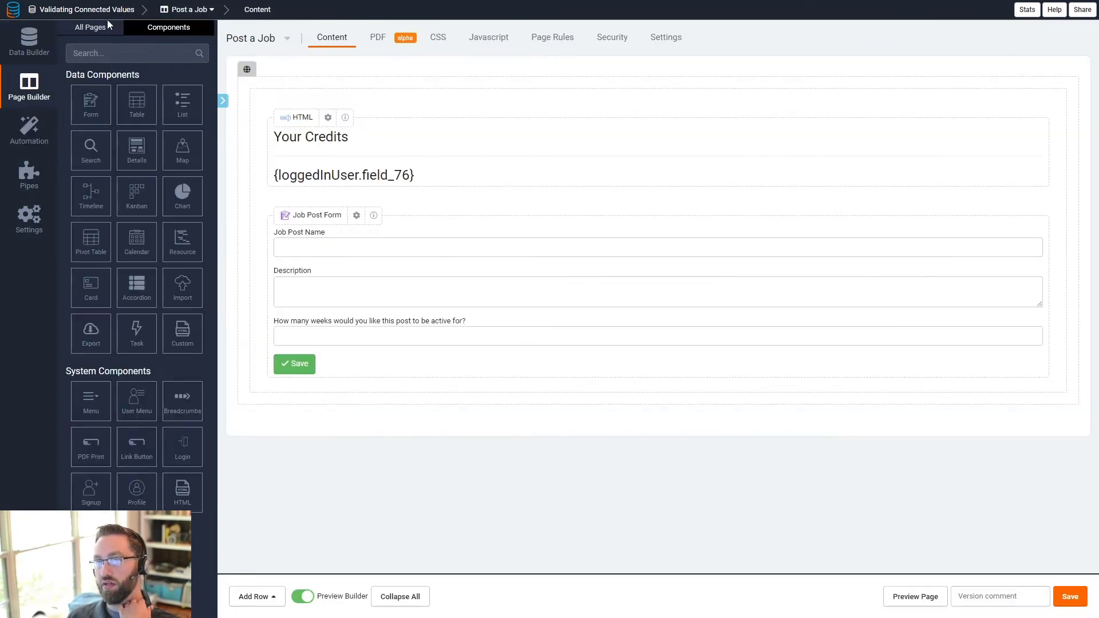
- Browse Sign Up, Job Posts and Purchase Credits pages, then open the Credit Pack Details child page
click(91, 27)
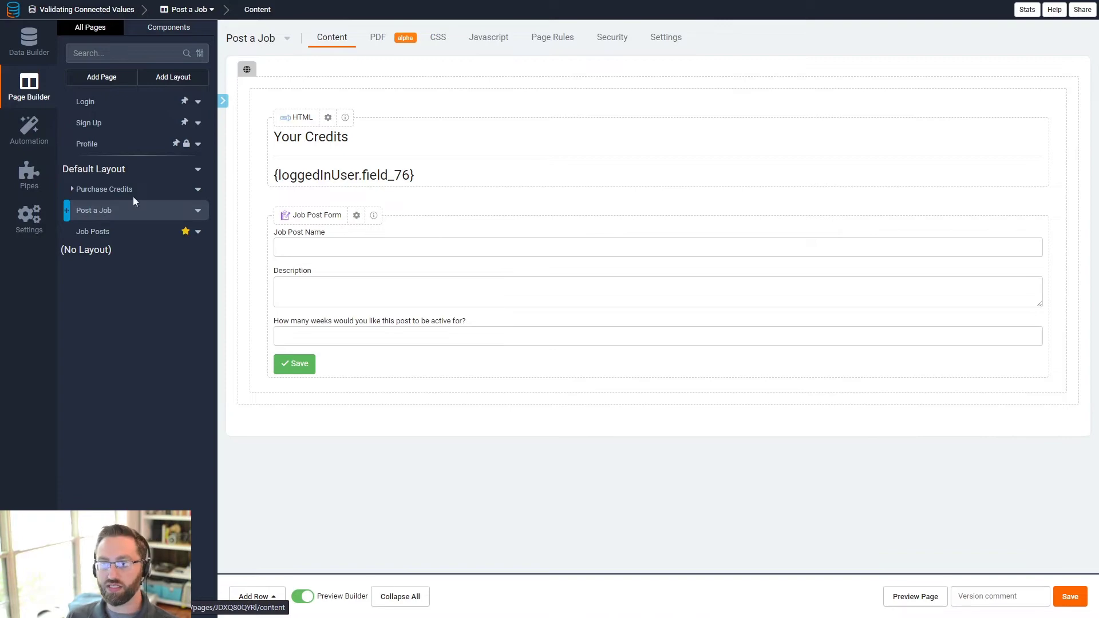
click(104, 124)
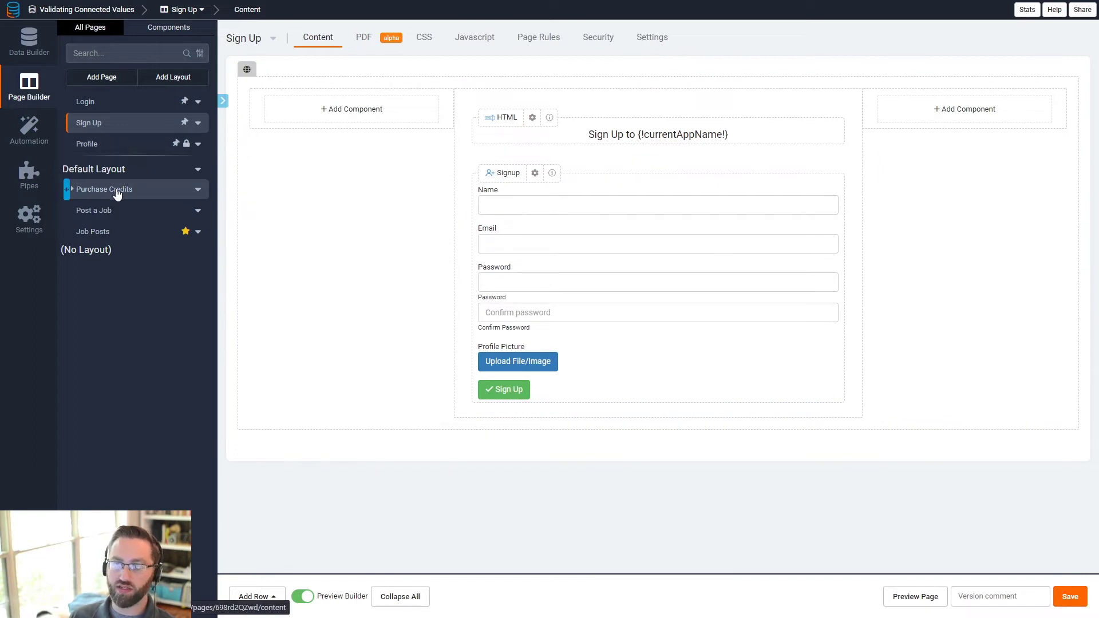
click(123, 236)
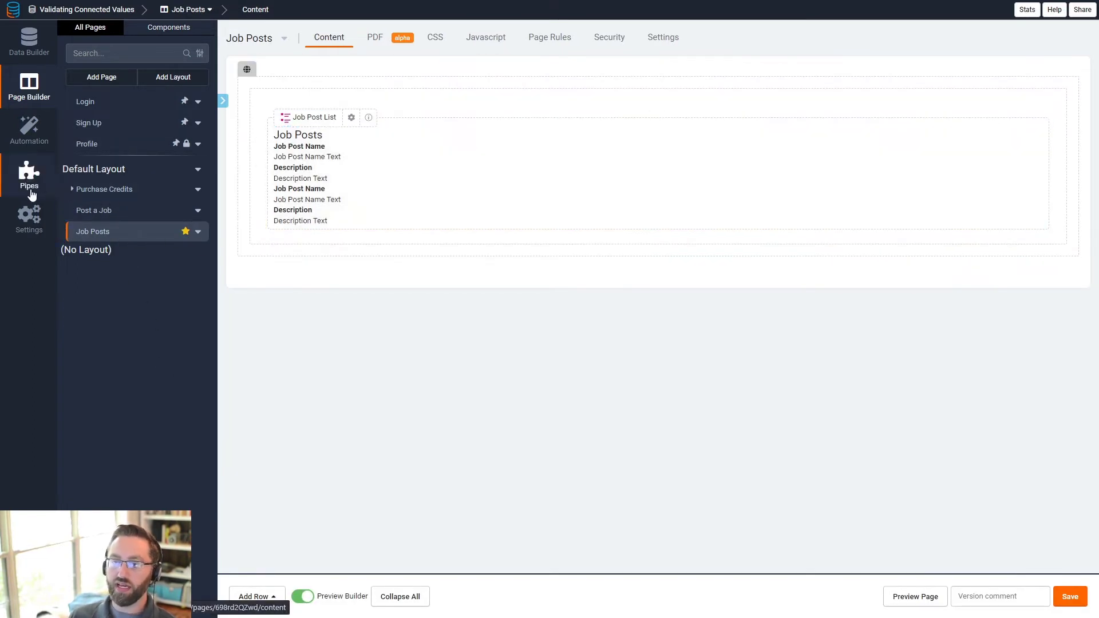
click(114, 195)
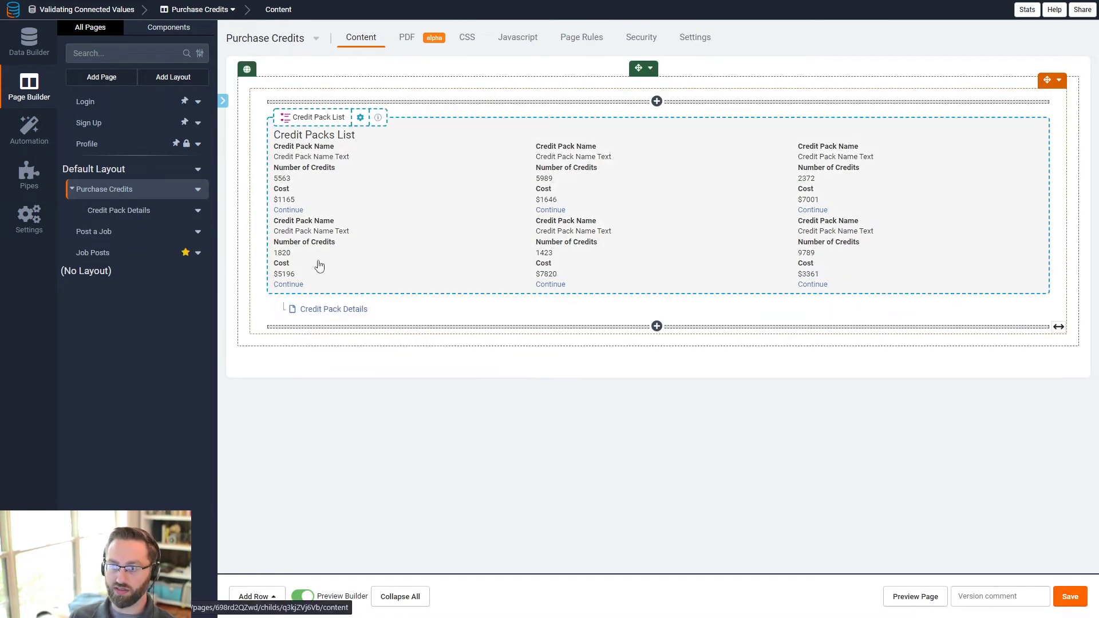
click(326, 310)
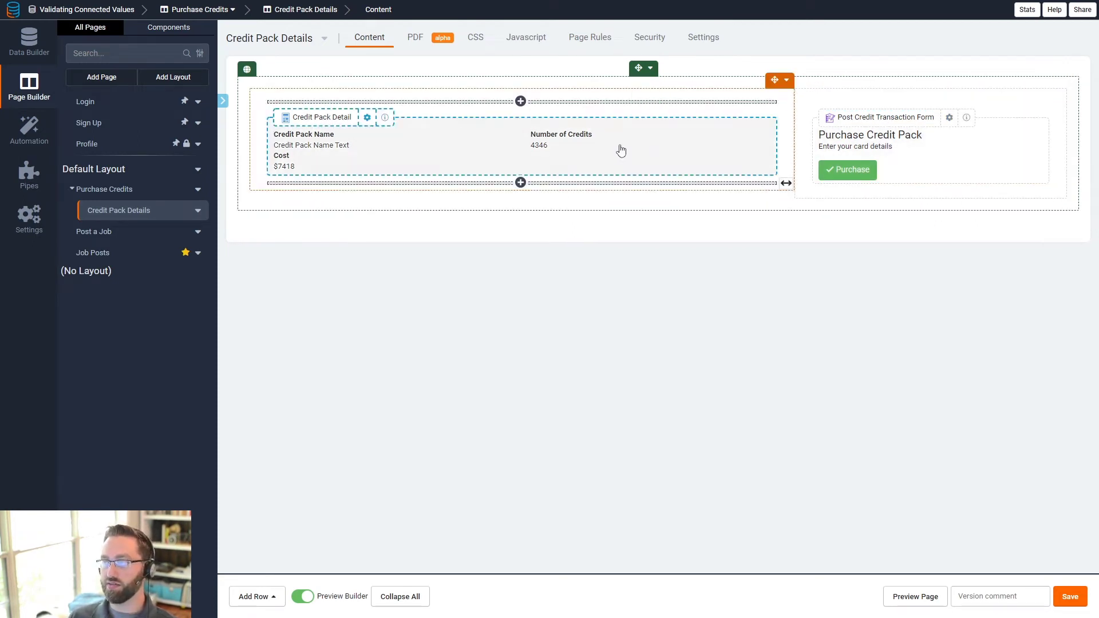
- In the Credit Pack Detail component, confirm the Cost field's variable name is 'cost'
click(596, 152)
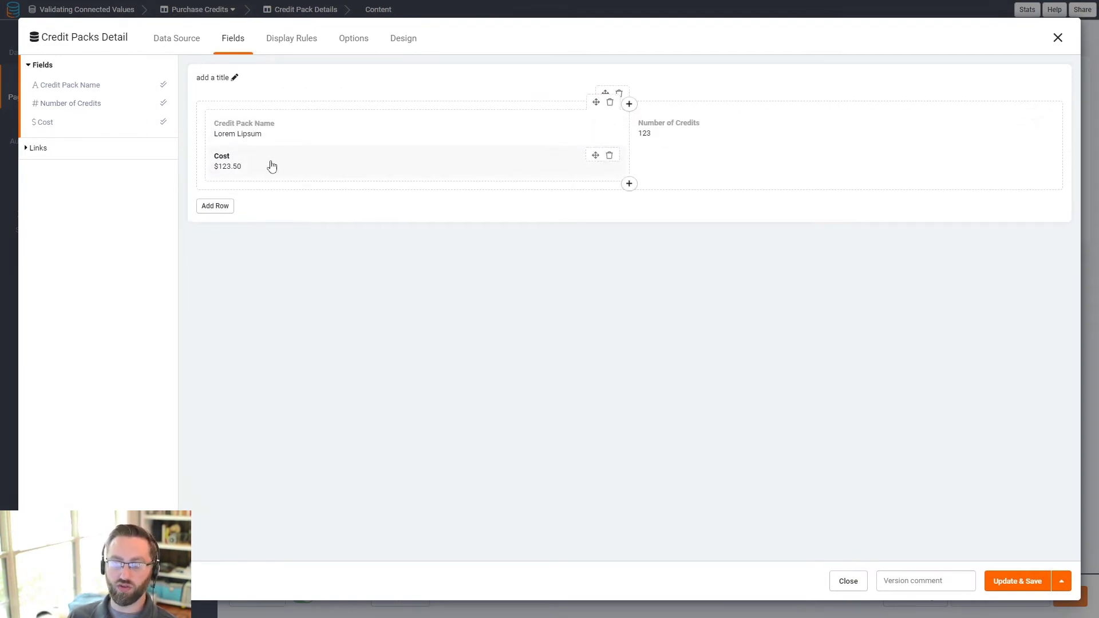
click(245, 166)
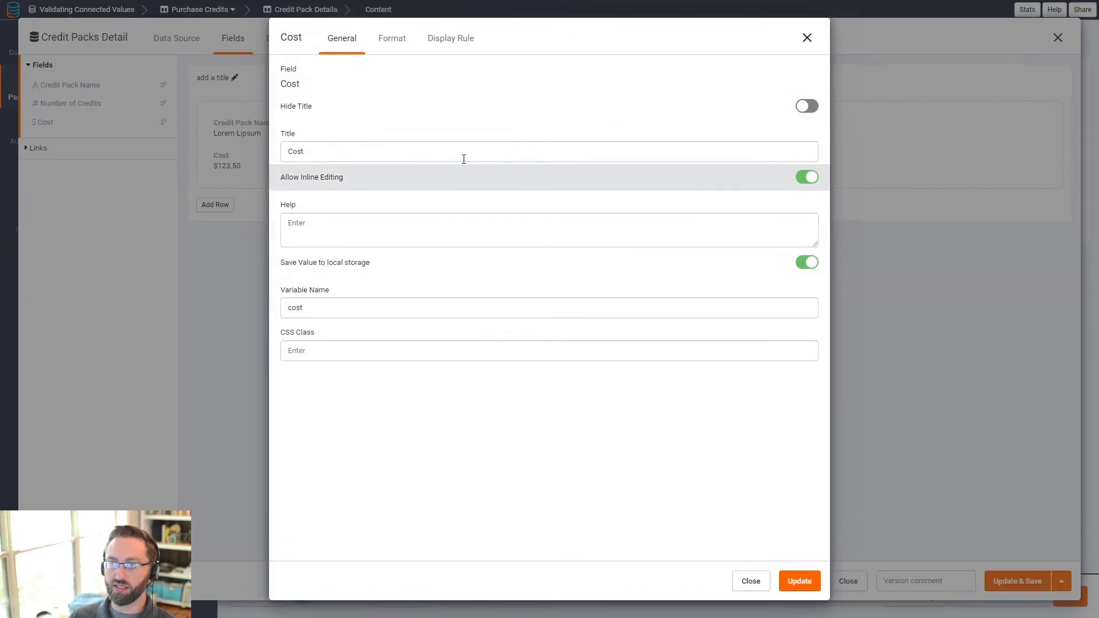
double_click(295, 308)
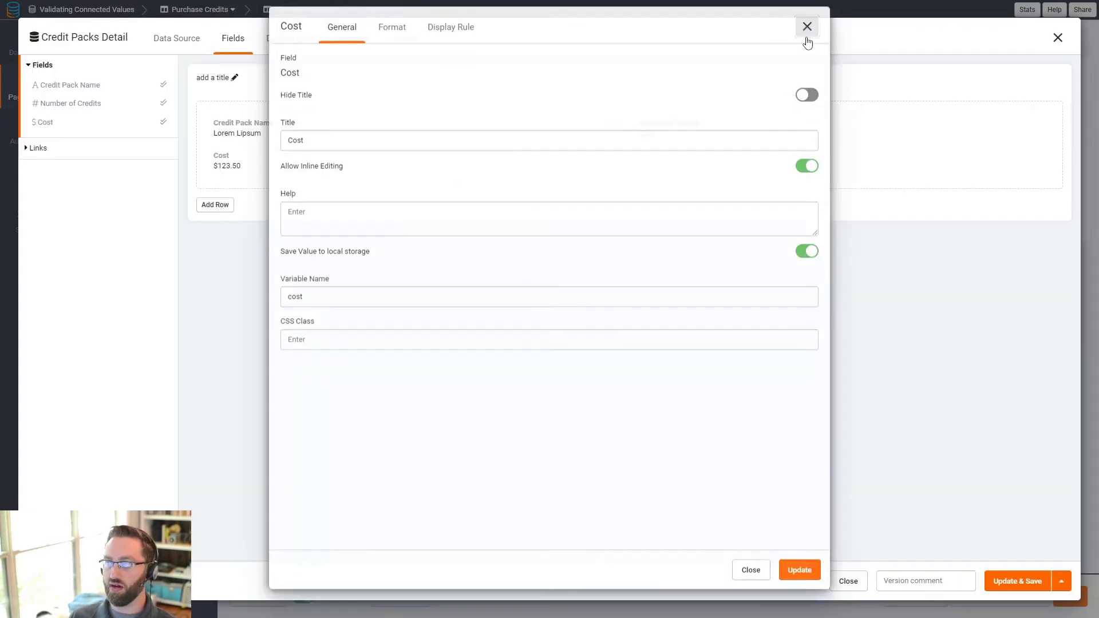
click(807, 37)
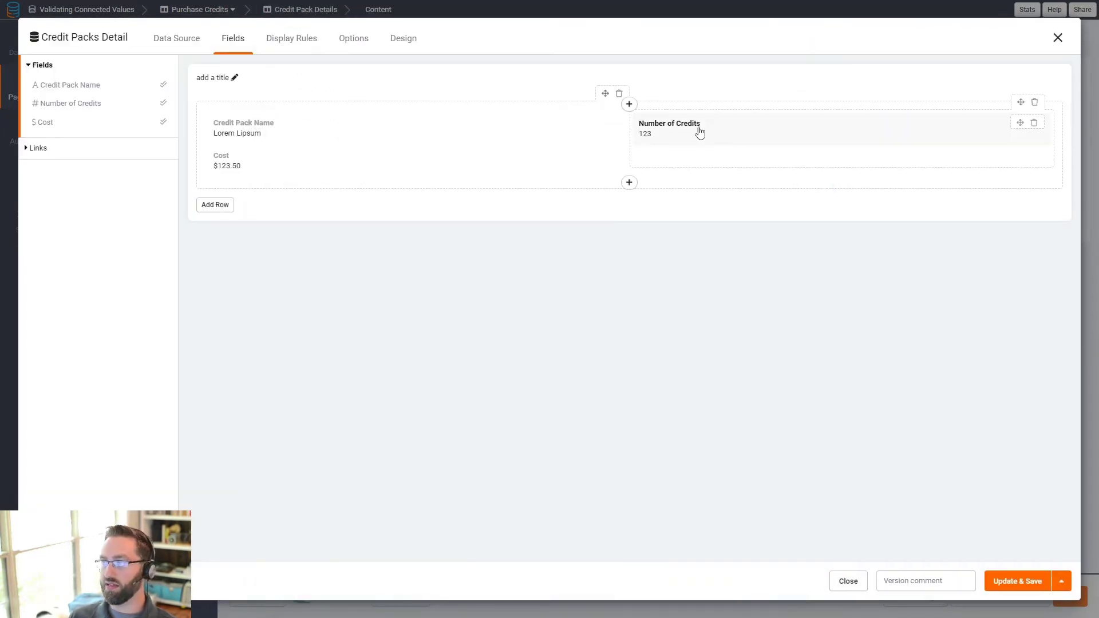
- Confirm the Number of Credits variable name is 'credits', then open the Post Credit Transaction Form
click(679, 134)
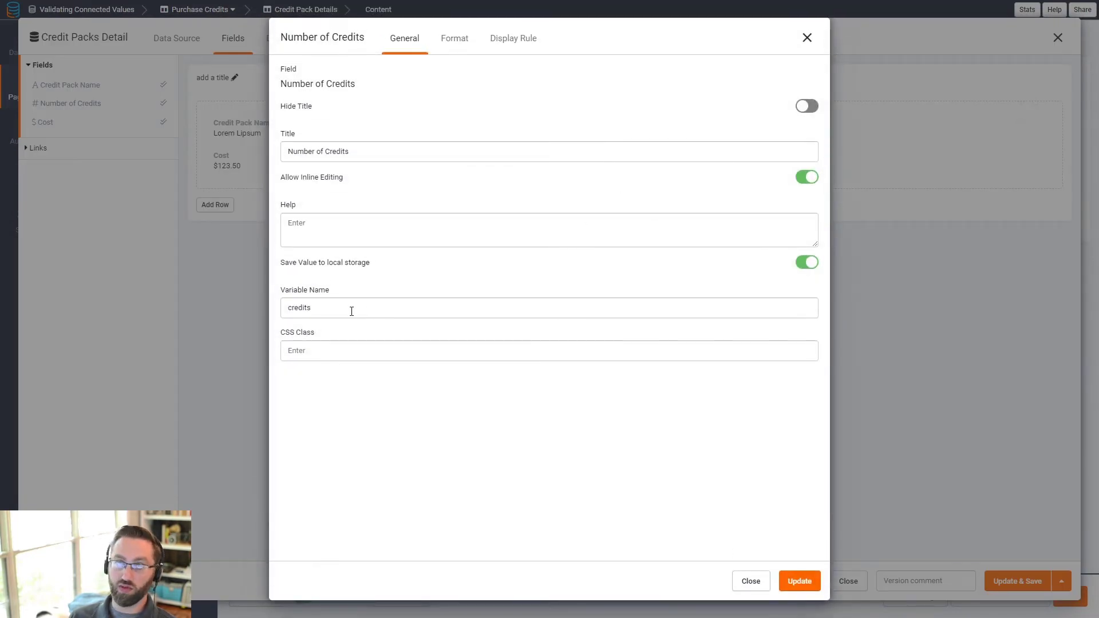
drag(359, 311, 274, 312)
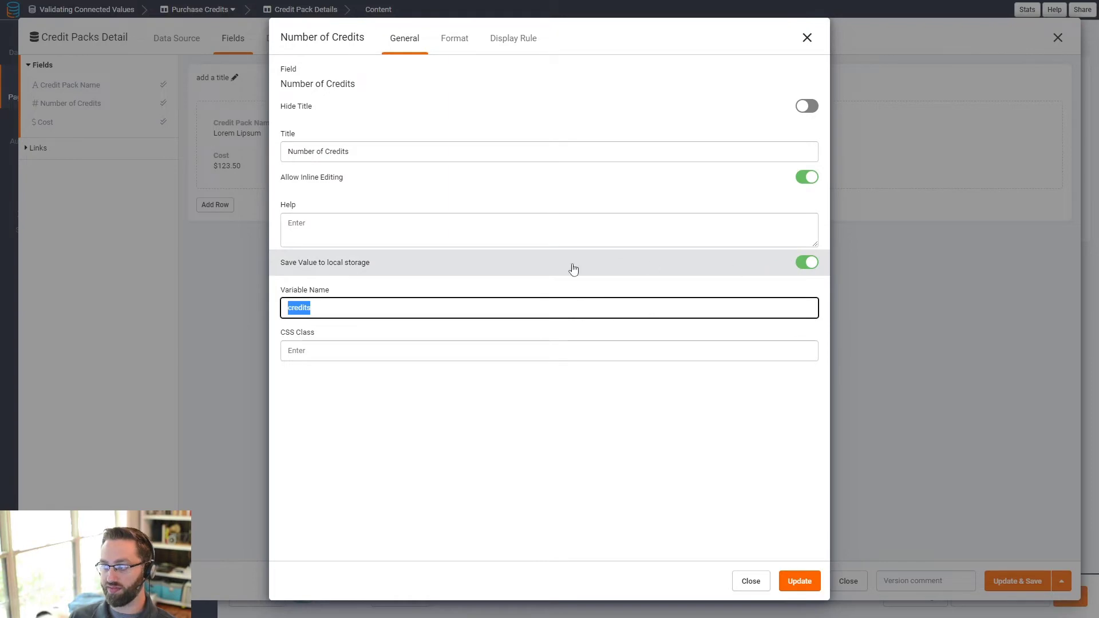
click(807, 38)
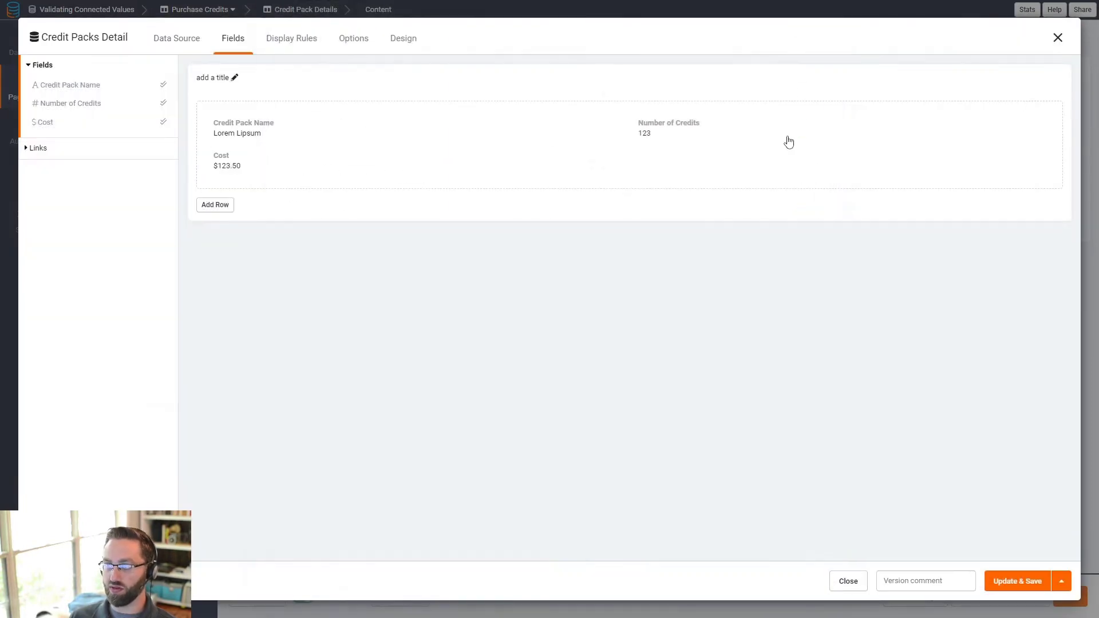
click(1058, 37)
click(903, 141)
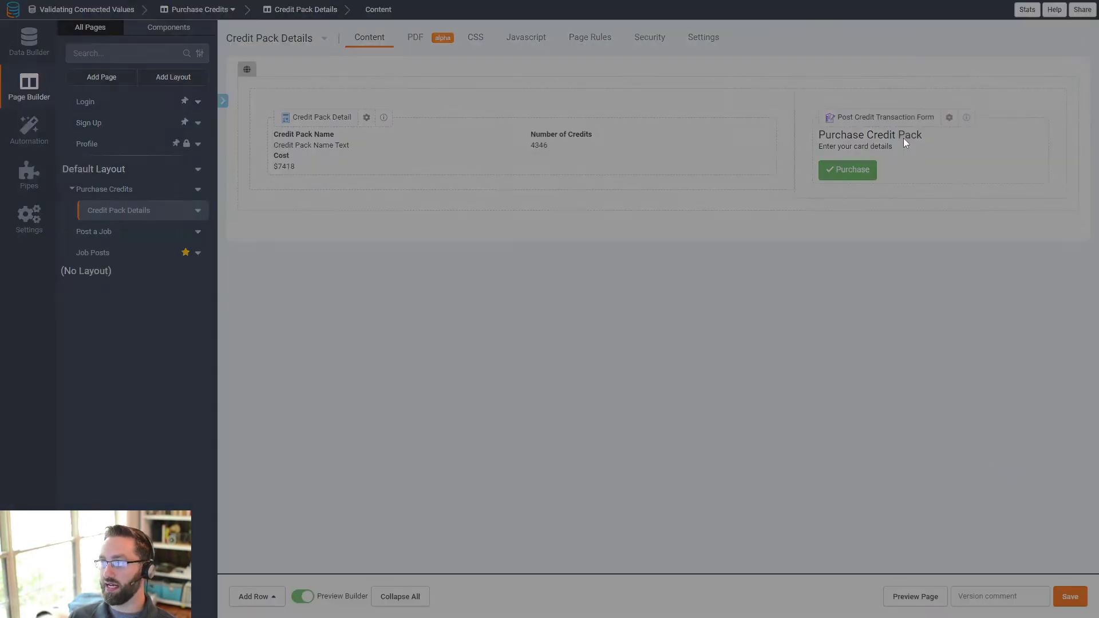
- Look at the form's rules and its Post Credit Transactions table name
click(255, 49)
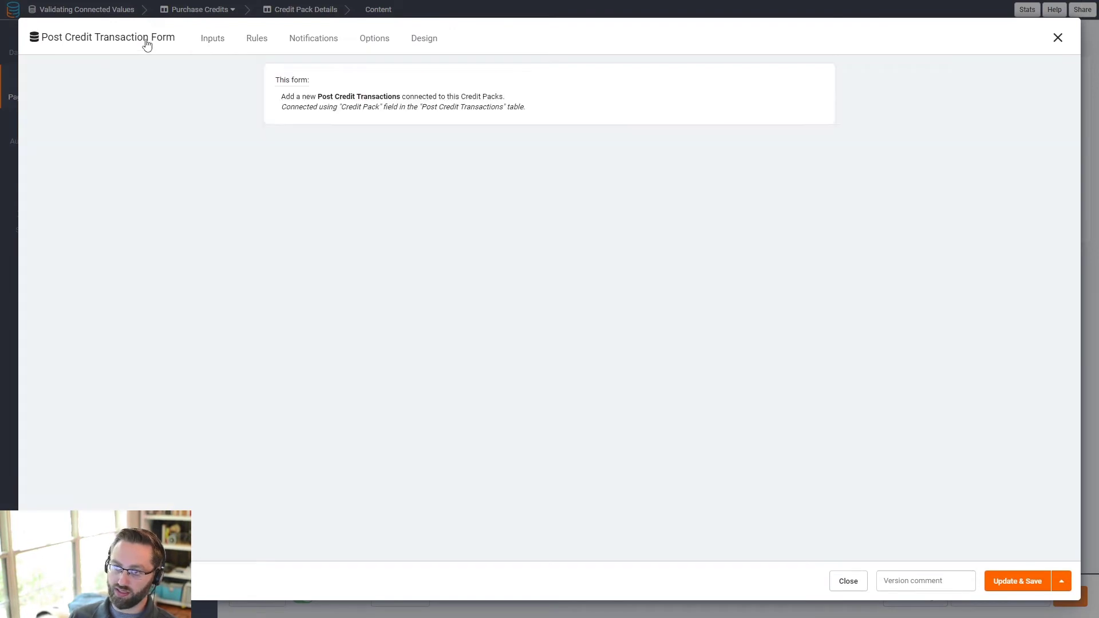
drag(327, 97, 384, 95)
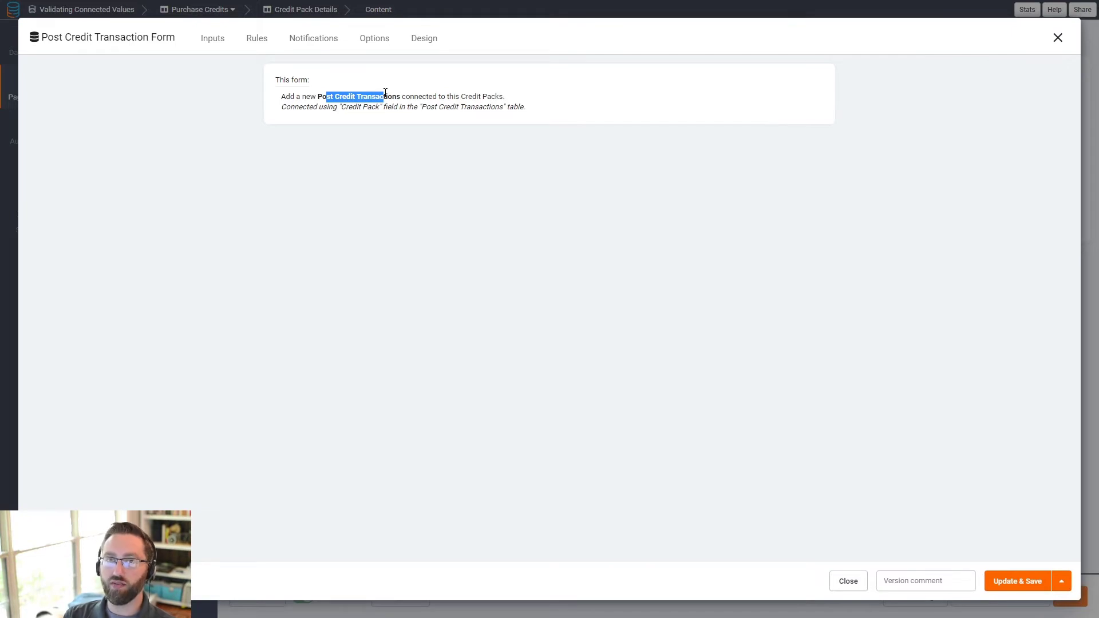
click(495, 206)
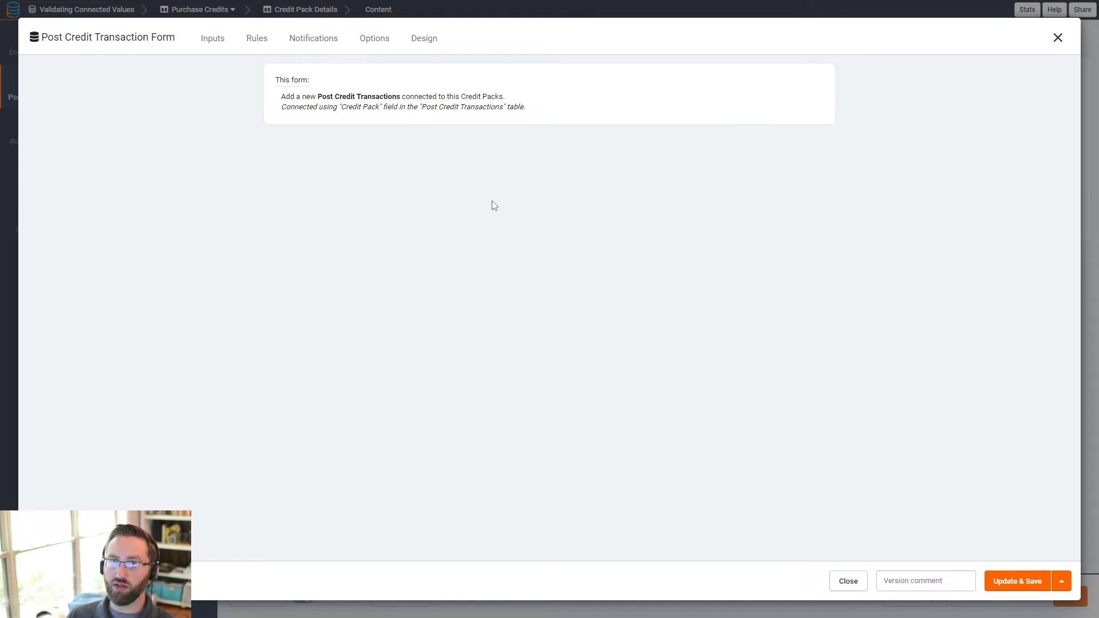
click(257, 39)
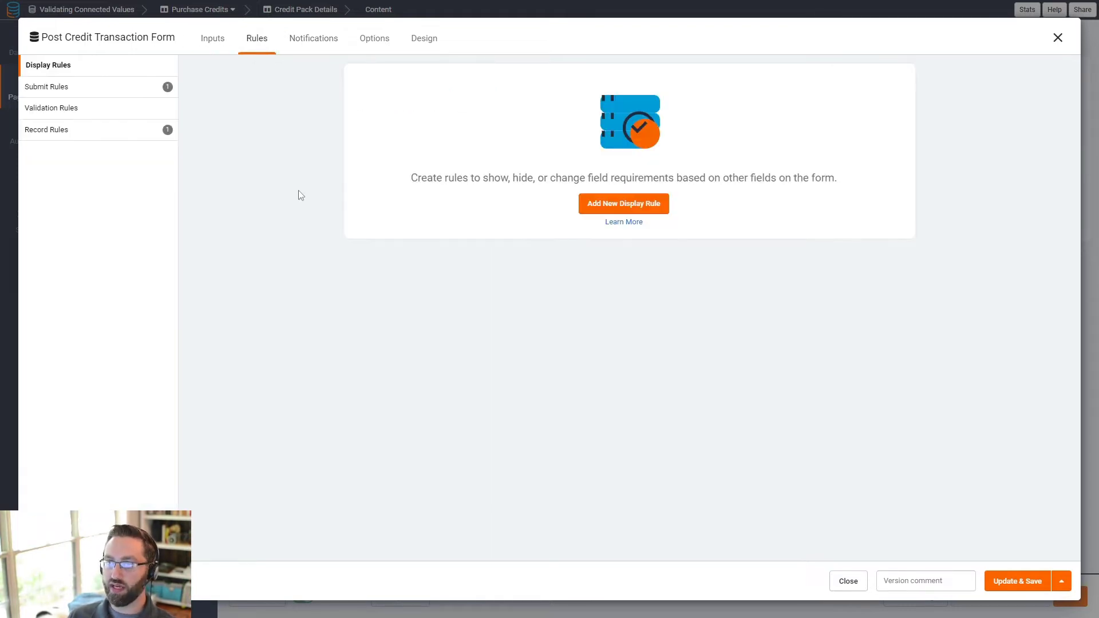
- Confirm the Stripe payment amount uses Browser Local Storage 'cost' in usd, then view the rules
click(212, 38)
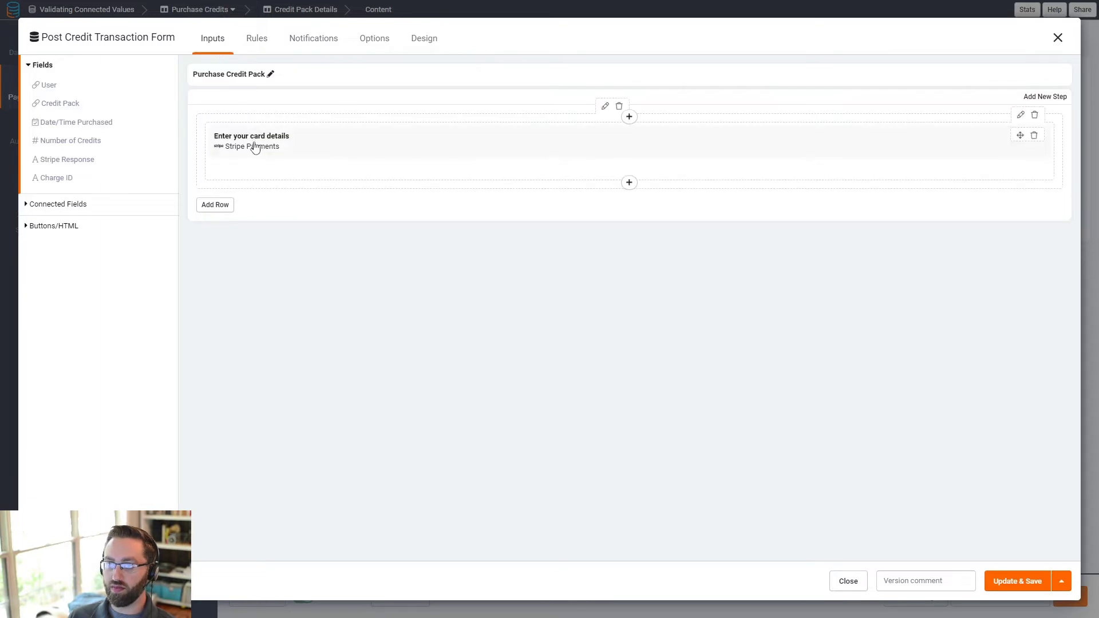
click(256, 148)
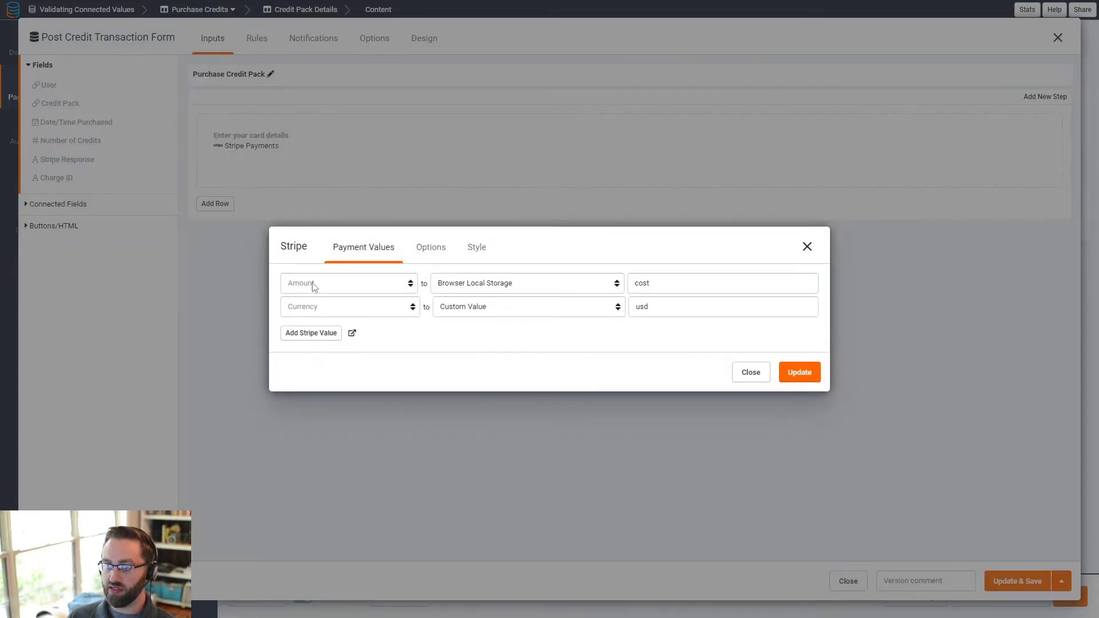
click(514, 285)
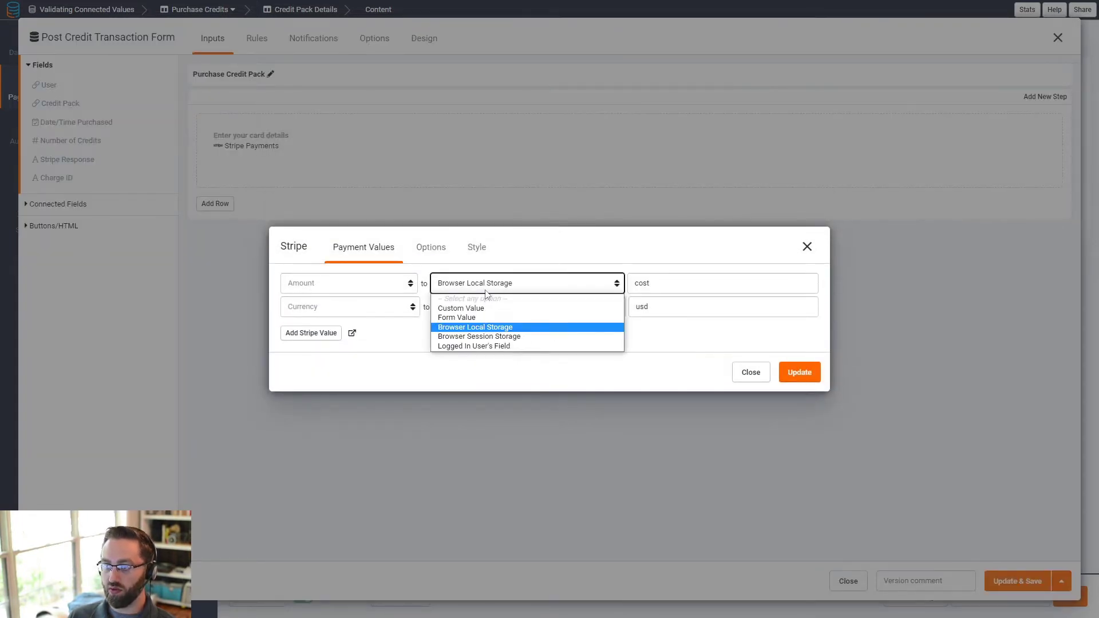
click(479, 330)
drag(656, 284, 629, 289)
click(360, 309)
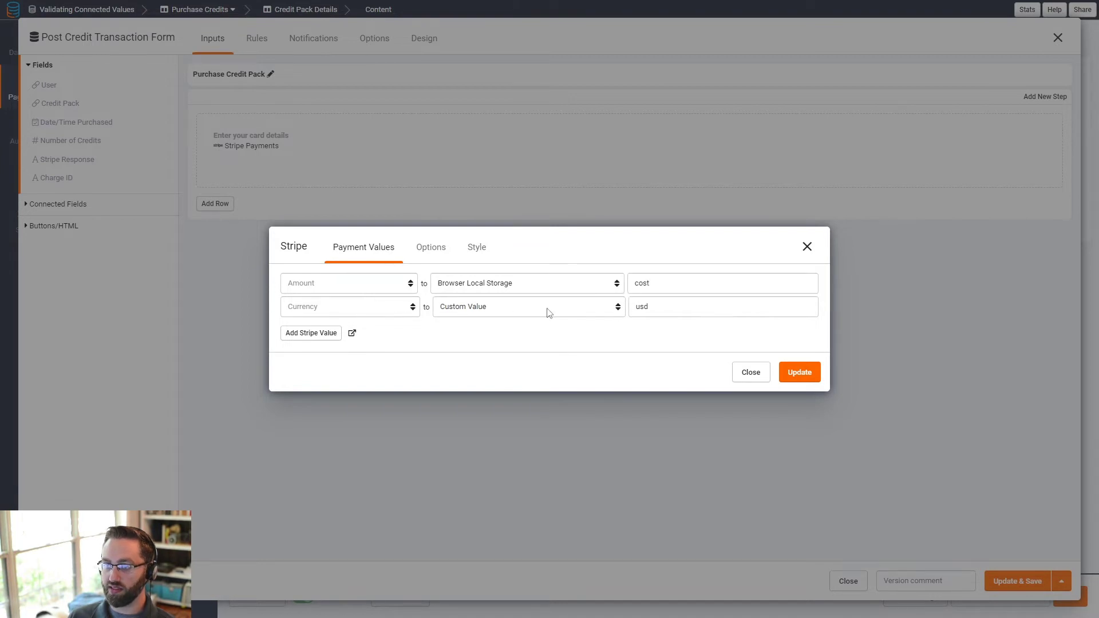
click(808, 248)
click(265, 39)
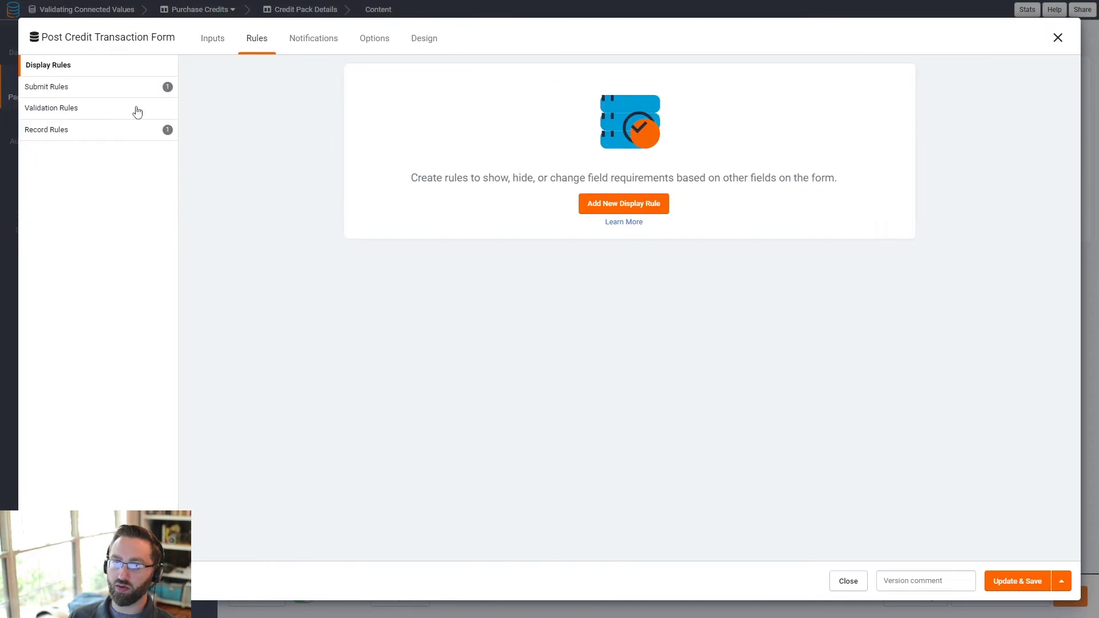
- Expand Record Rule #1's Set Record Values and review Number of Credits from Browser Local Storage 'credits'
click(50, 132)
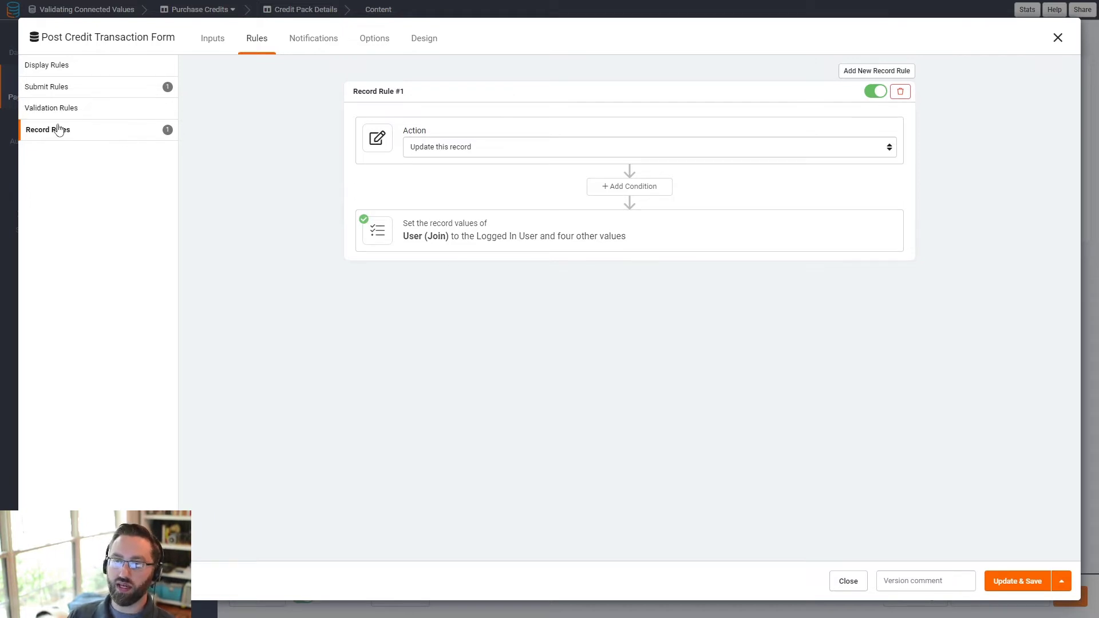
click(466, 224)
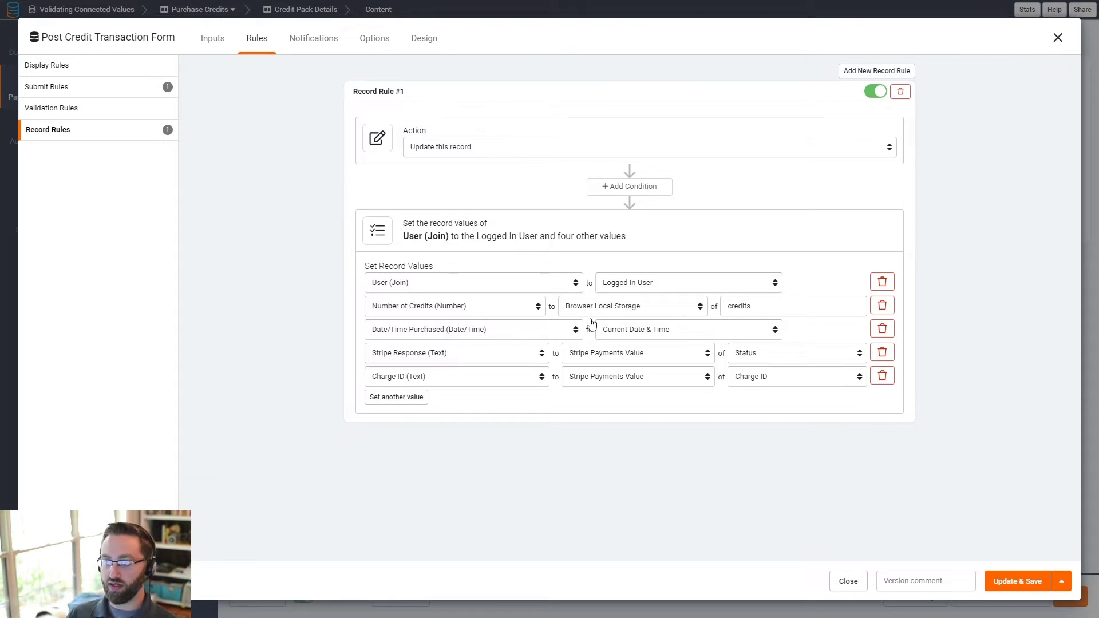
click(617, 309)
click(629, 403)
click(772, 302)
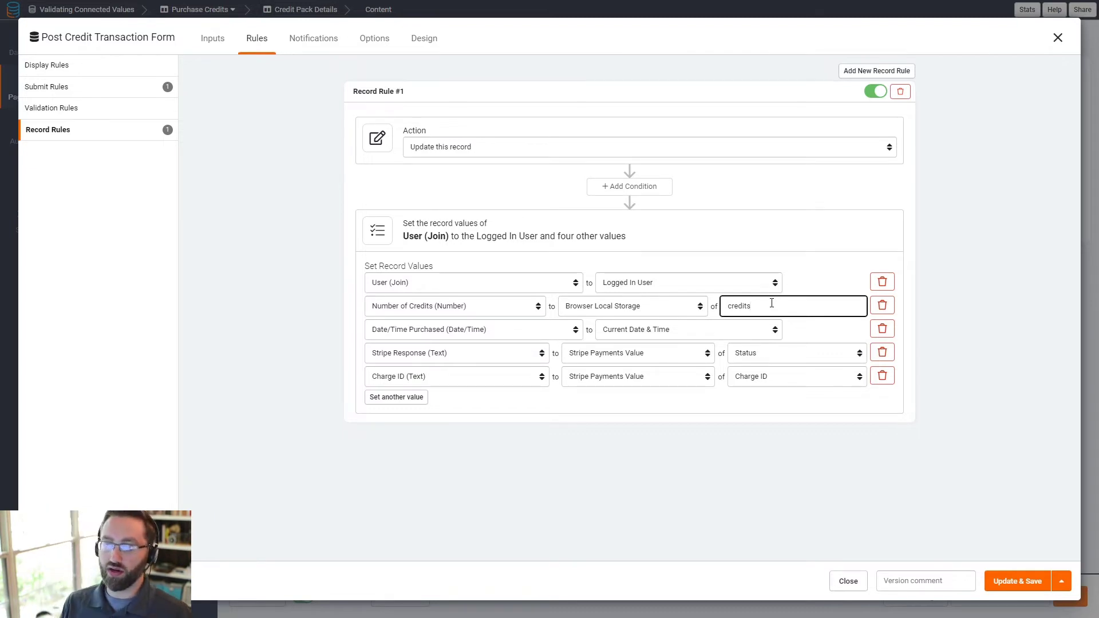
- Try Connected Value for Number of Credits, then revert it to Browser Local Storage 'credits'
click(646, 309)
click(611, 370)
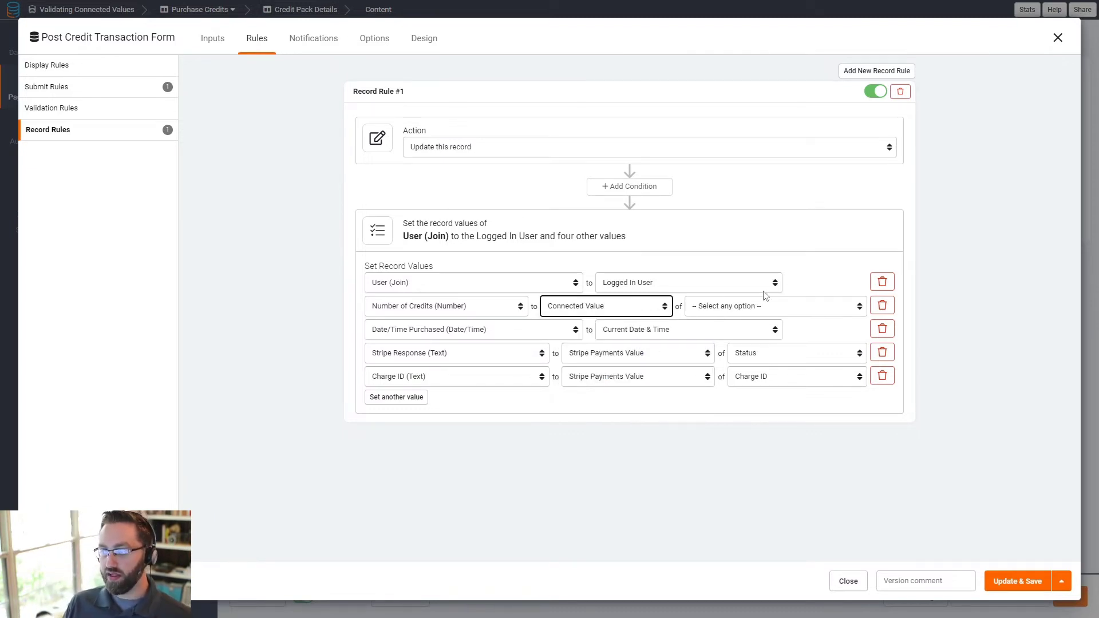
click(740, 309)
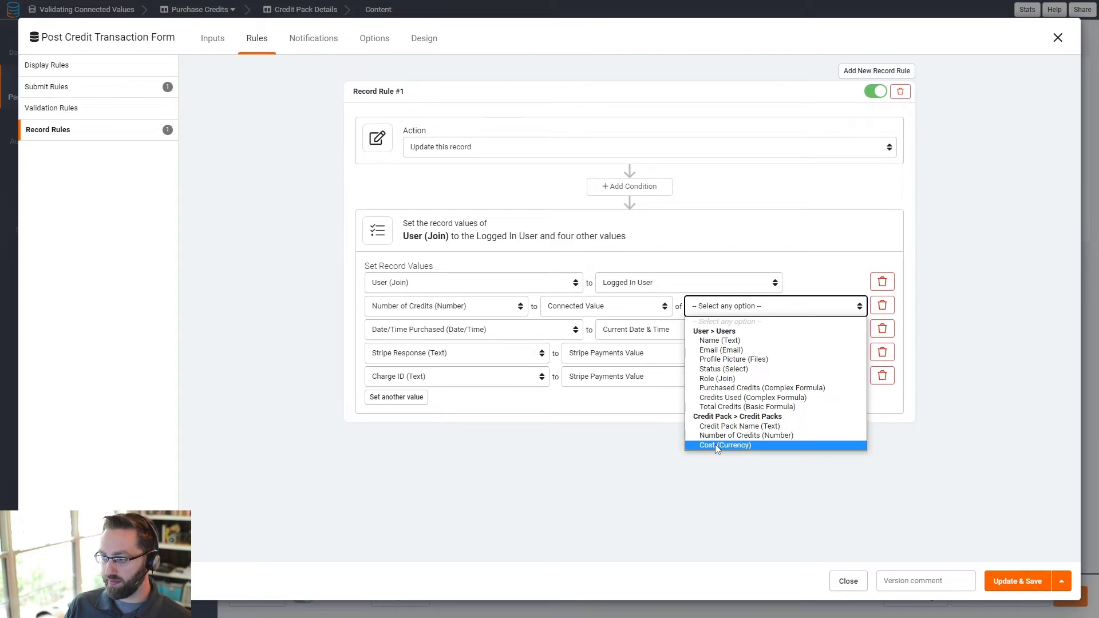
click(607, 306)
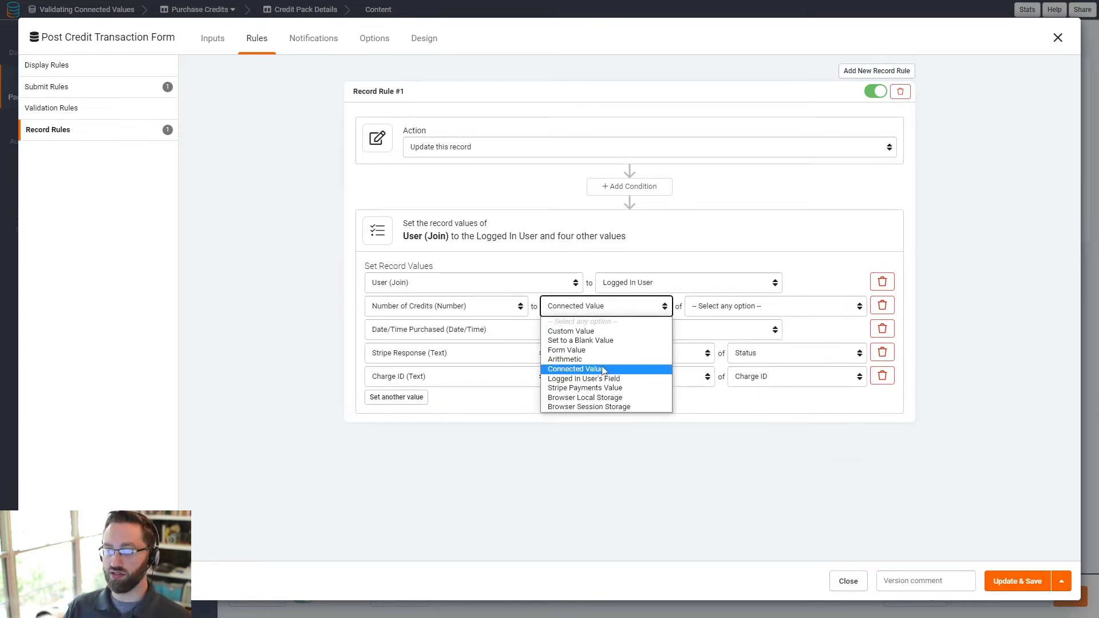
click(599, 397)
click(765, 307)
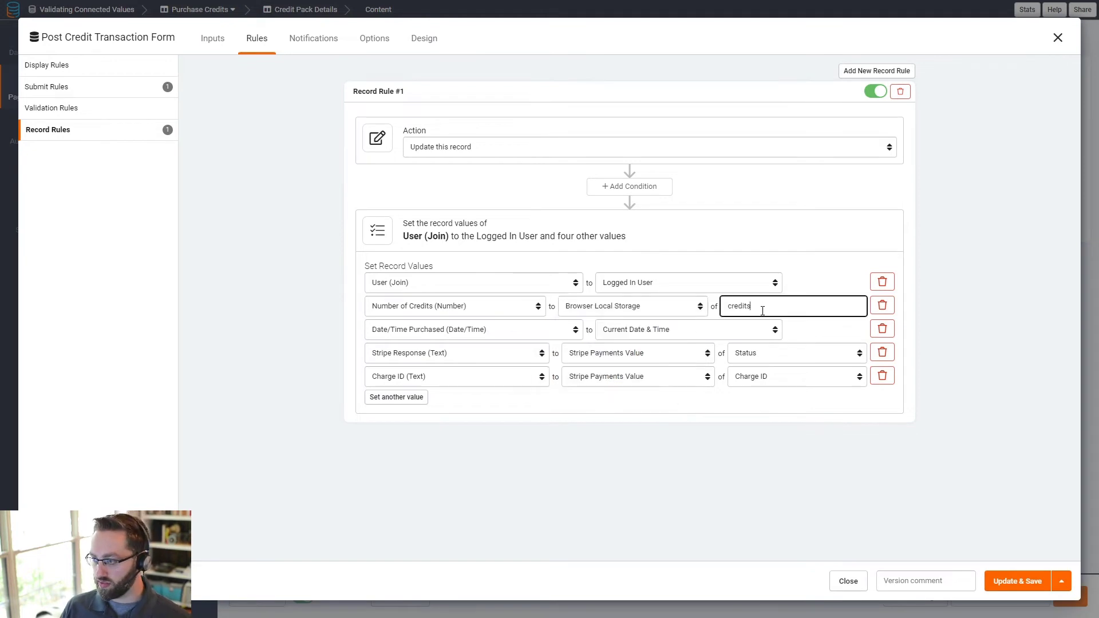
click(586, 308)
- Keep Date/Time Purchased and the Stripe Payments Value mappings for Status and Charge ID unchanged
click(441, 332)
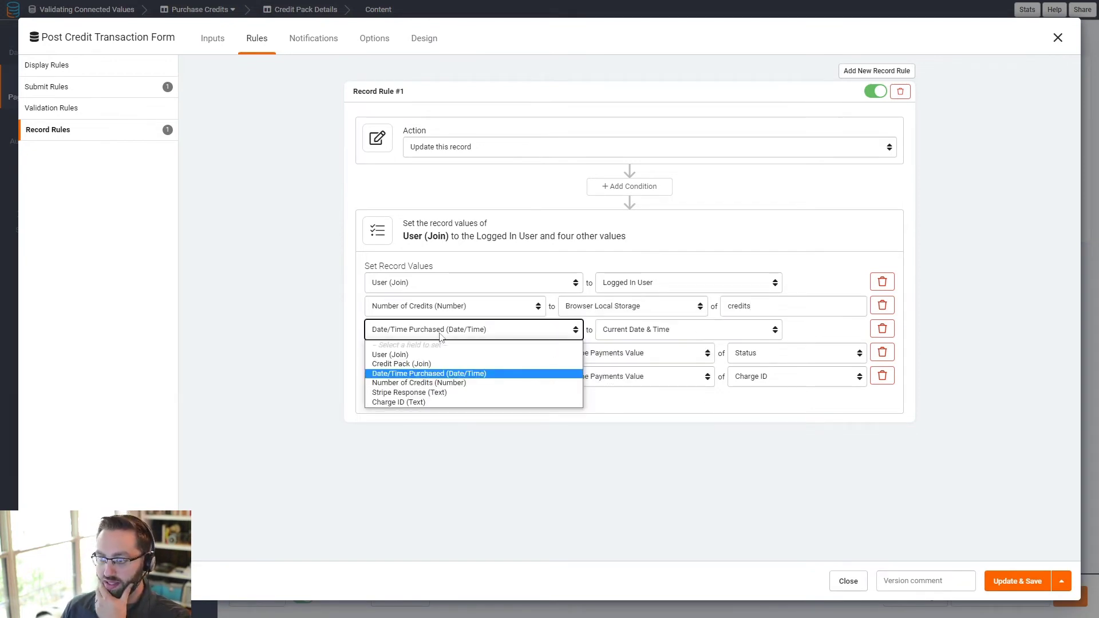
click(628, 447)
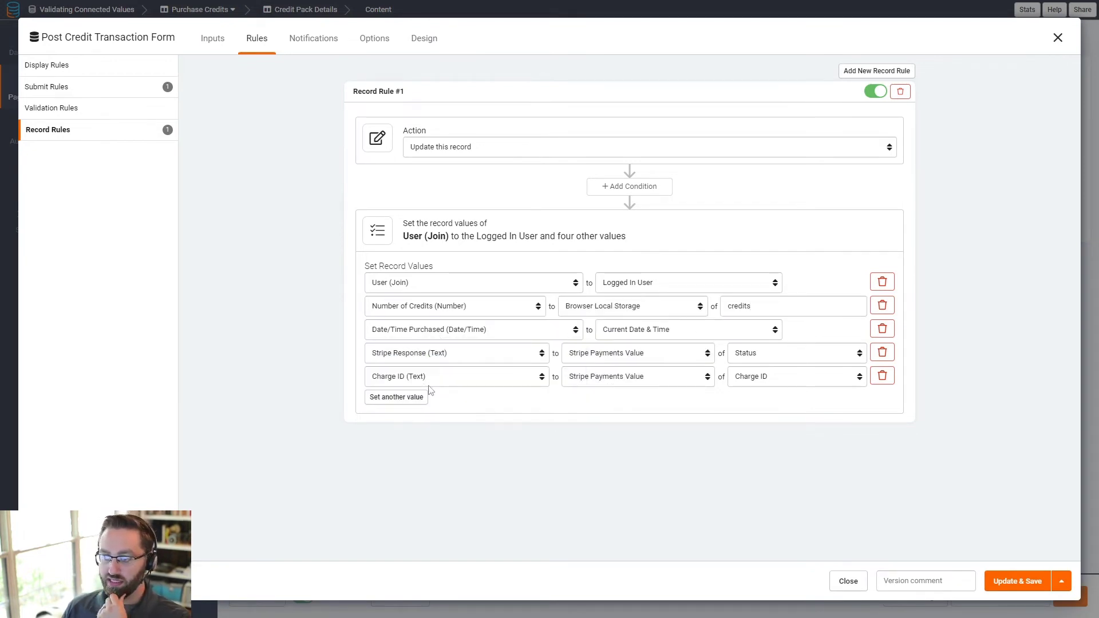
click(605, 356)
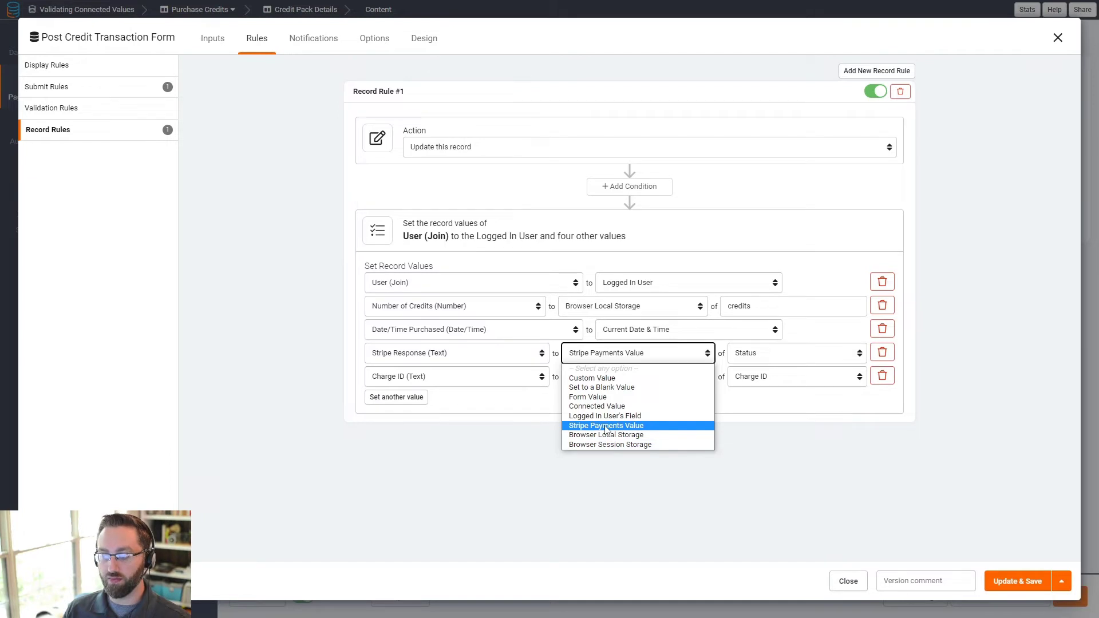
click(607, 428)
click(755, 356)
click(745, 416)
click(762, 376)
click(762, 411)
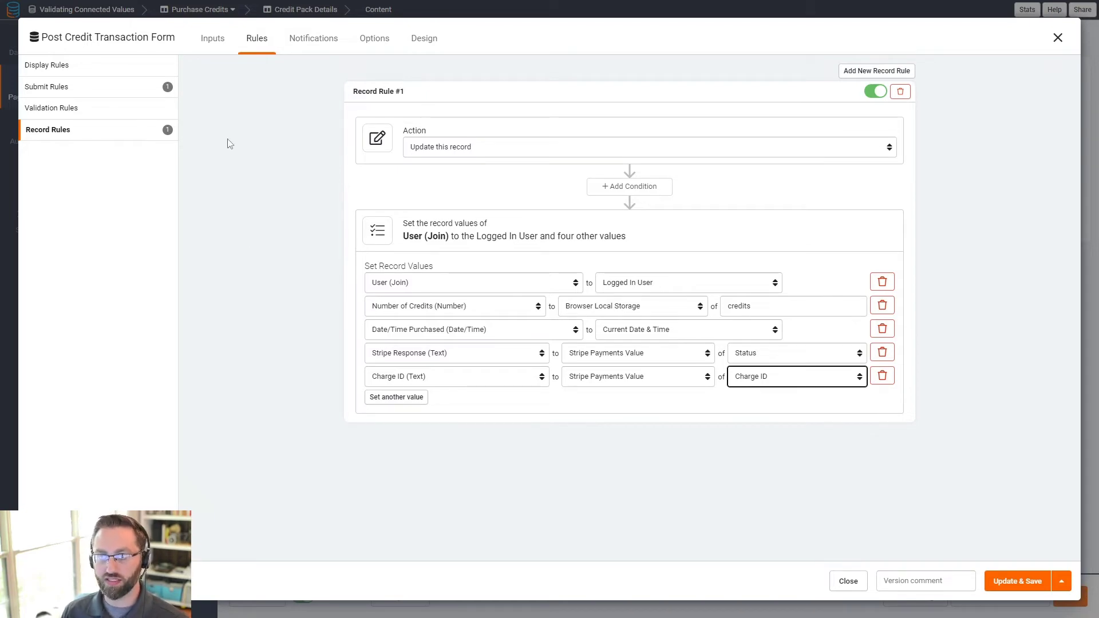
click(1057, 38)
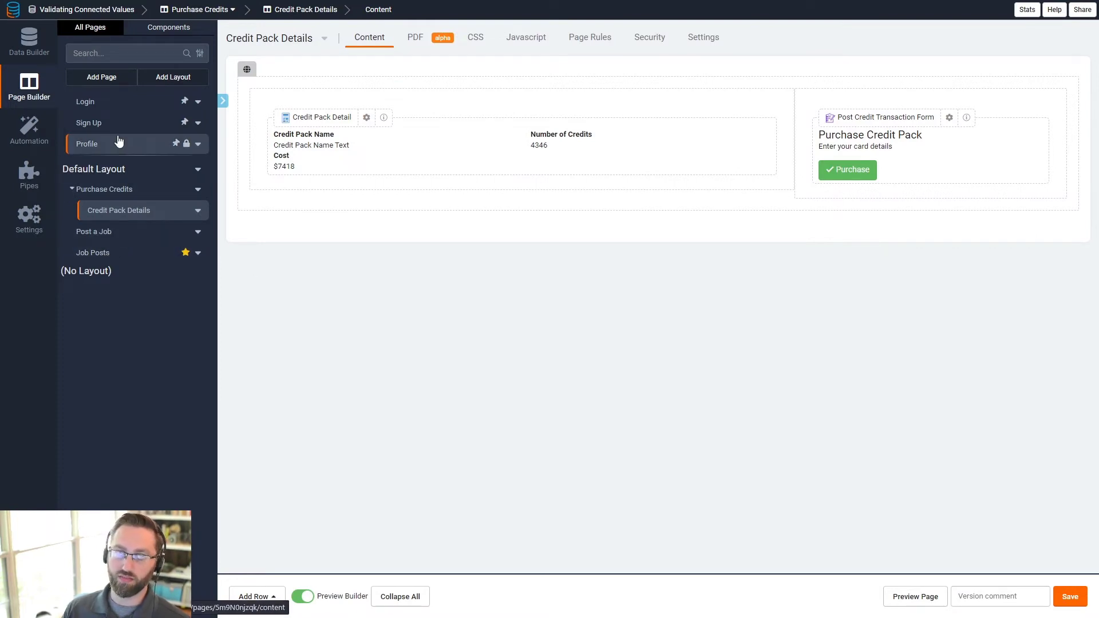
- Preview the live Post a Job page, which shows 0 credits above the job form
click(92, 233)
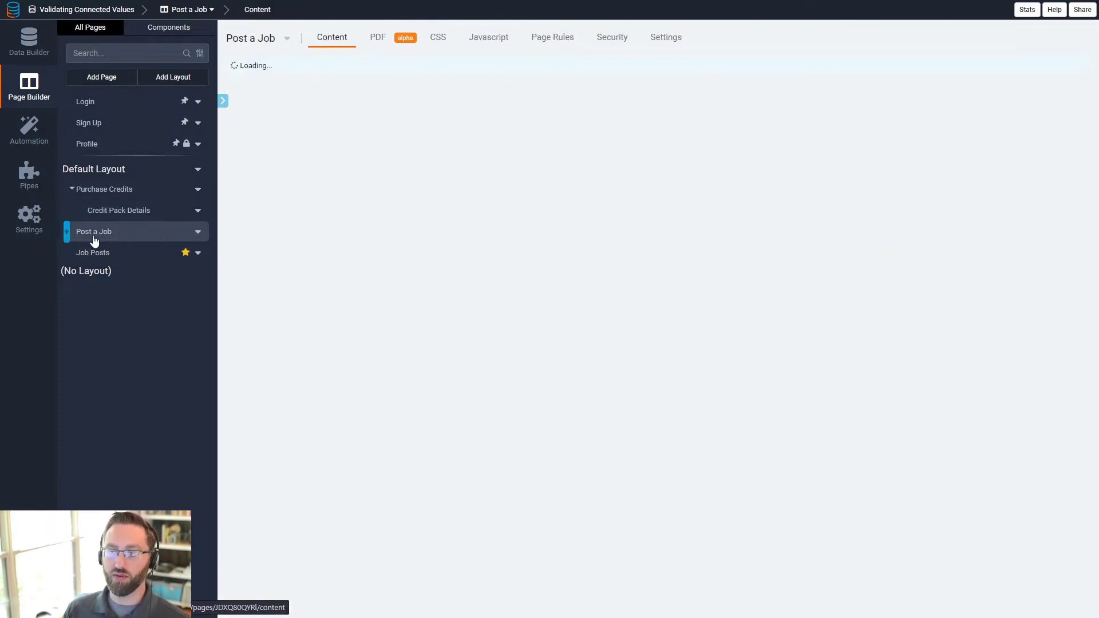
click(916, 597)
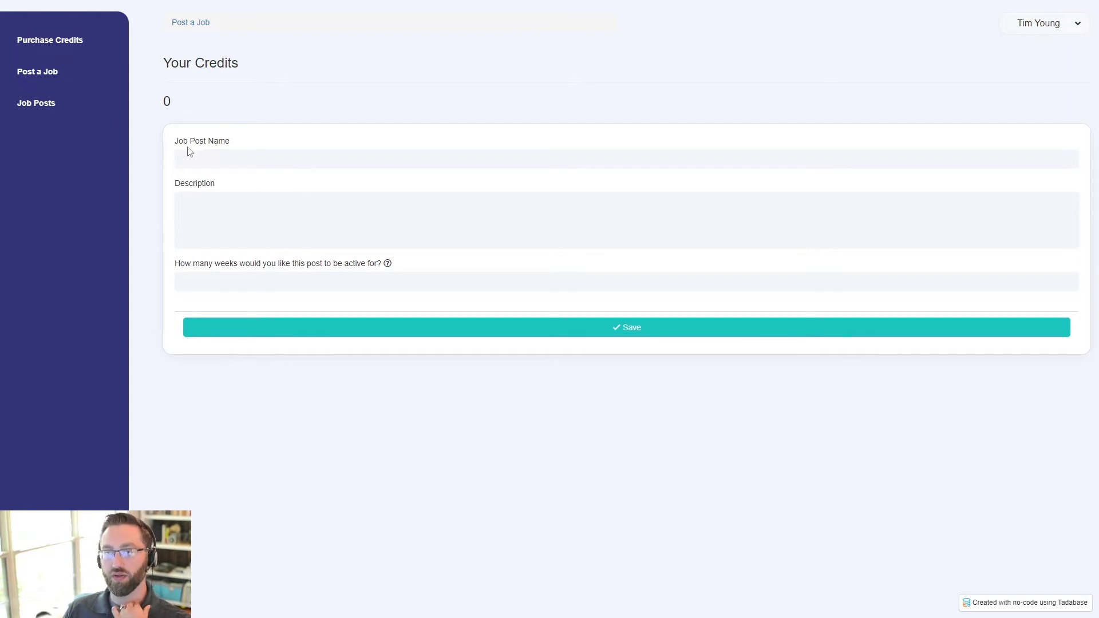
- Purchase the Small Credit Pack using Stripe test card details, then return to the builder
drag(195, 106, 143, 100)
click(57, 45)
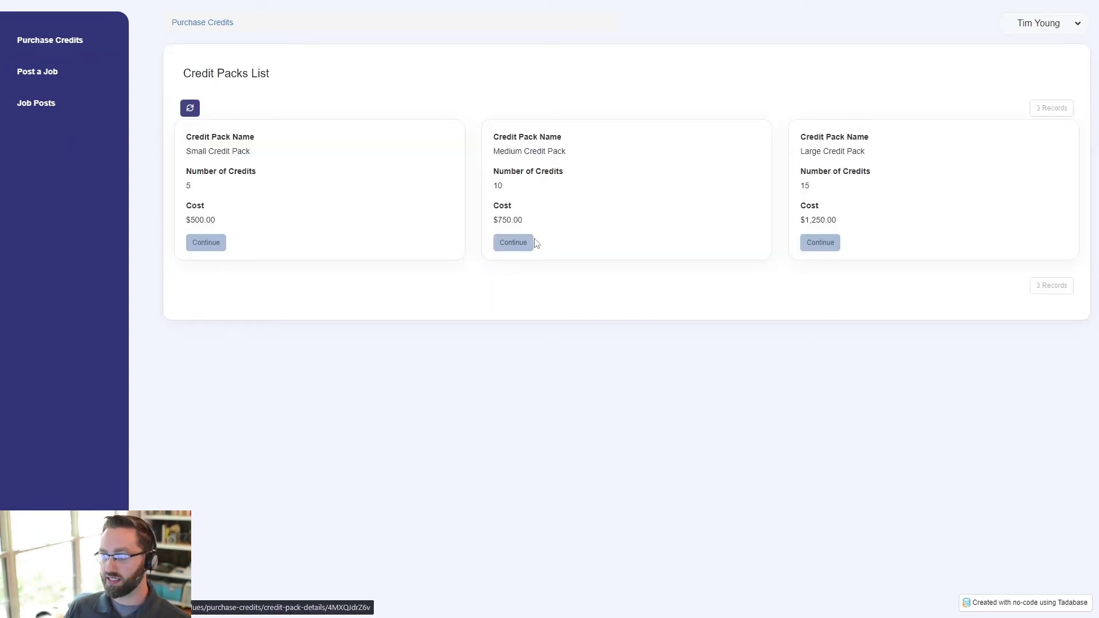
click(203, 246)
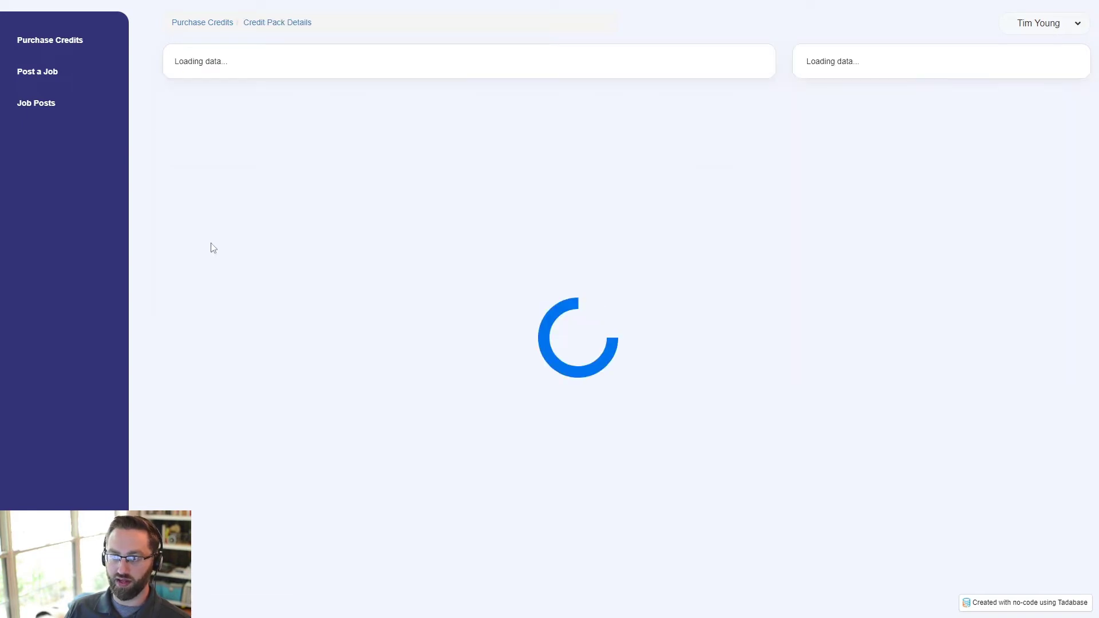
text(4242 4242 4242 4242 04 / 24 123 12345)
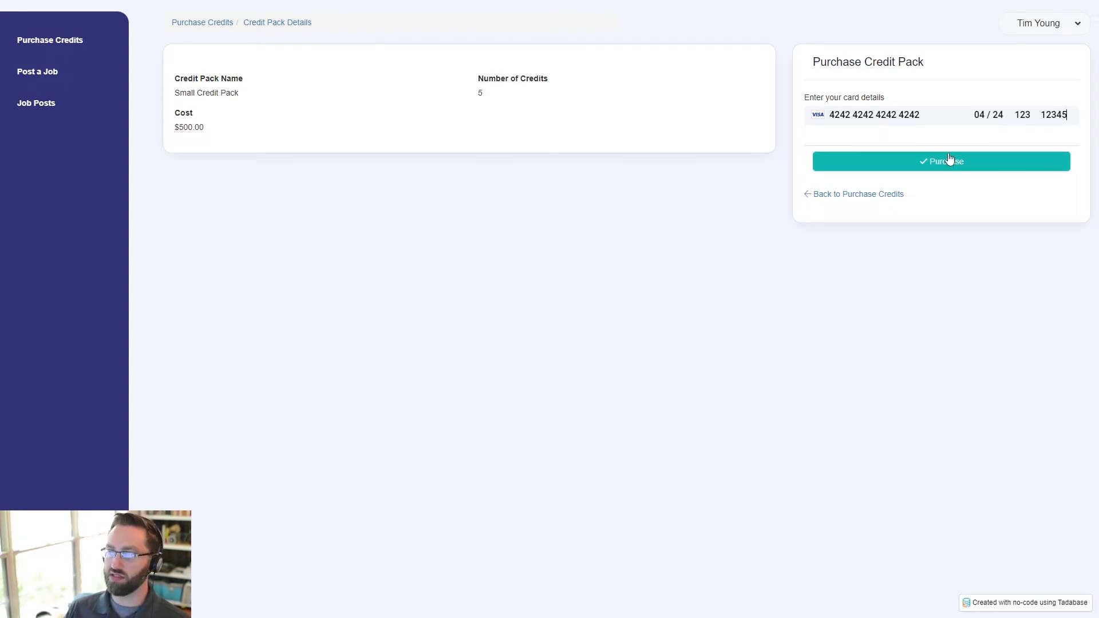
click(932, 164)
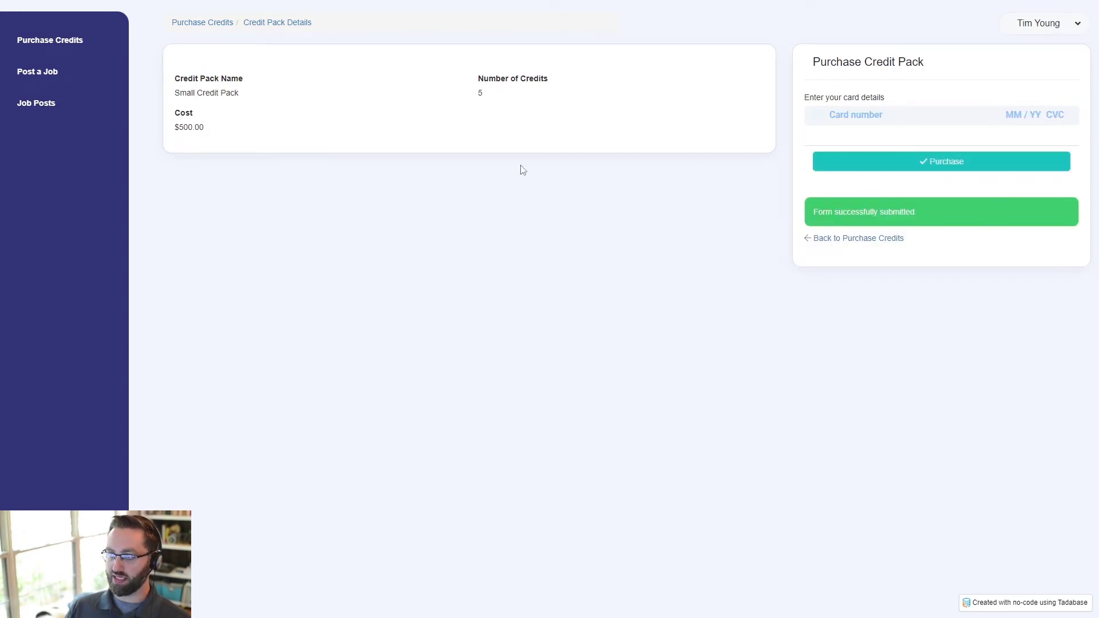
drag(491, 102, 377, 275)
click(327, 345)
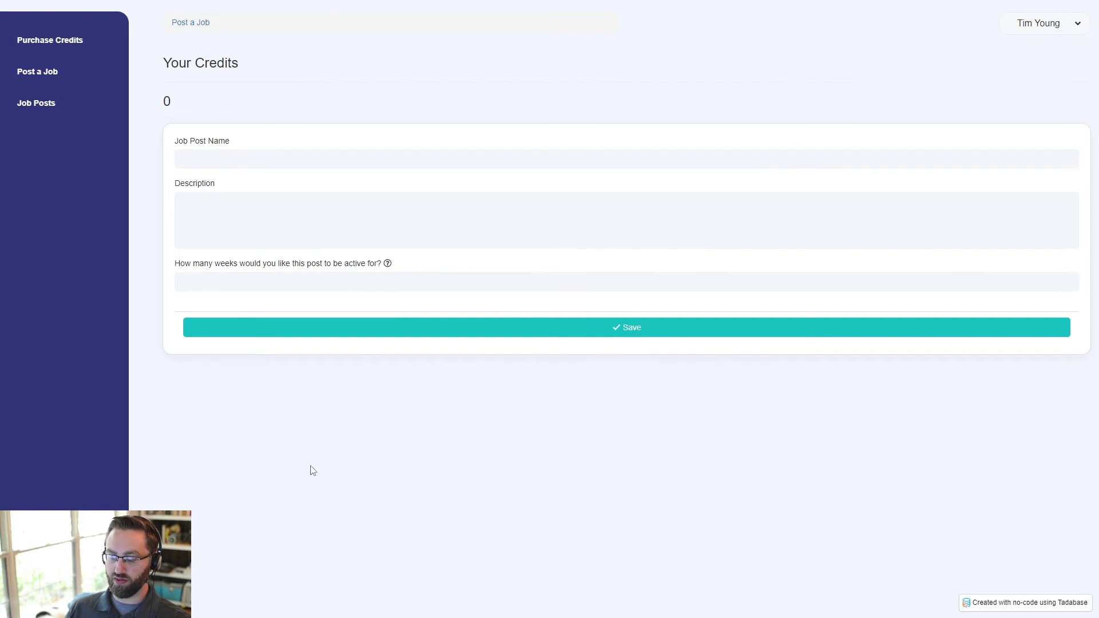
key(ctrl+shift+Tab)
- Inspect the new Post Credit Transactions record's user, pack, date, credits, Stripe status and charge ID
click(32, 43)
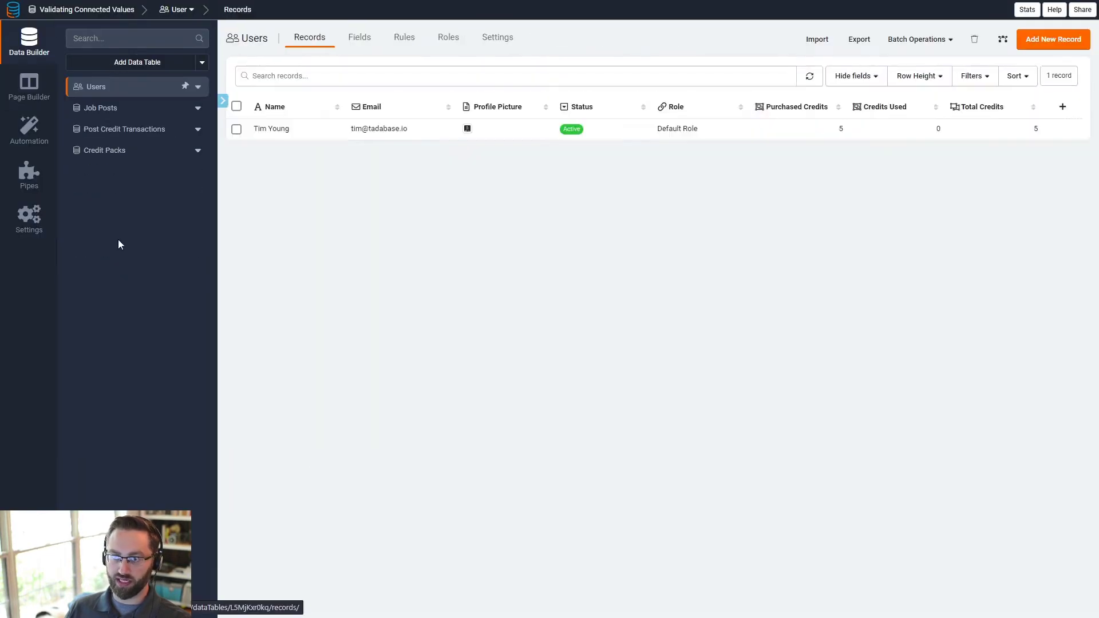
click(114, 129)
double_click(268, 129)
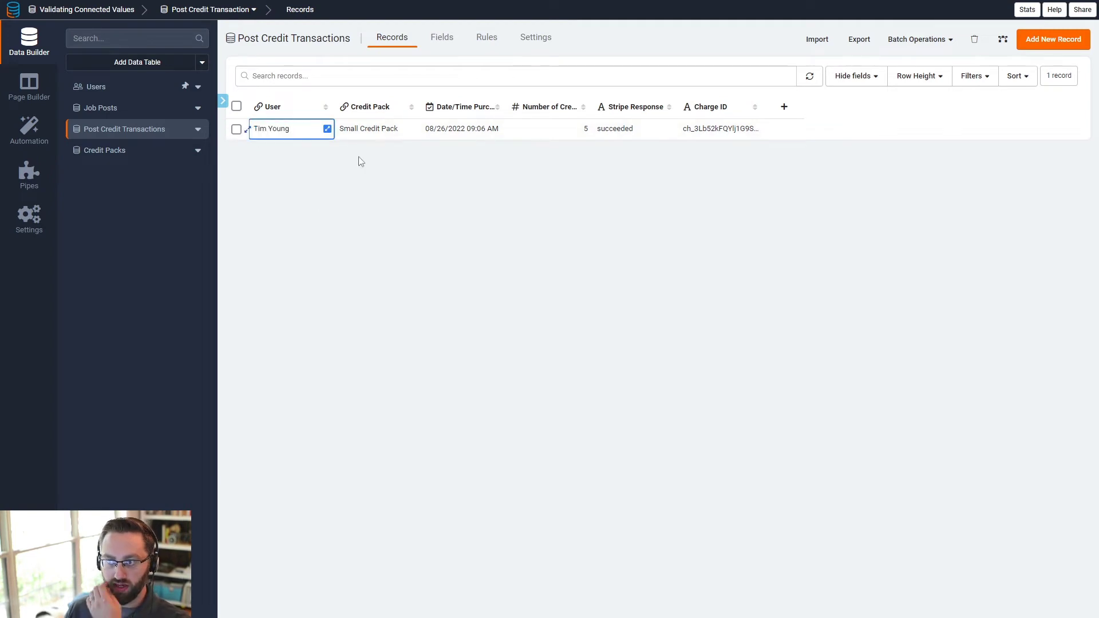
click(383, 131)
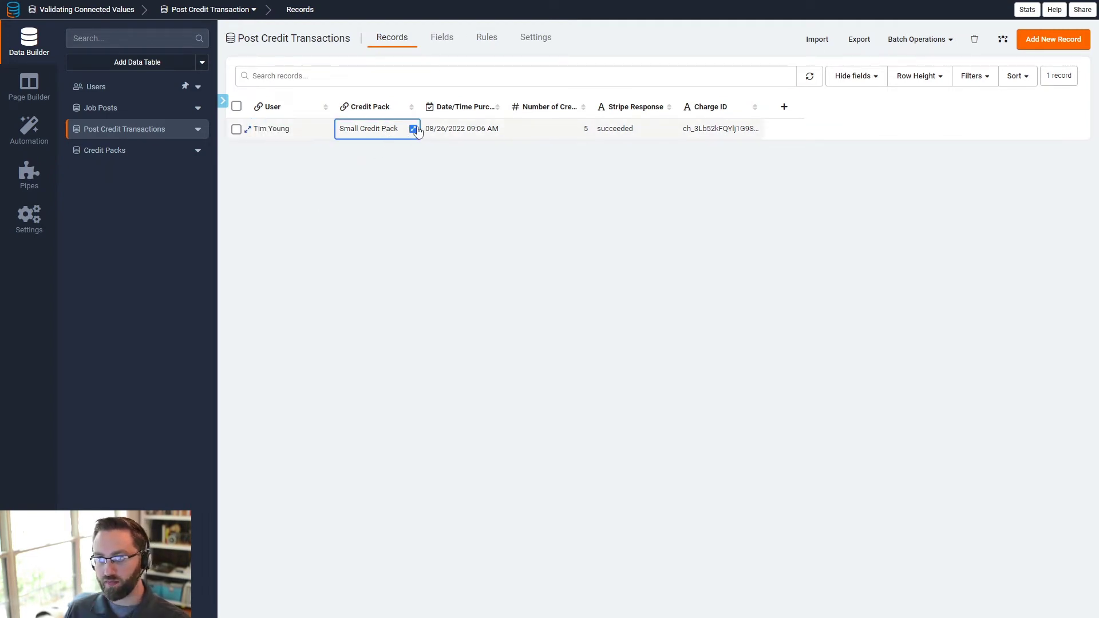
click(495, 131)
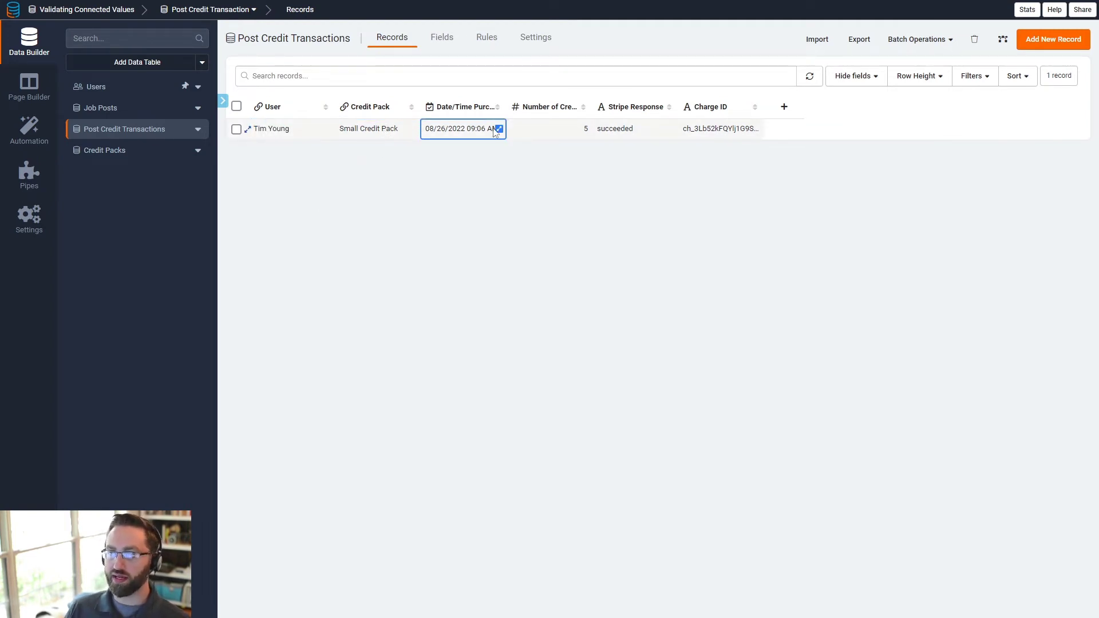
click(559, 136)
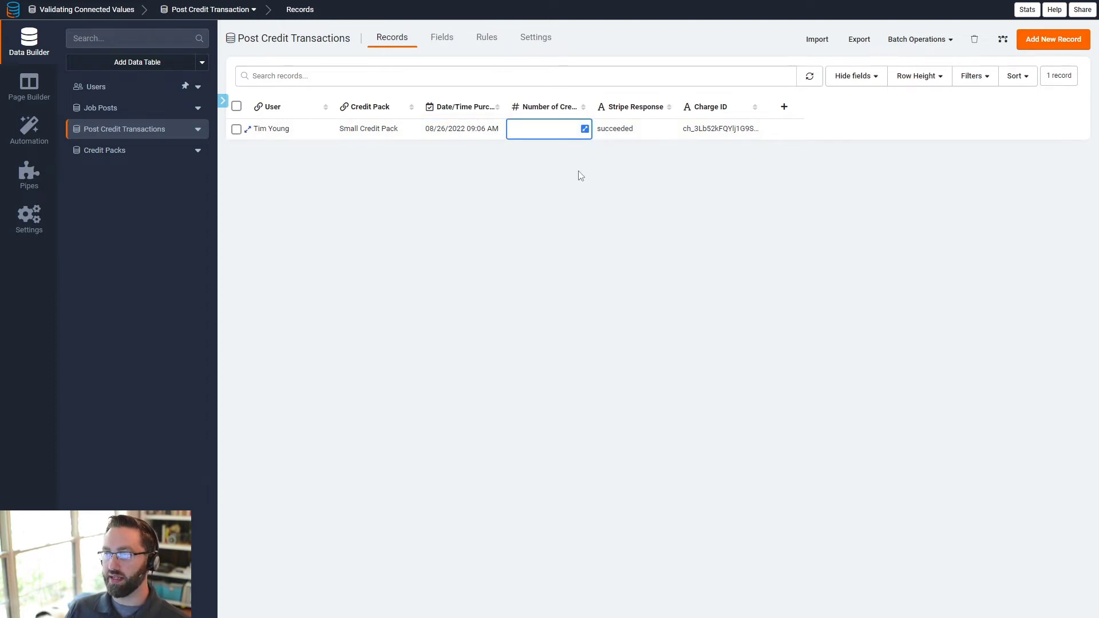
click(635, 128)
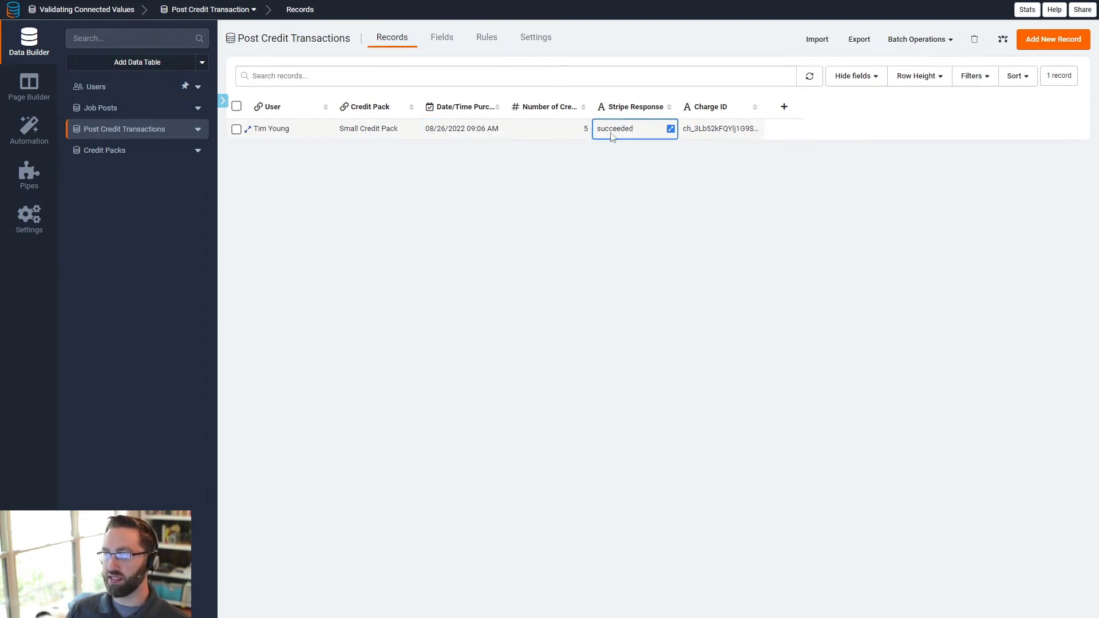
click(711, 129)
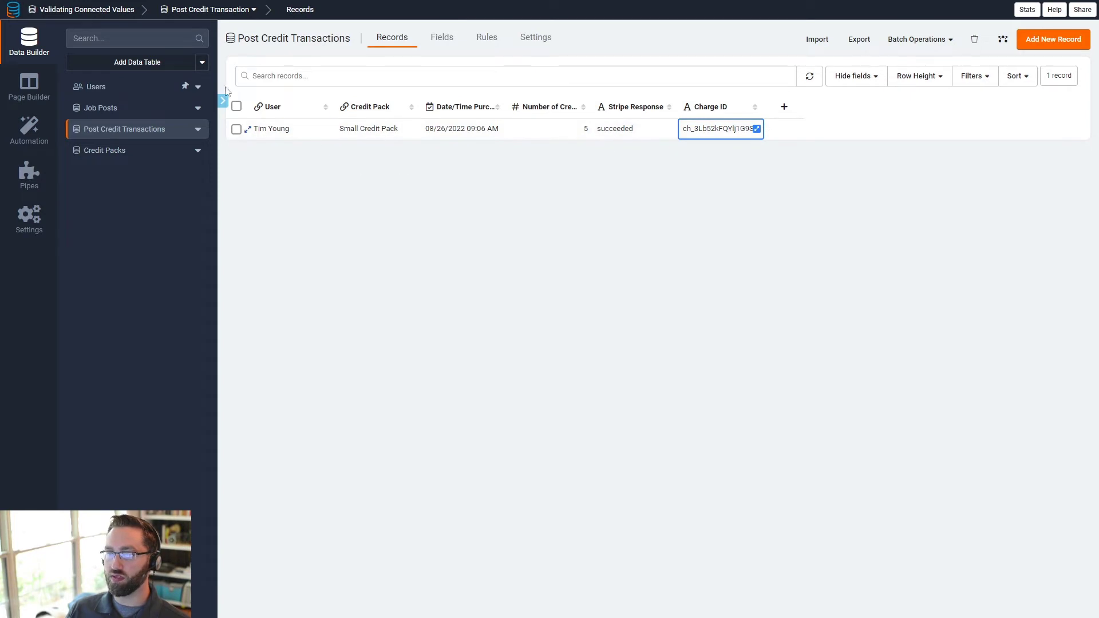
- Confirm the user's Purchased Credits of 5 in Users, then go to the Post a Job page
click(140, 90)
click(744, 130)
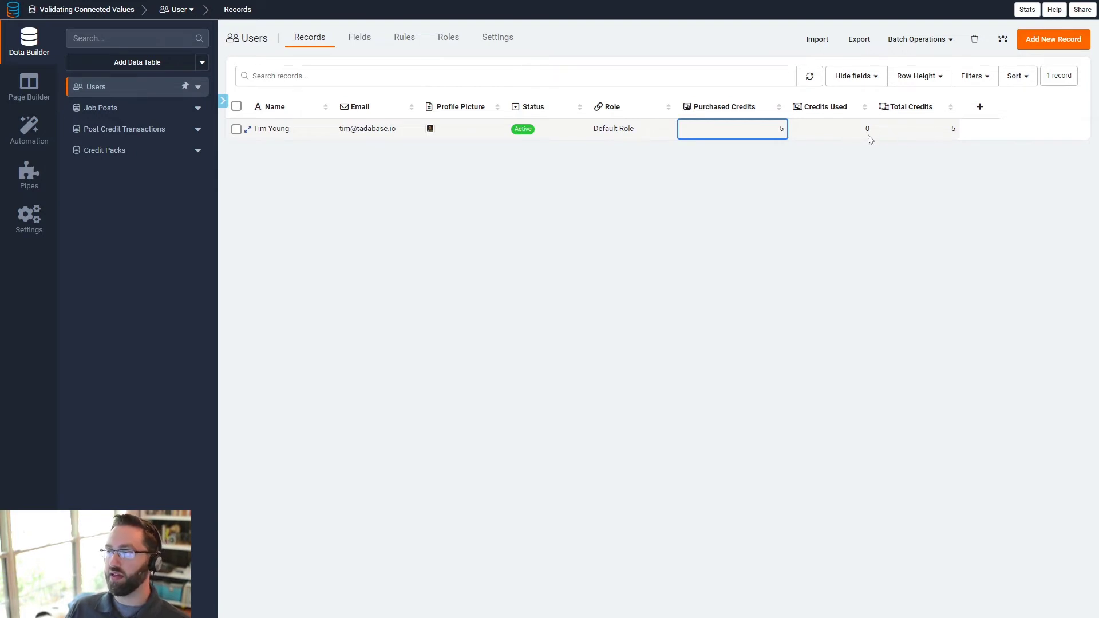
click(30, 87)
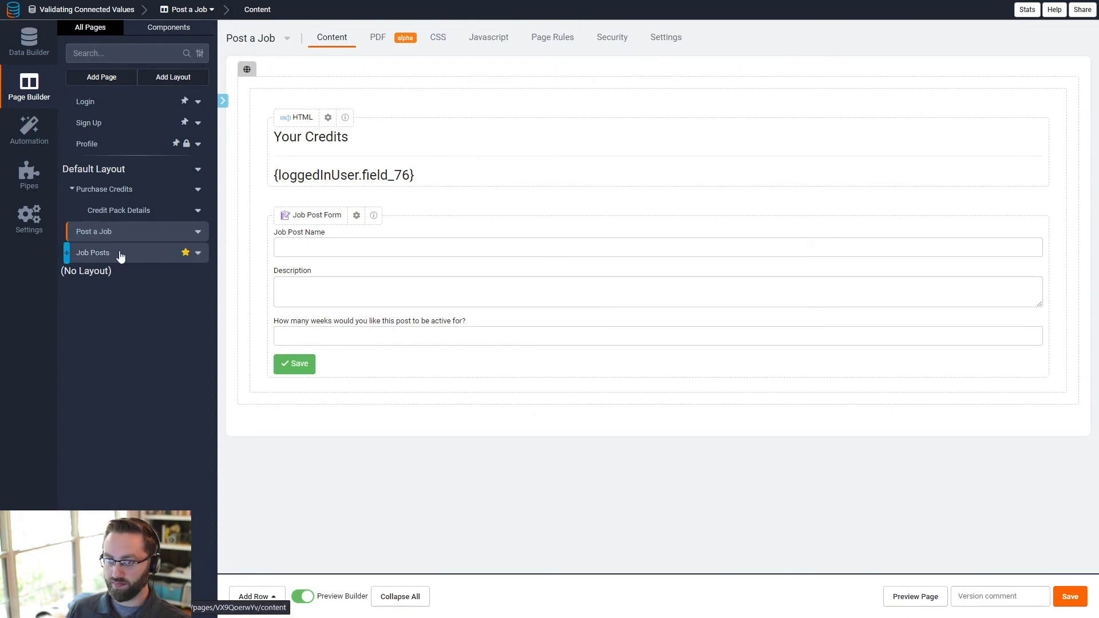
- Submit a first test job post on the live page, dropping credits from 5 to 0
click(930, 598)
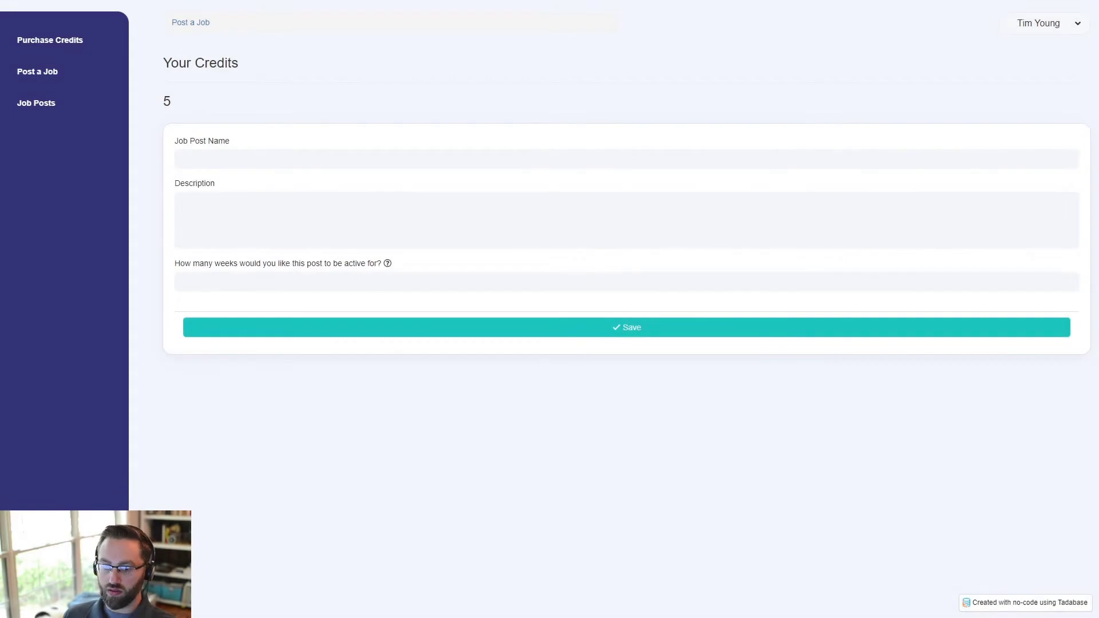
double_click(166, 102)
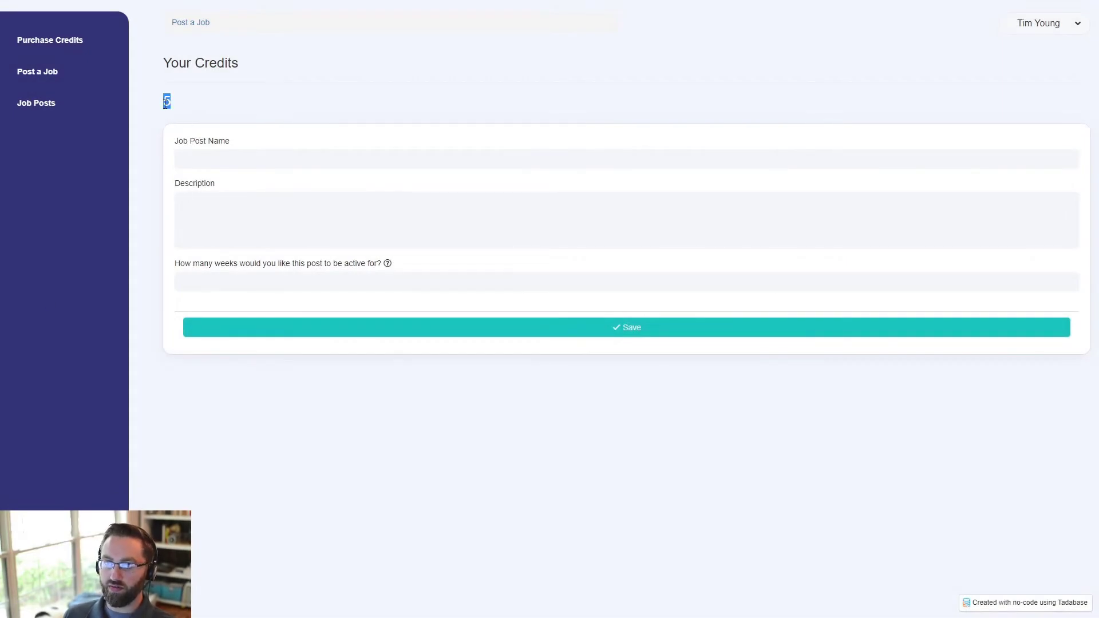
click(204, 160)
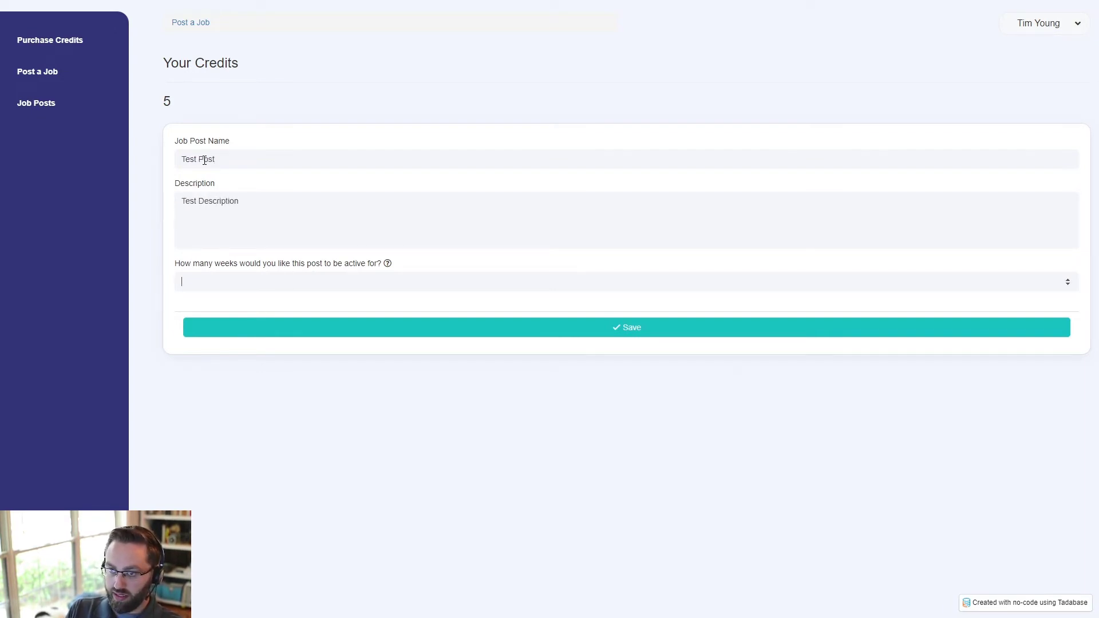
mouse_move(387, 264)
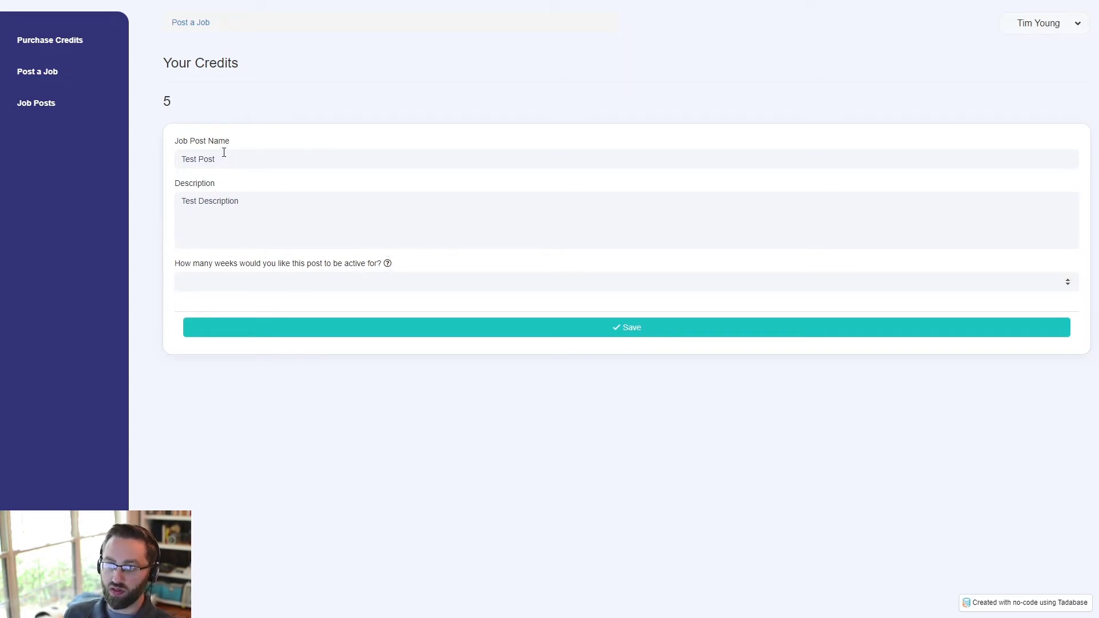
text(5)
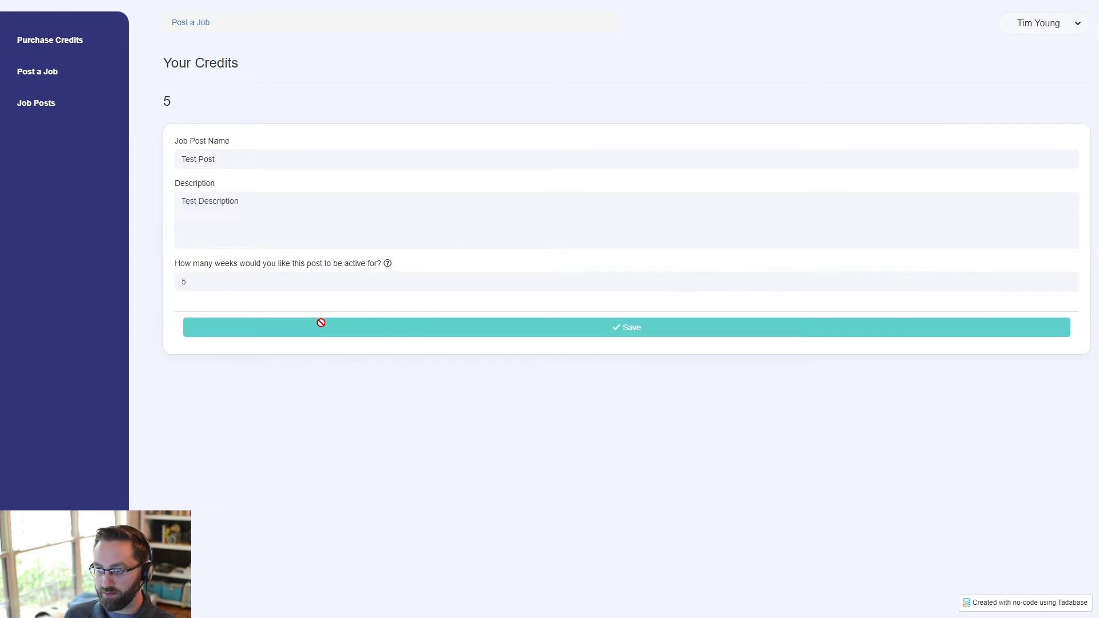
click(319, 327)
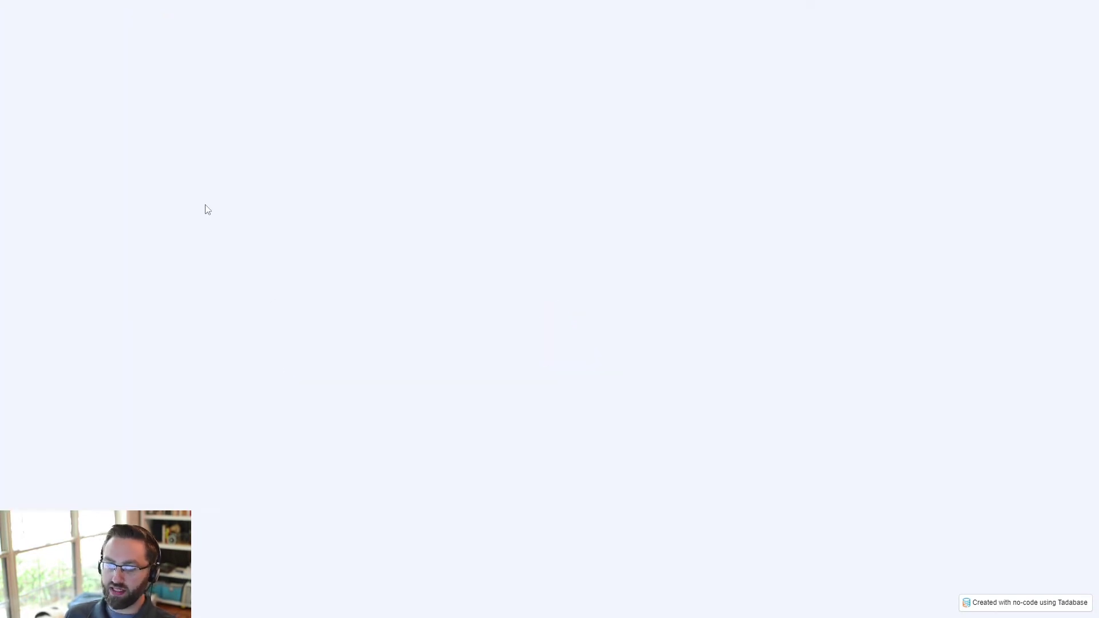
drag(179, 102, 164, 99)
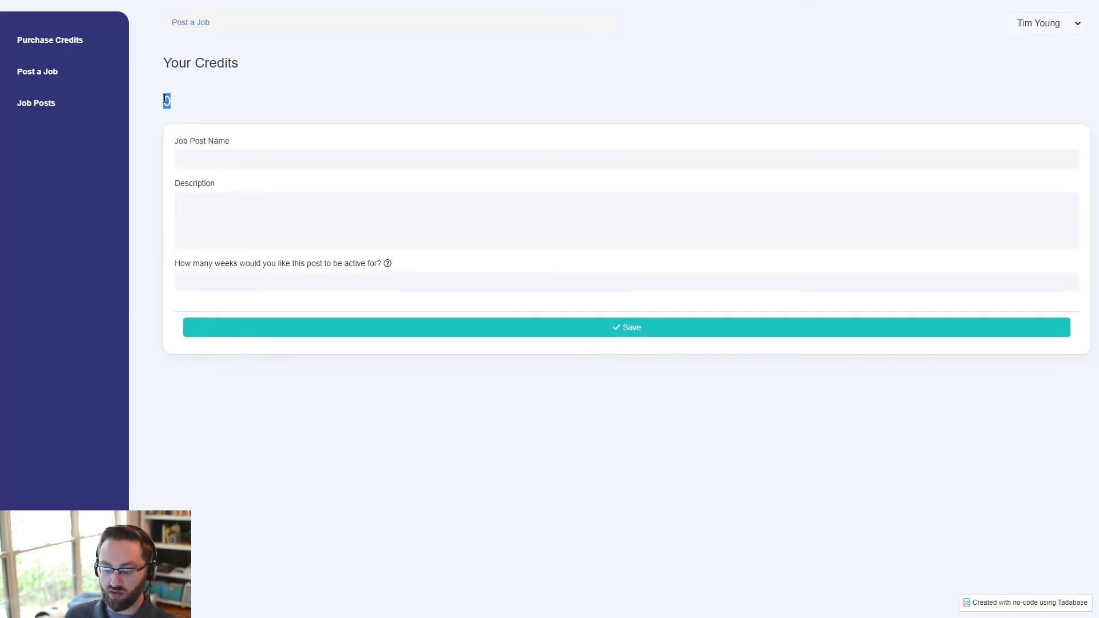
- Review the Users, Post Credit Transactions and Job Posts records in the builder
key(alt+Tab)
click(29, 40)
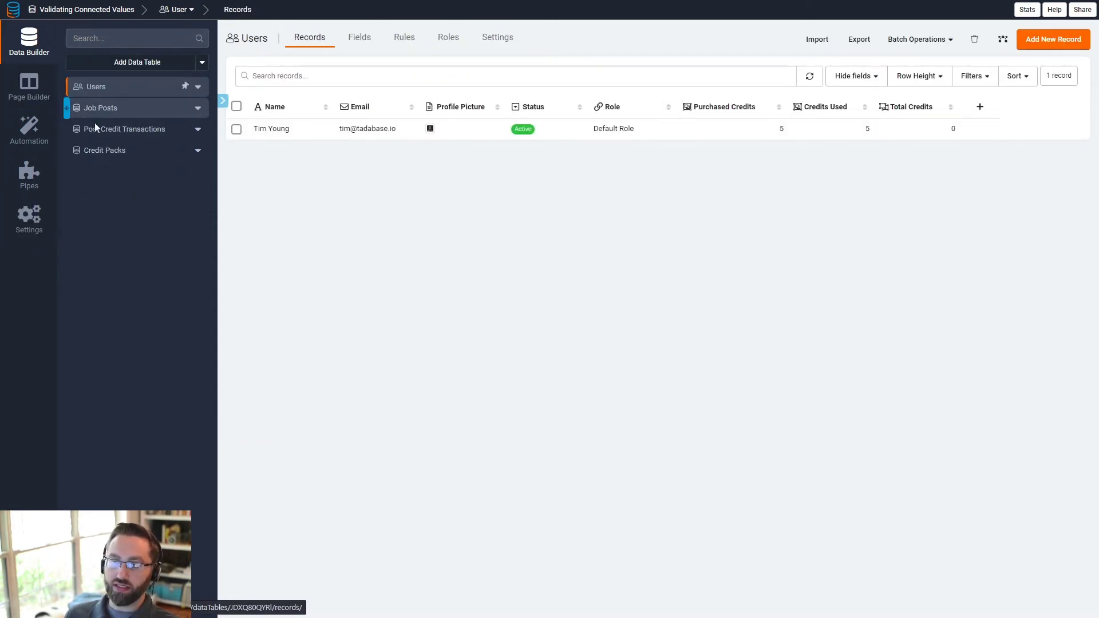
click(122, 133)
click(155, 114)
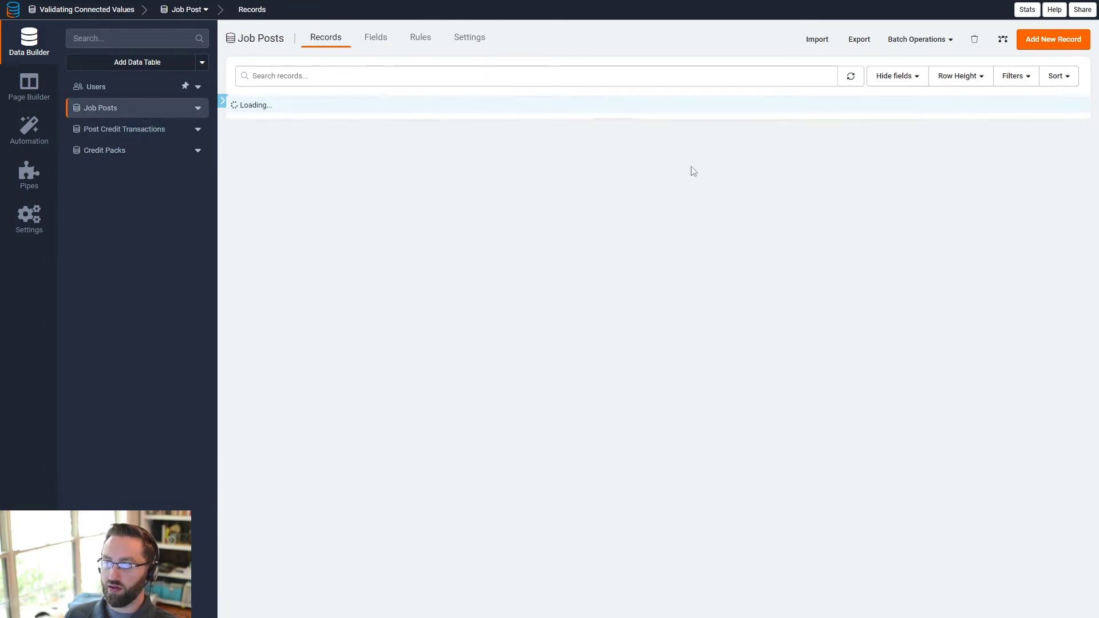
click(96, 87)
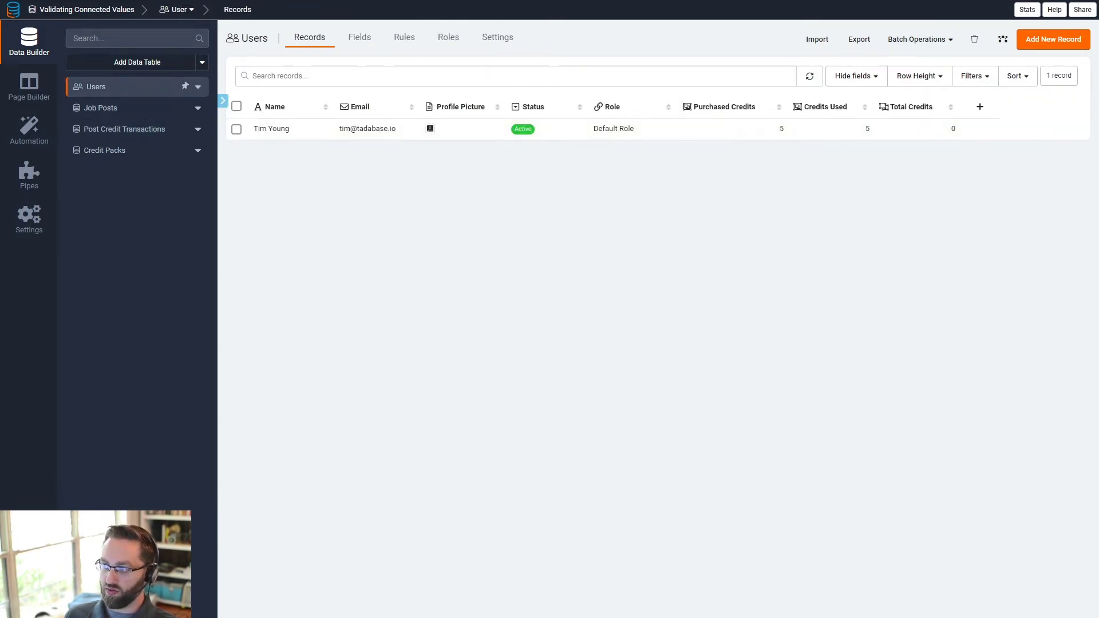
- Submit a second test job post and reload, showing the credit balance at -5
key(ctrl+Tab)
click(218, 159)
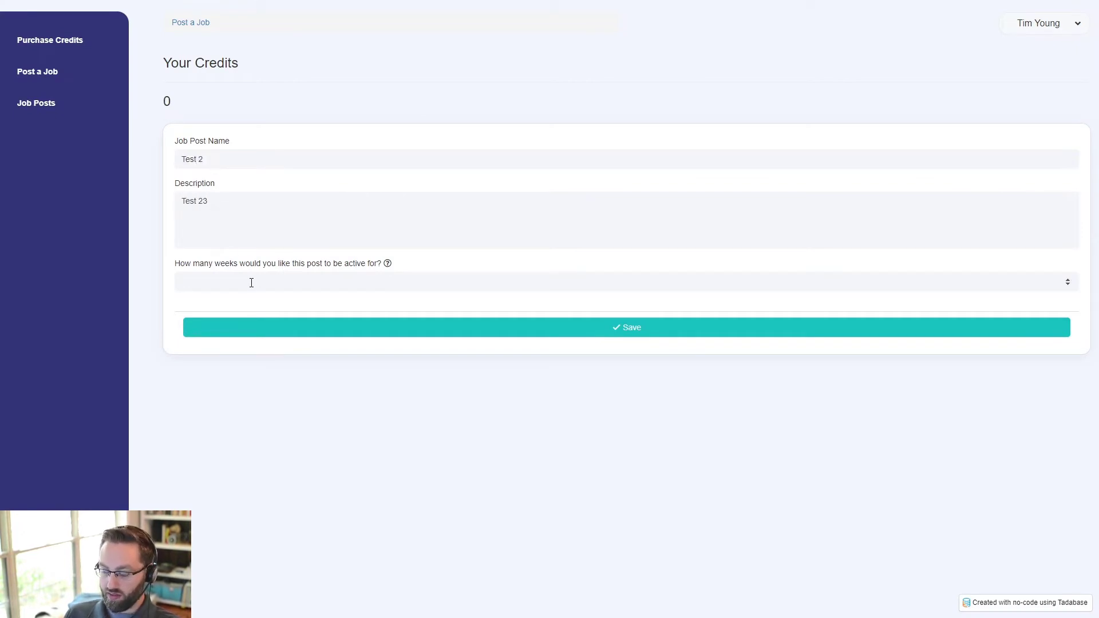
click(291, 324)
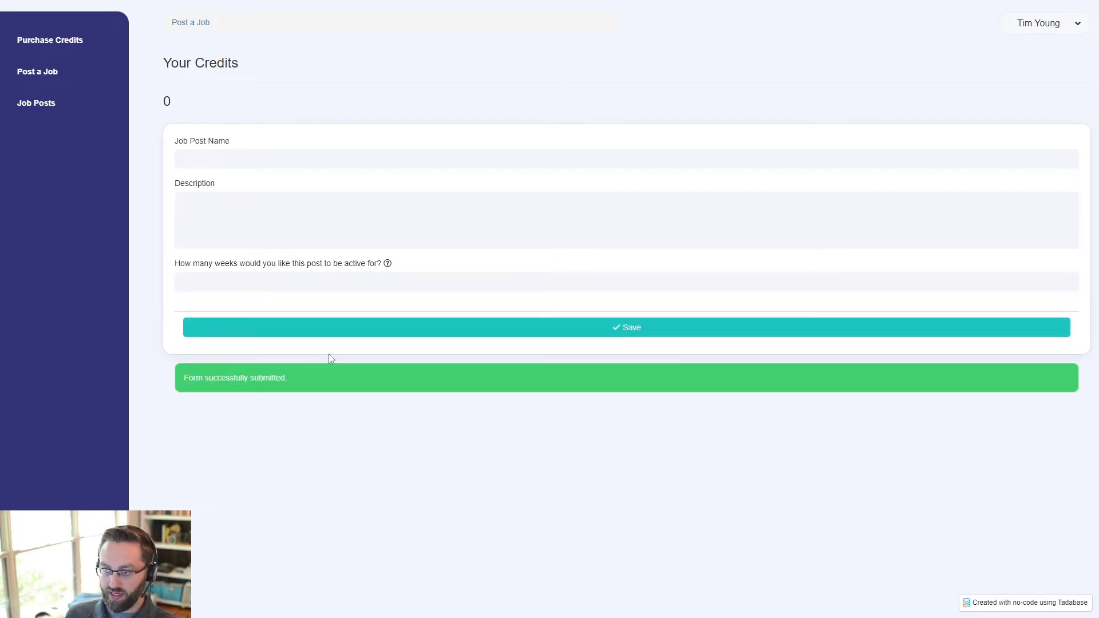
key(F5)
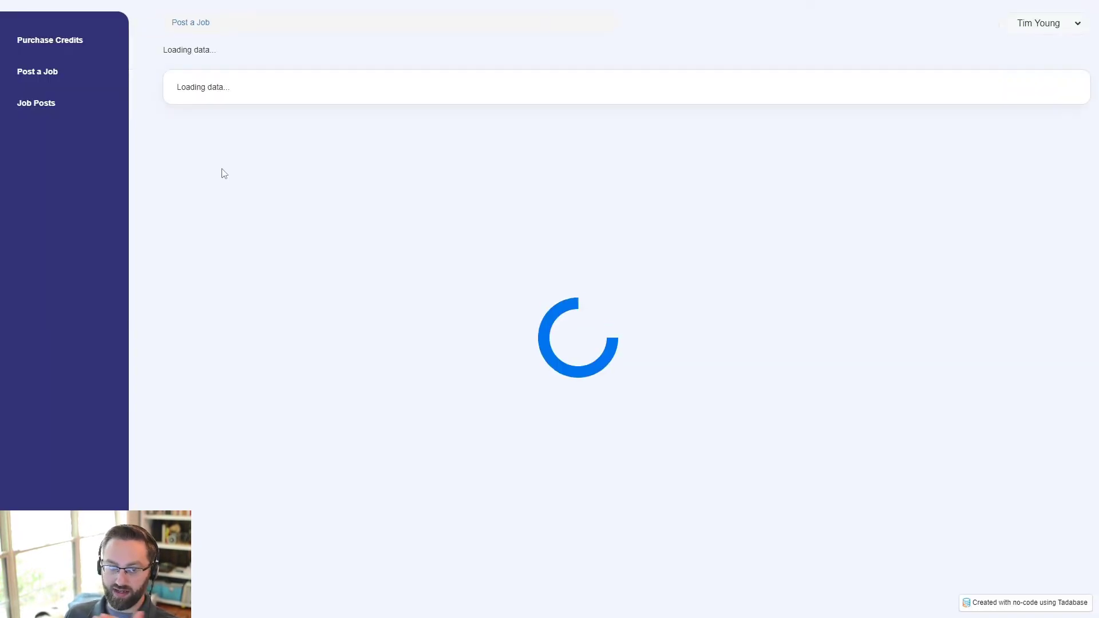
drag(191, 106, 164, 103)
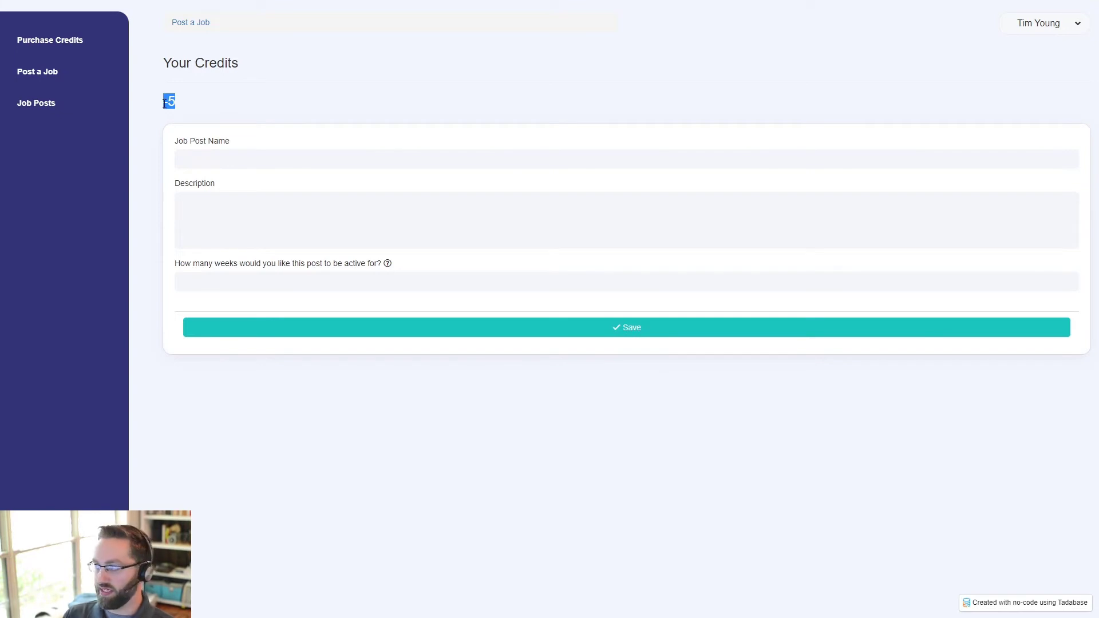
click(297, 441)
- Delete both test job posts from Job Posts and recheck the Users credits
key(ctrl+Tab)
click(100, 108)
click(236, 106)
click(344, 110)
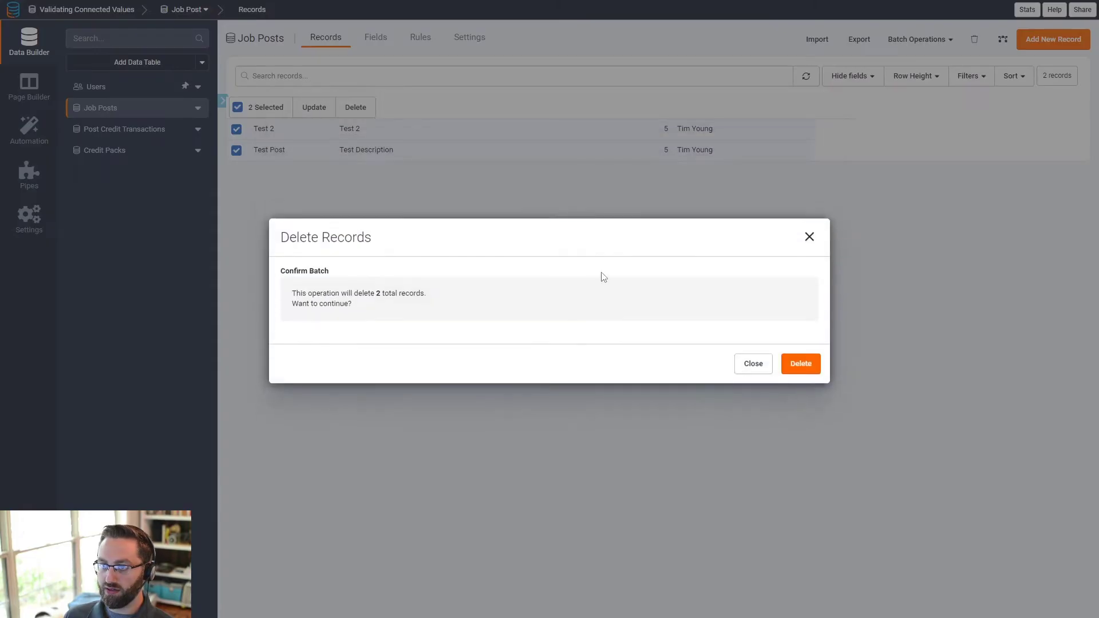
click(802, 370)
click(815, 368)
click(125, 89)
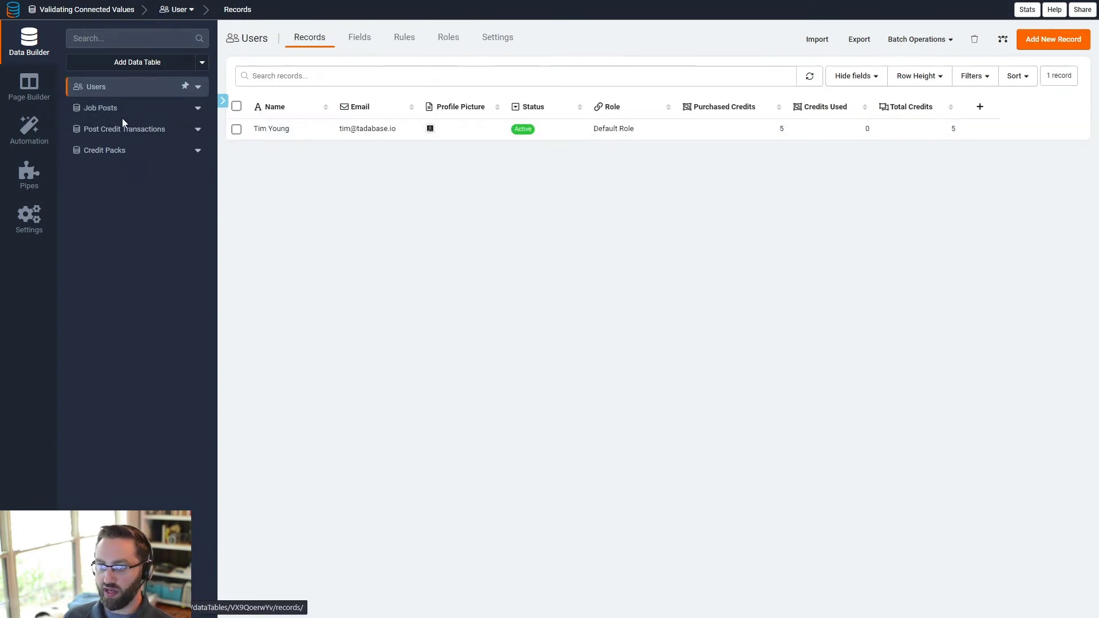
- Generate and save a new API key named 'Tadabase REST API'
click(25, 232)
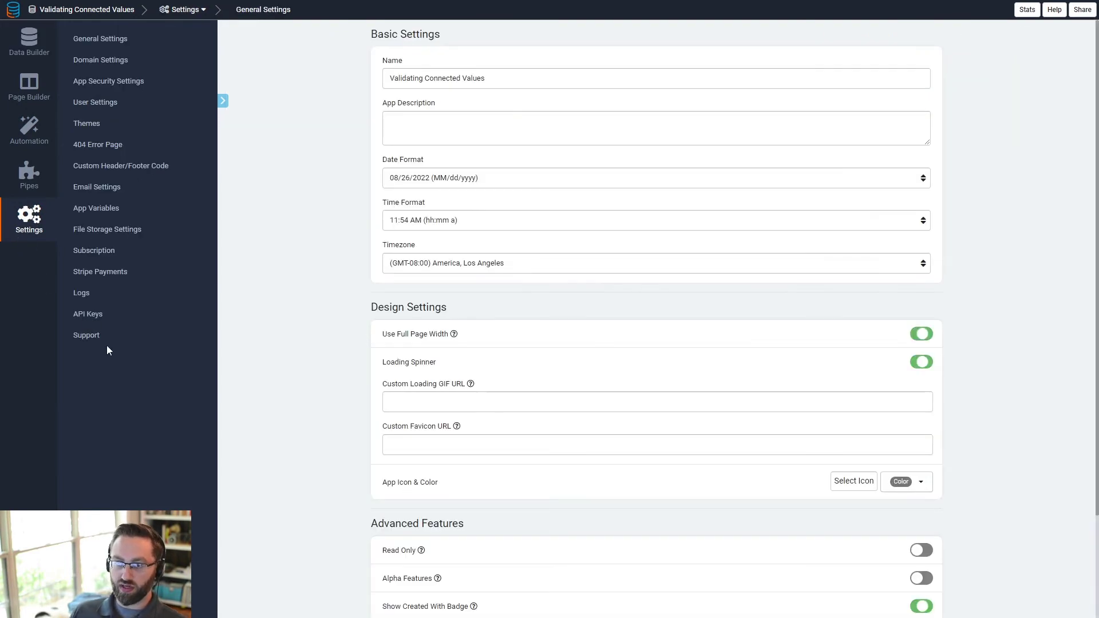
click(98, 316)
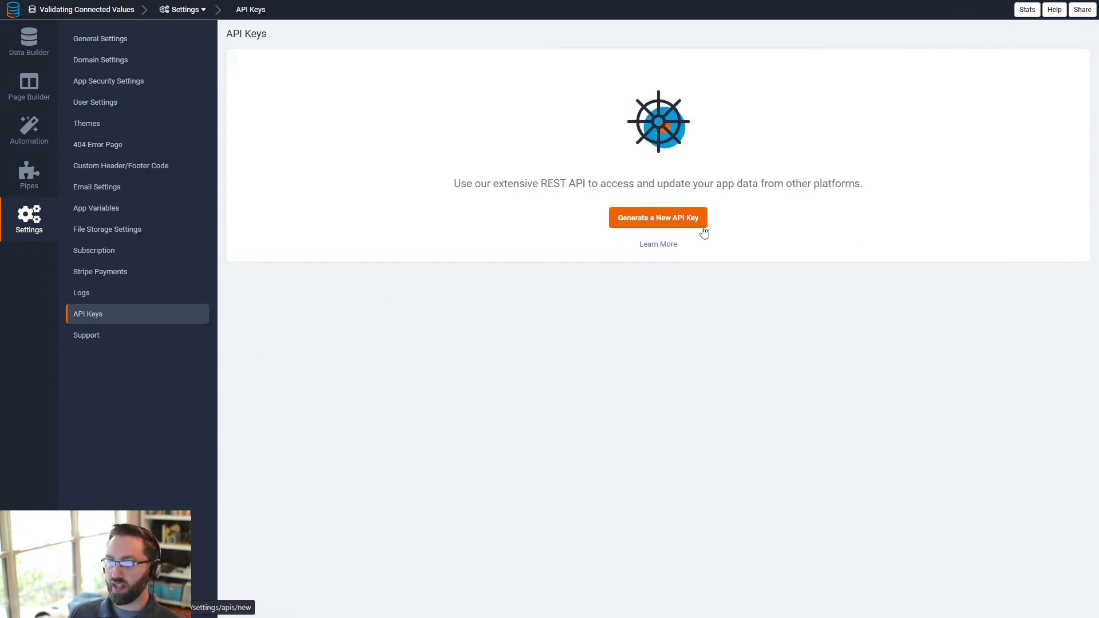
click(656, 220)
click(460, 123)
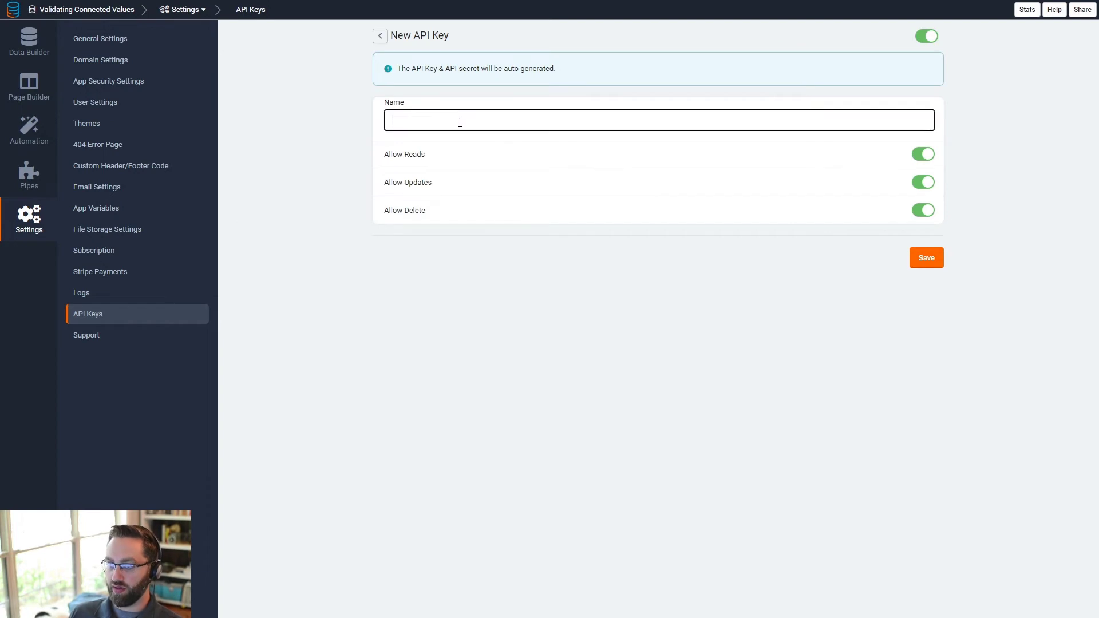
text(Tadabase )
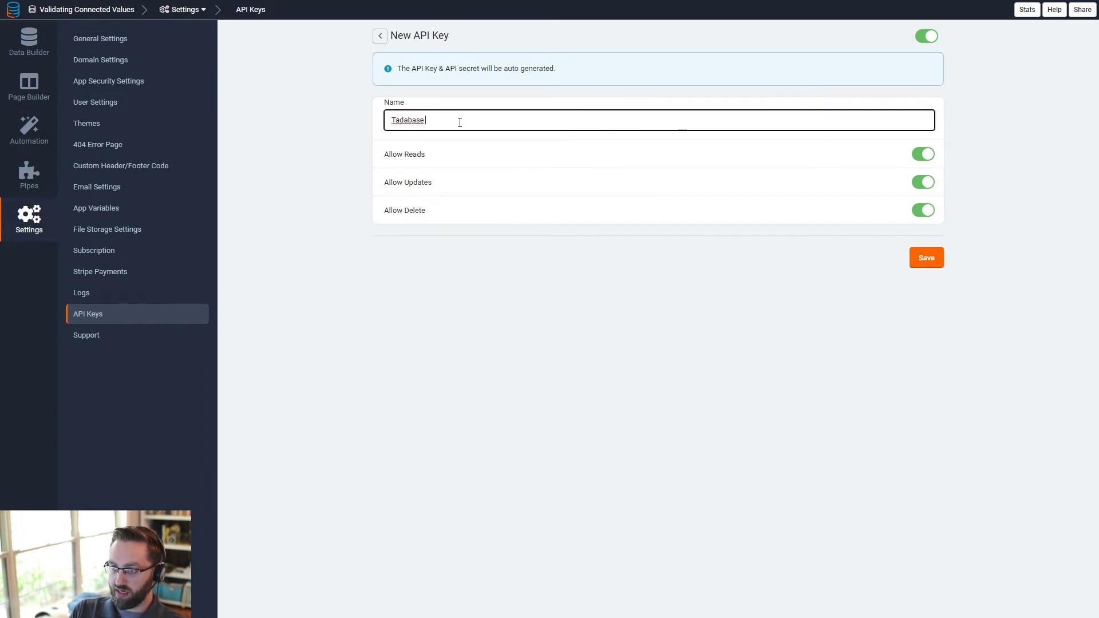
text(REST API)
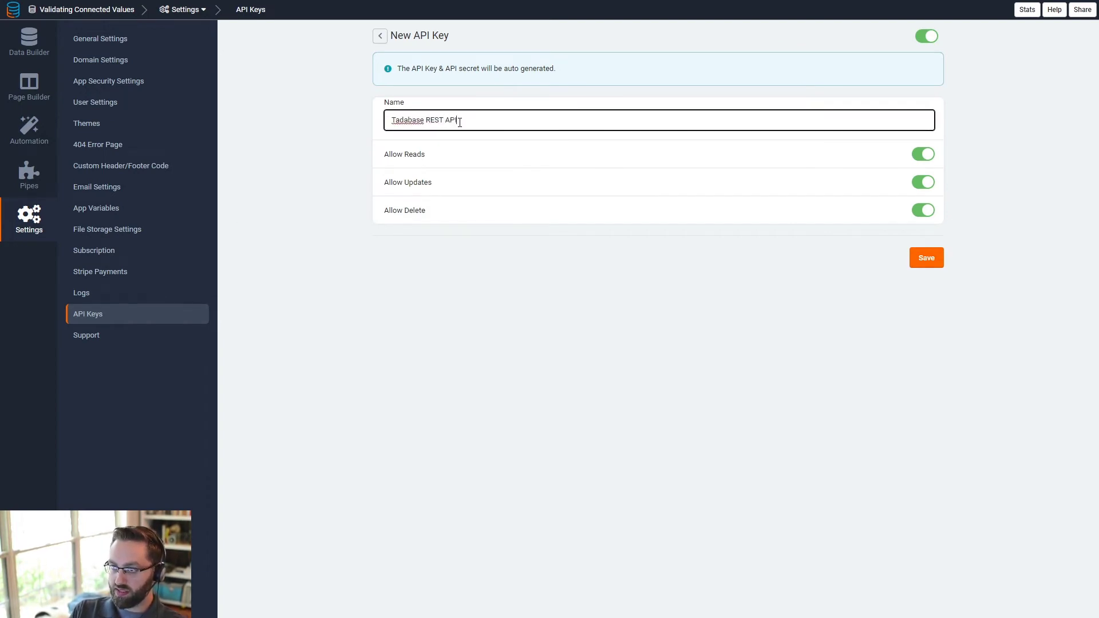
click(936, 258)
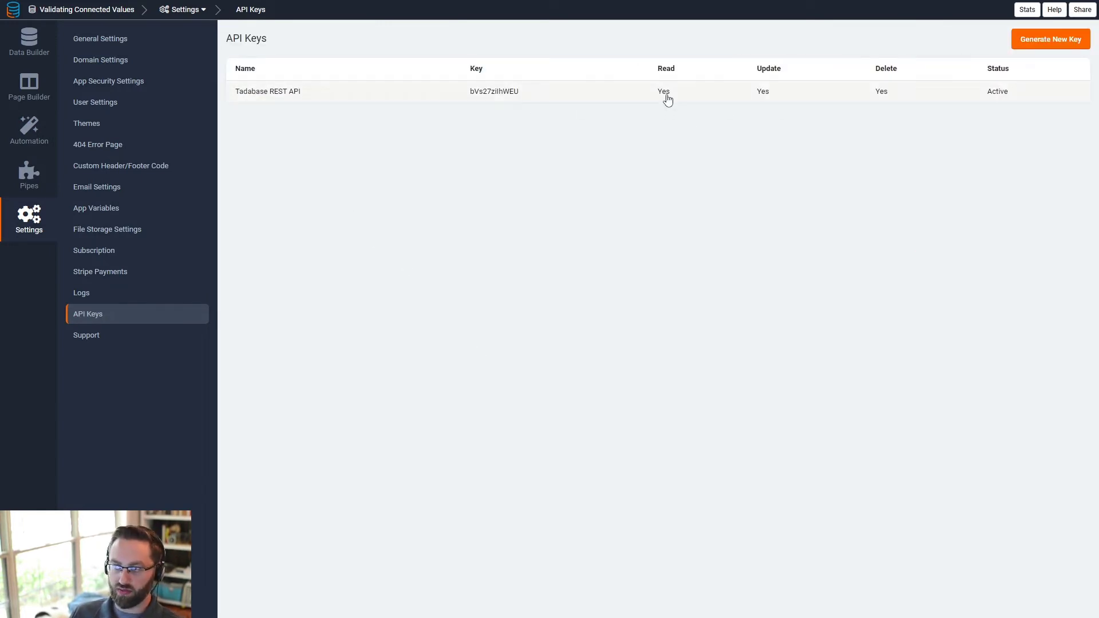
- Reveal the new key's secret and copy its App ID, API Key and API secret
click(348, 100)
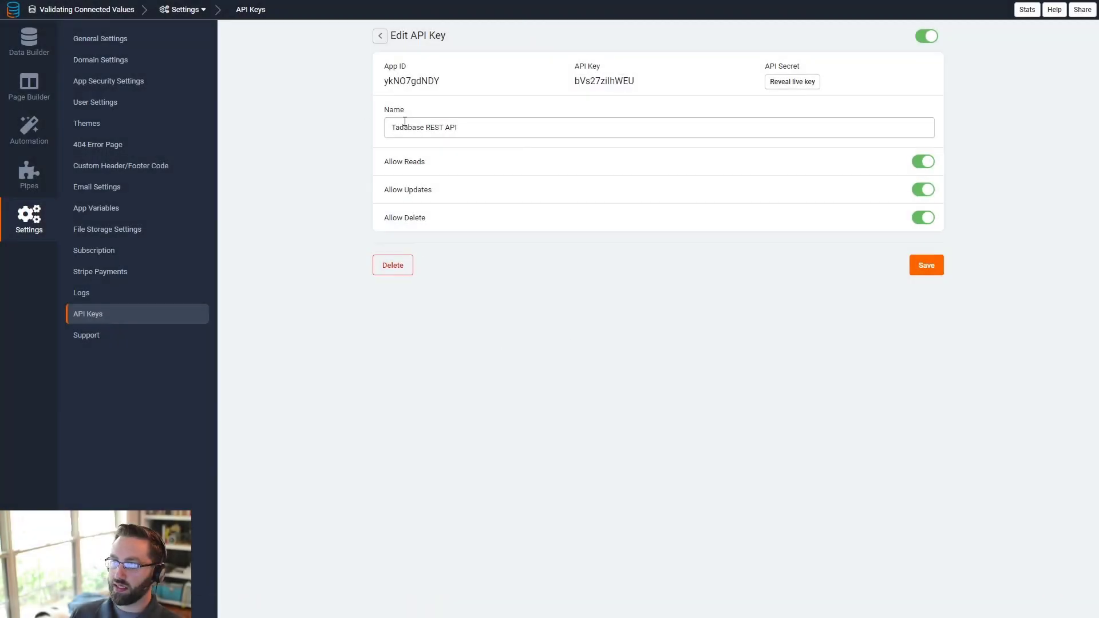
double_click(389, 81)
double_click(599, 82)
double_click(413, 82)
double_click(603, 84)
click(792, 82)
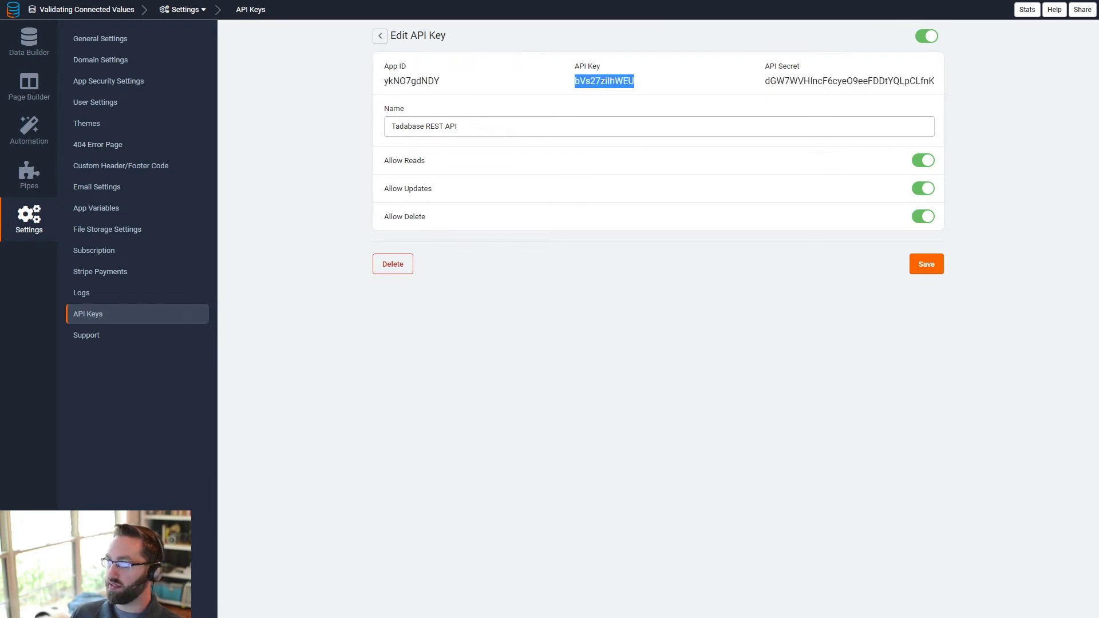
double_click(405, 81)
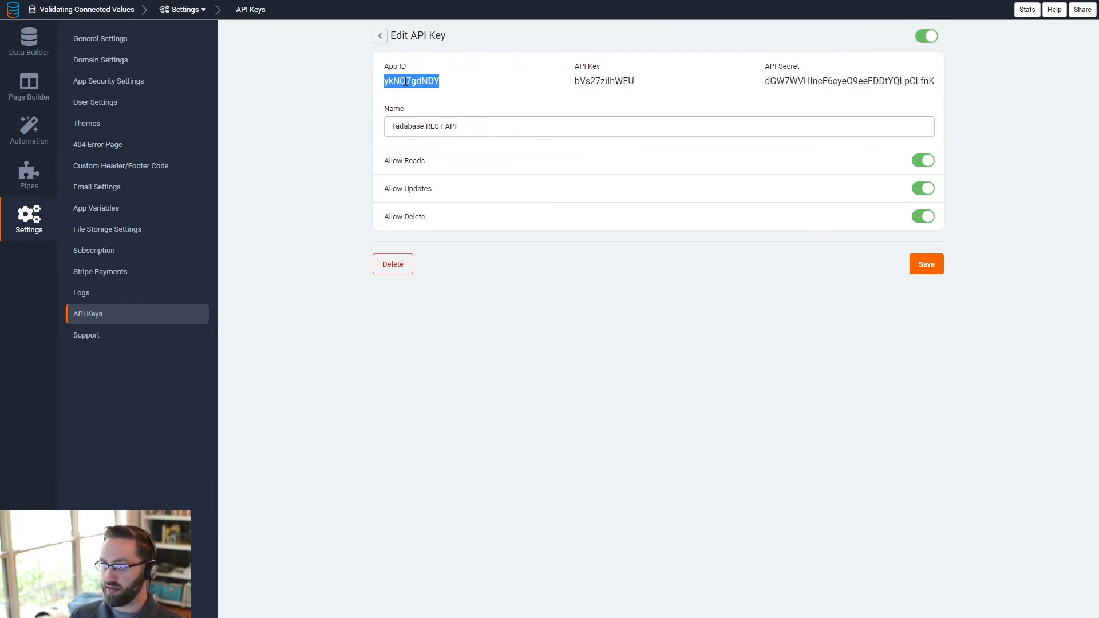
double_click(605, 81)
key(ctrl+c)
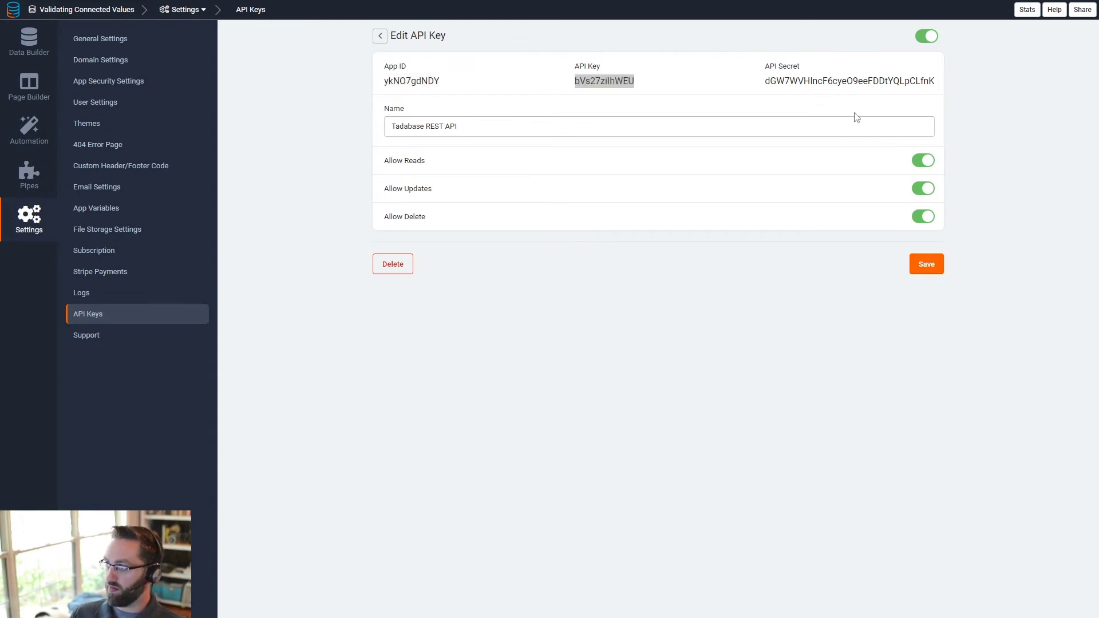
double_click(855, 81)
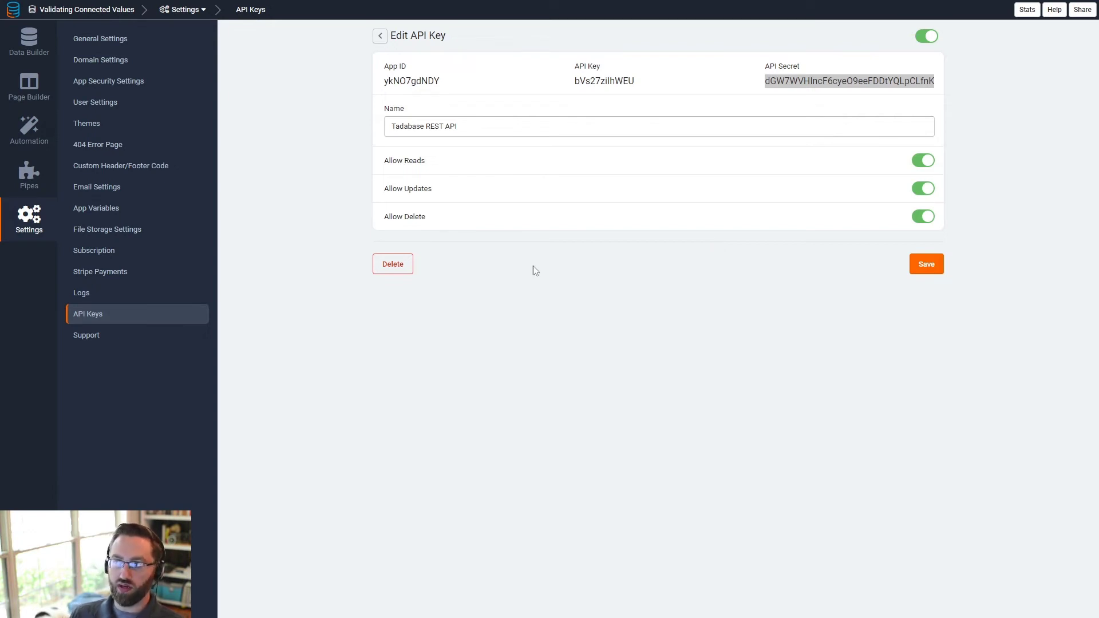
click(29, 41)
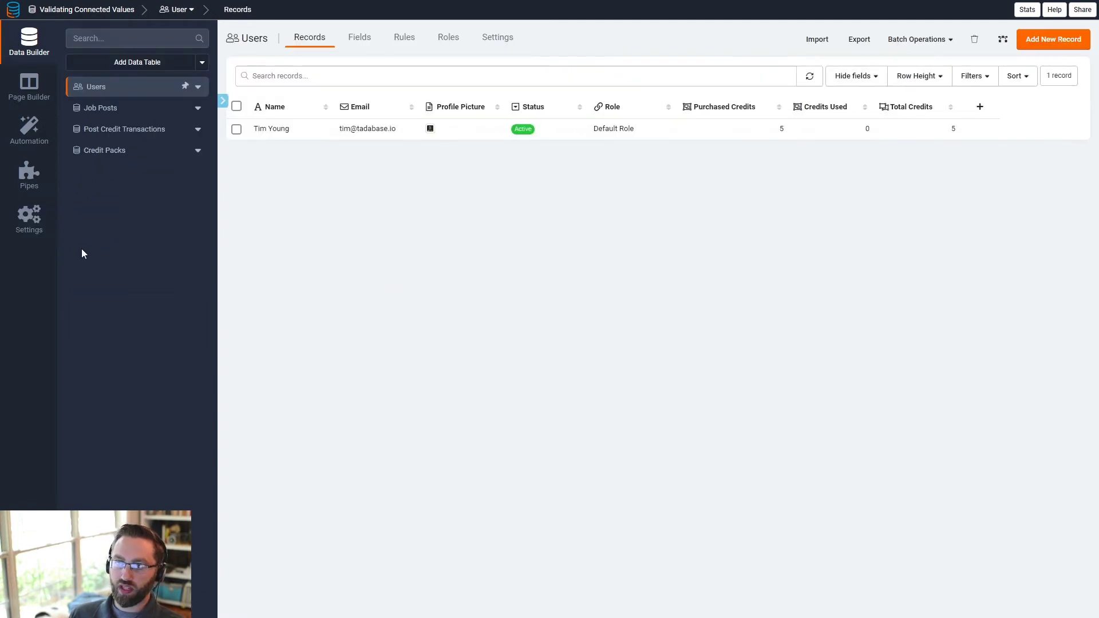
click(110, 112)
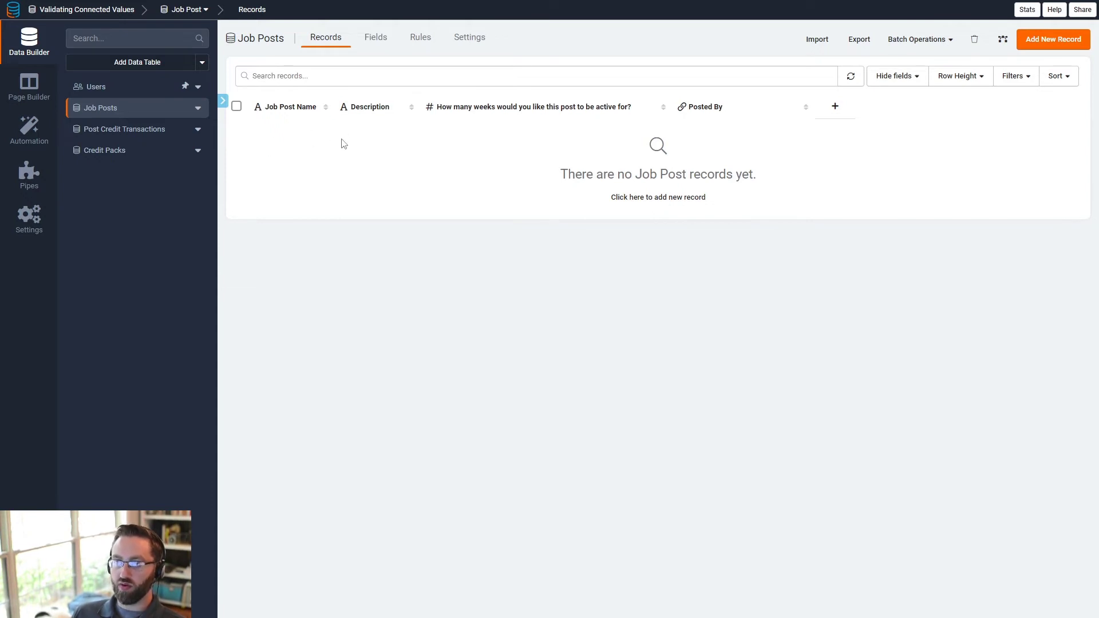
click(113, 92)
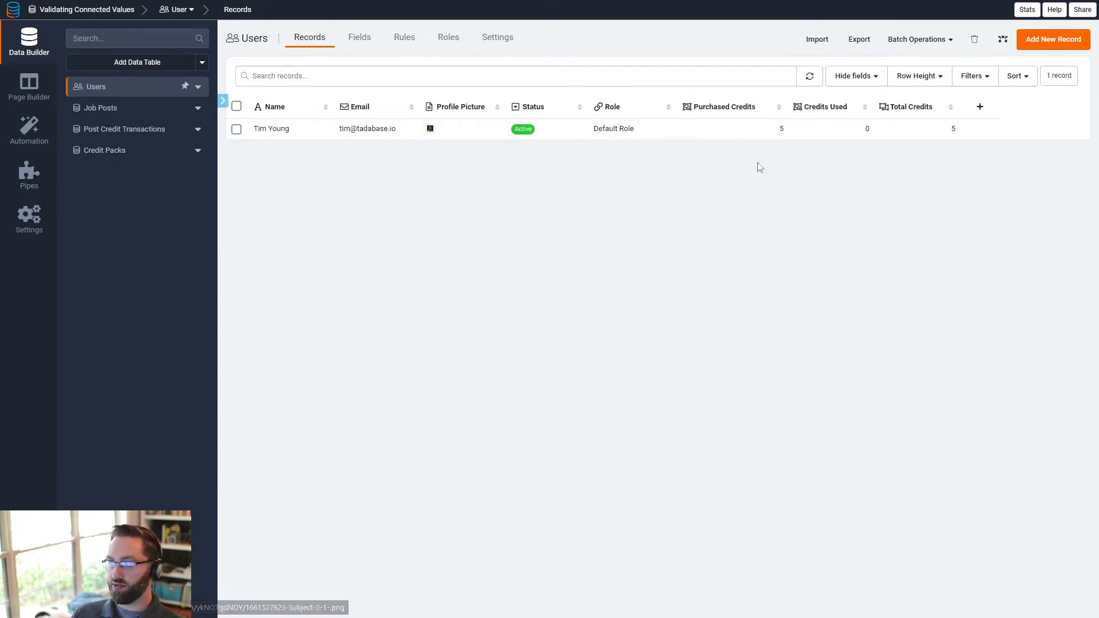
drag(949, 131, 963, 129)
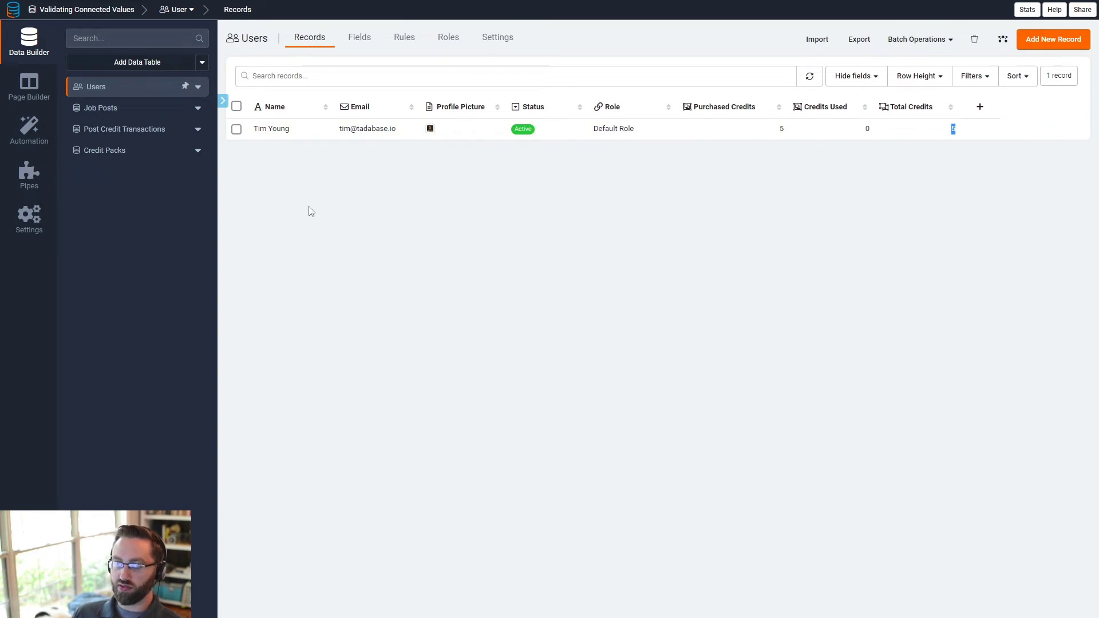
click(367, 233)
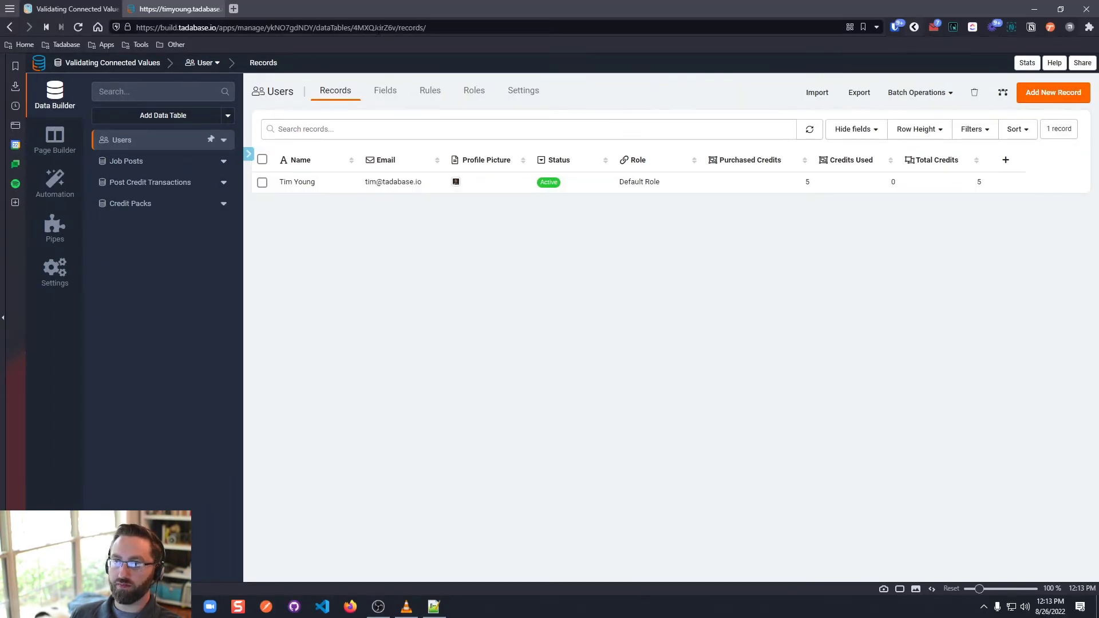
- Read the Users table ID and the Email field's 'email' slug from the page address
click(380, 28)
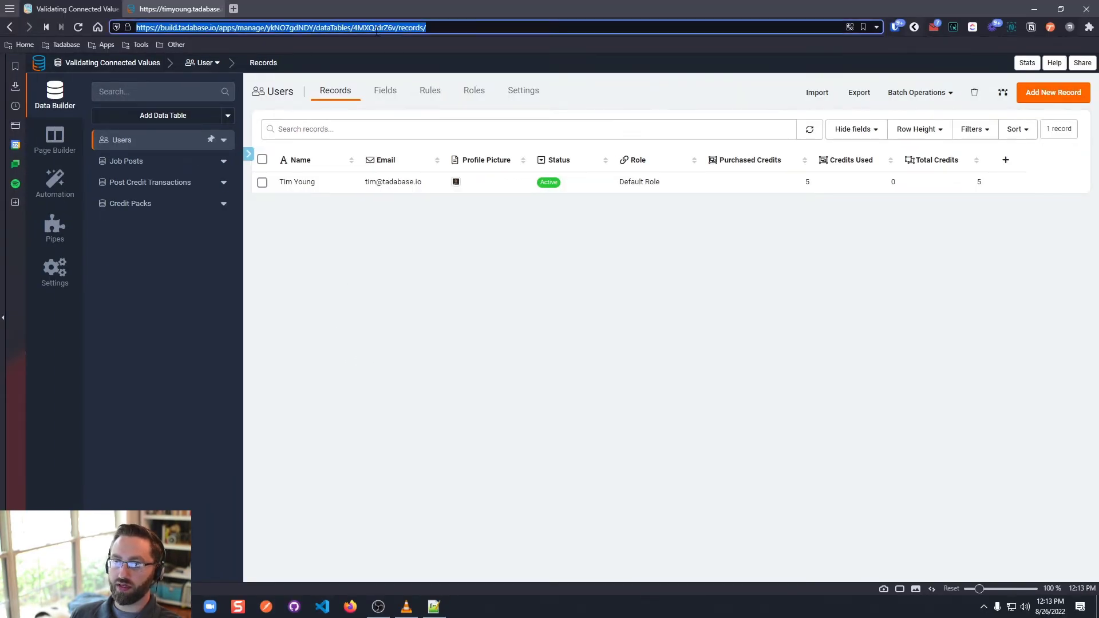
double_click(380, 28)
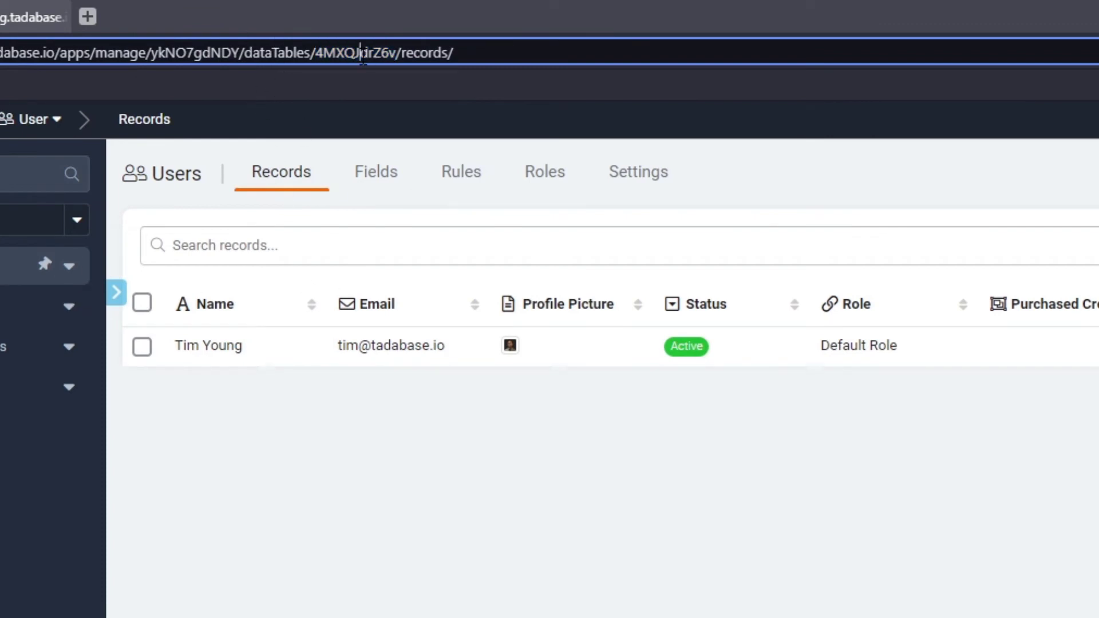
key(Escape)
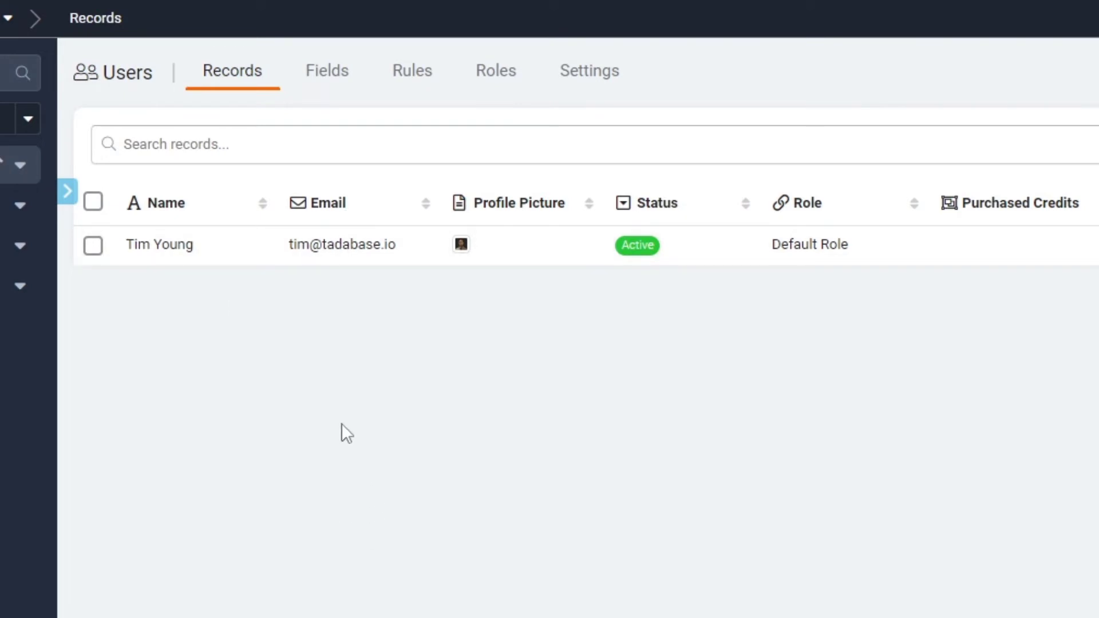
click(348, 215)
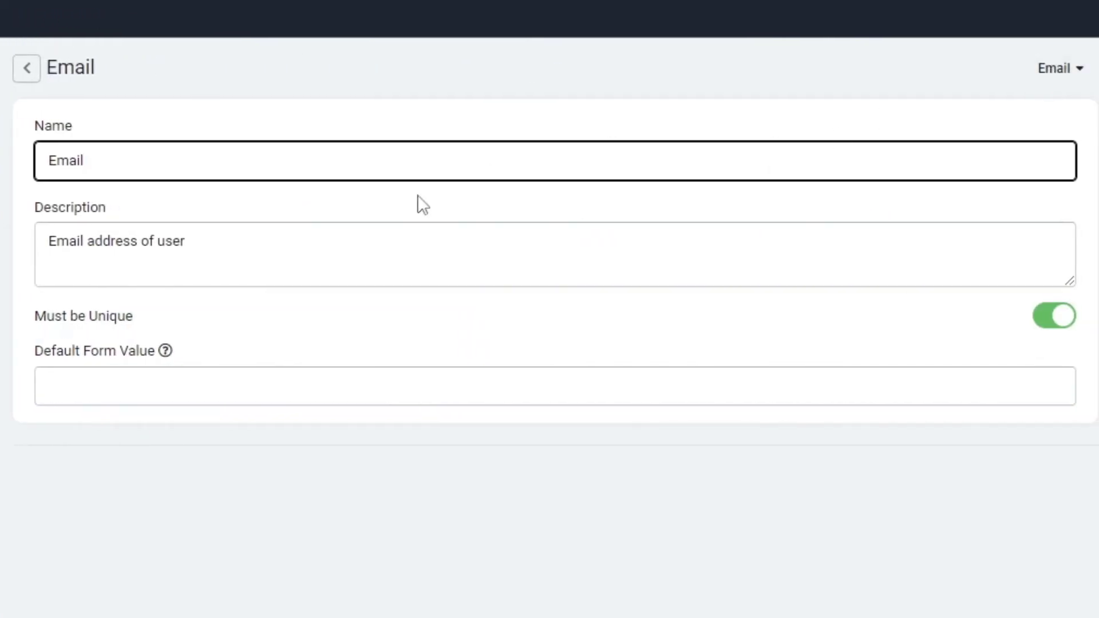
click(287, 562)
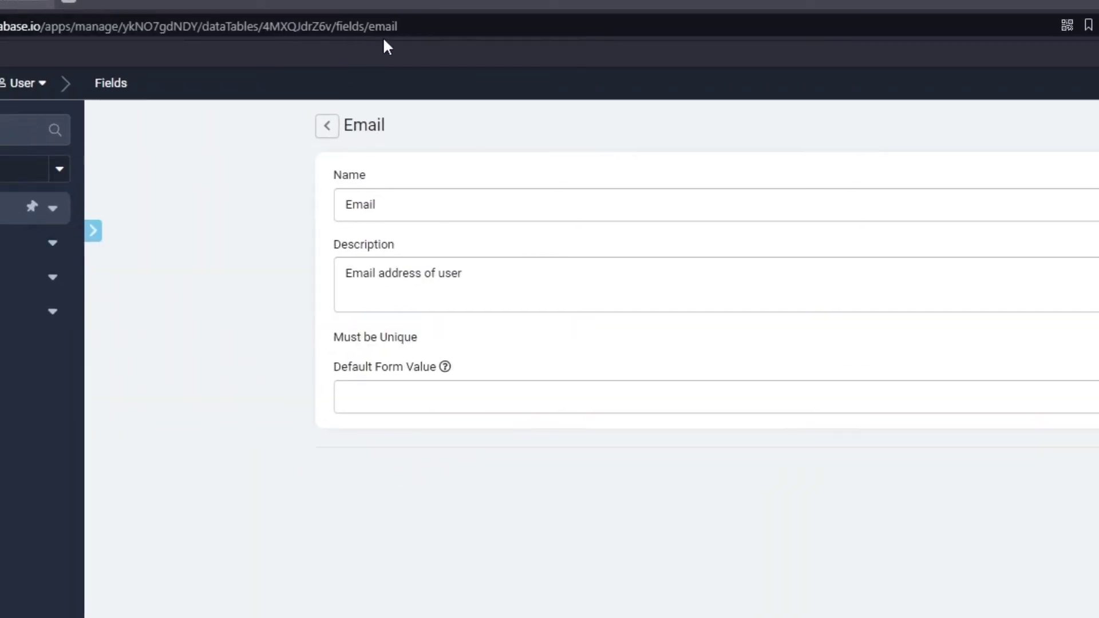
click(383, 29)
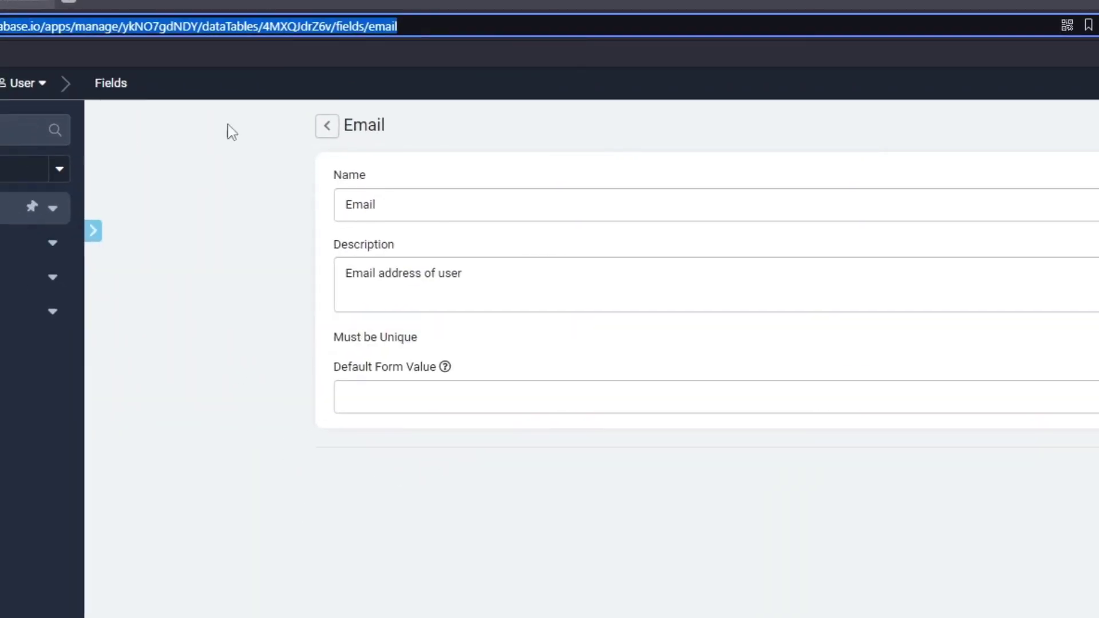
double_click(383, 26)
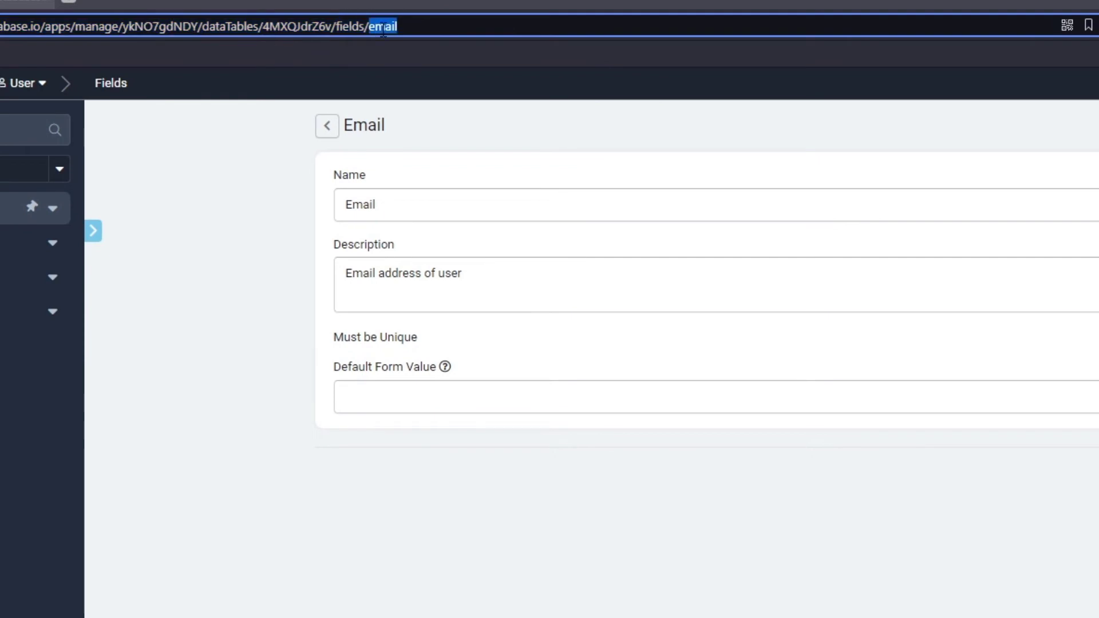
click(573, 377)
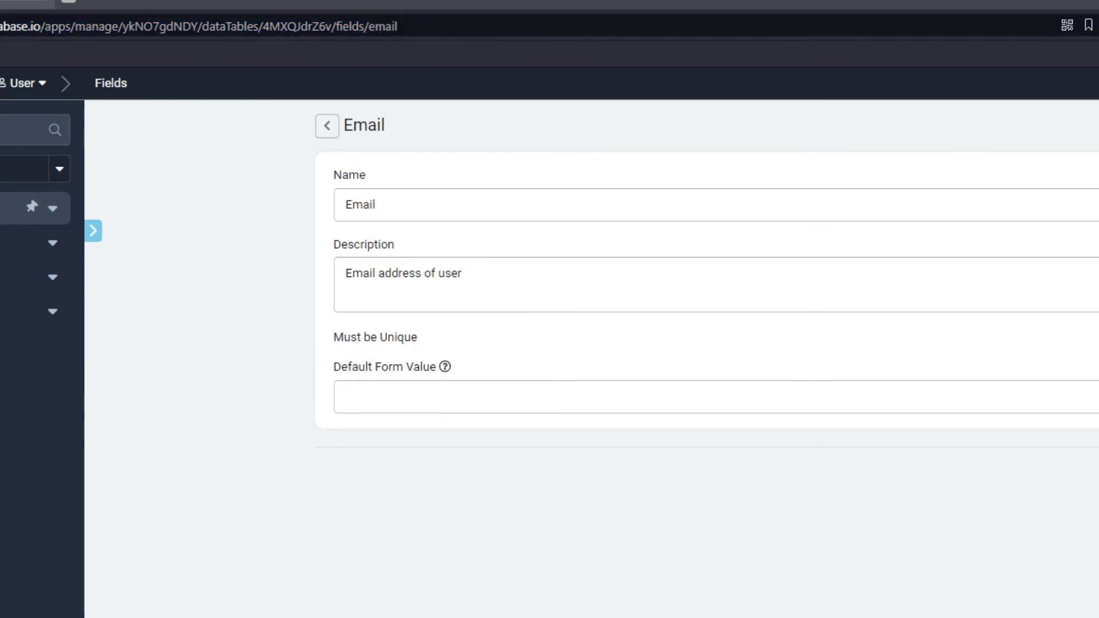
click(328, 131)
click(482, 534)
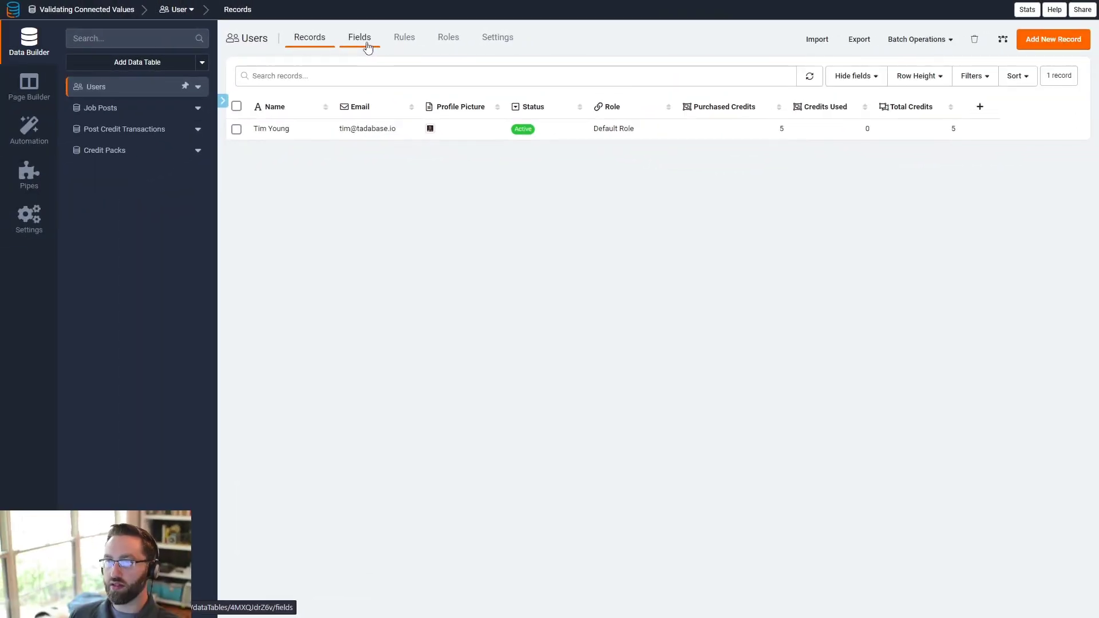
- Enable Show Field Slug in the Users field list to display slugs like field_76
click(367, 48)
click(1077, 66)
click(1077, 92)
mouse_move(571, 194)
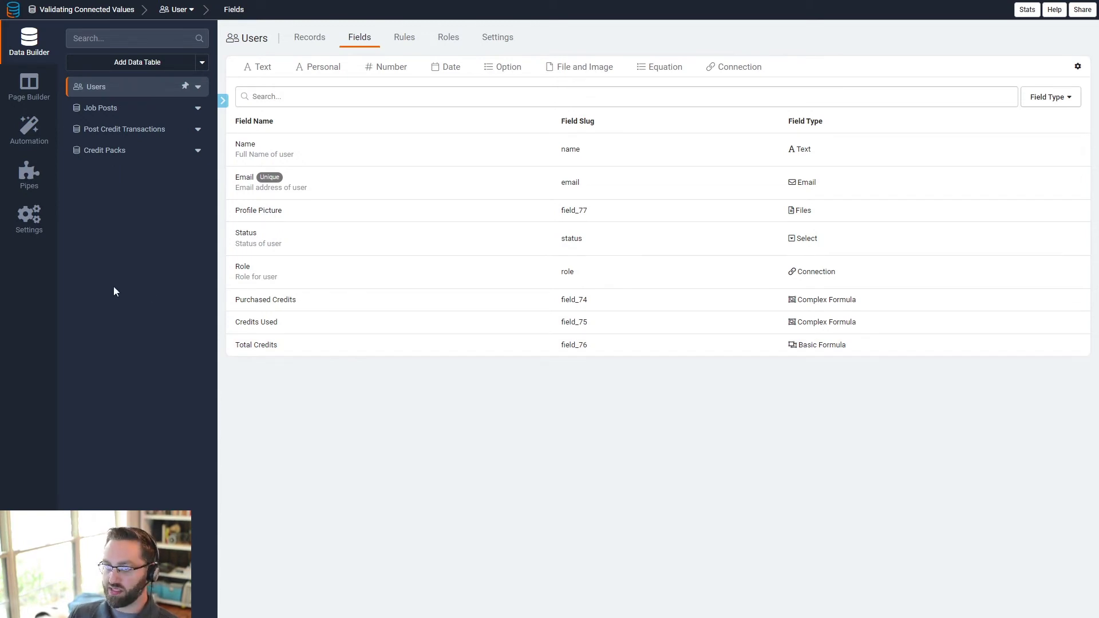
- Search pipes for 'tada' and install the Tadabase Rest API (Updated) pipe
click(30, 189)
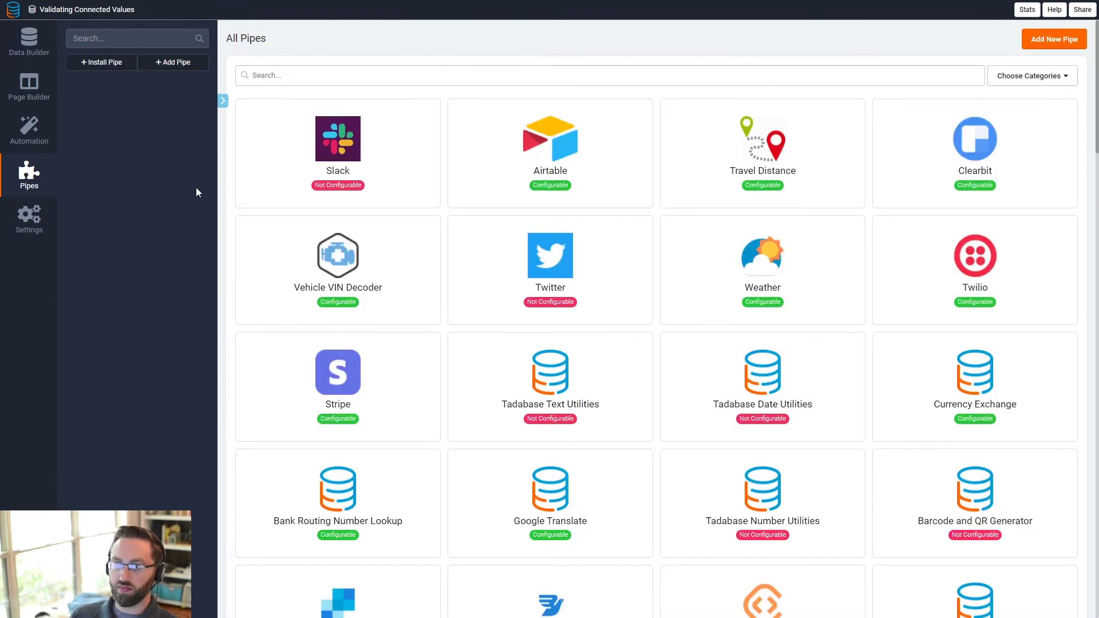
click(273, 76)
text(tada)
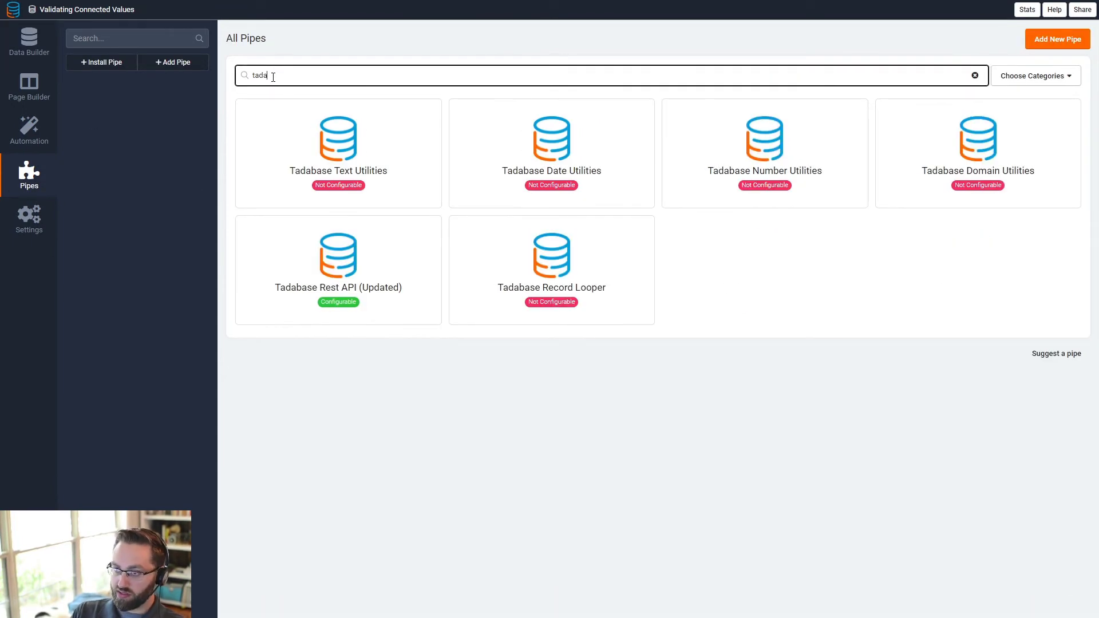
click(321, 243)
click(450, 137)
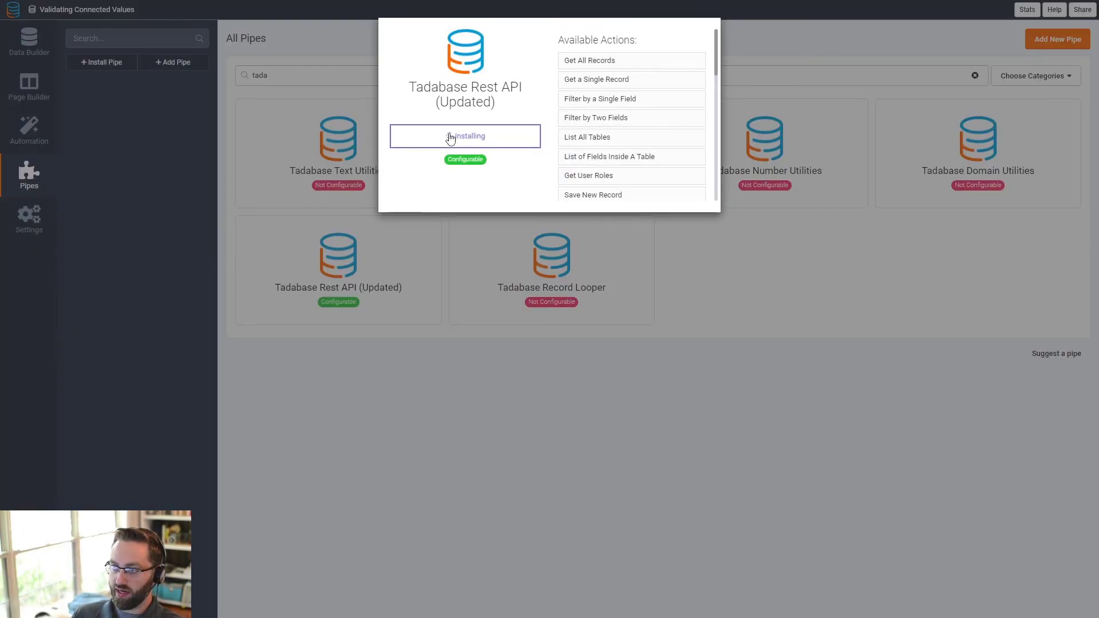
click(127, 165)
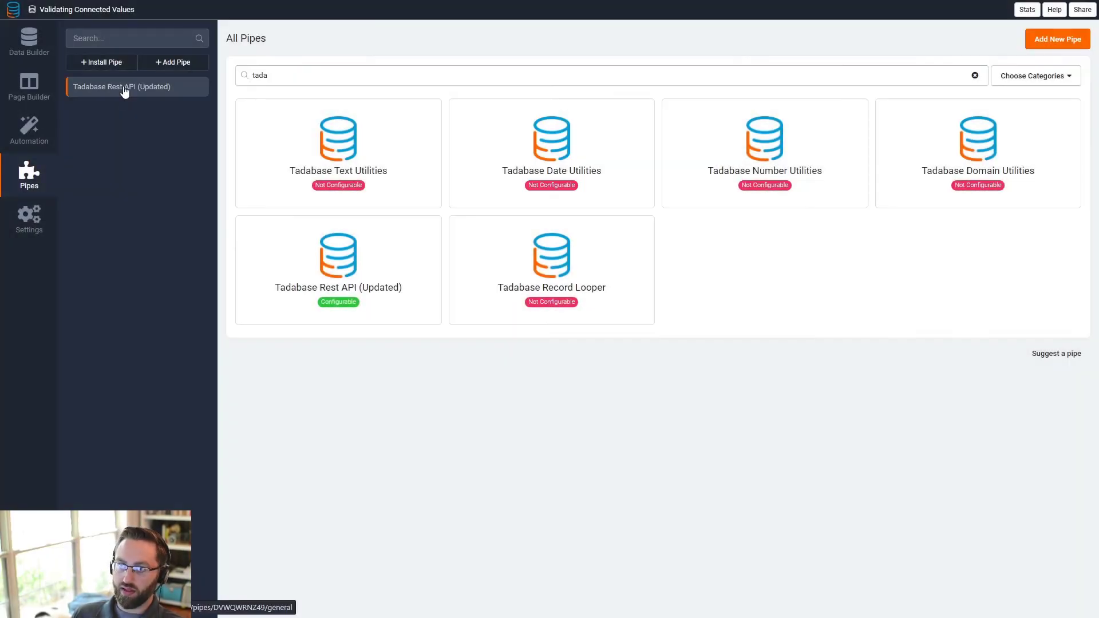
- Paste the App ID, App Key and App Secret as global parameter defaults and save
click(187, 88)
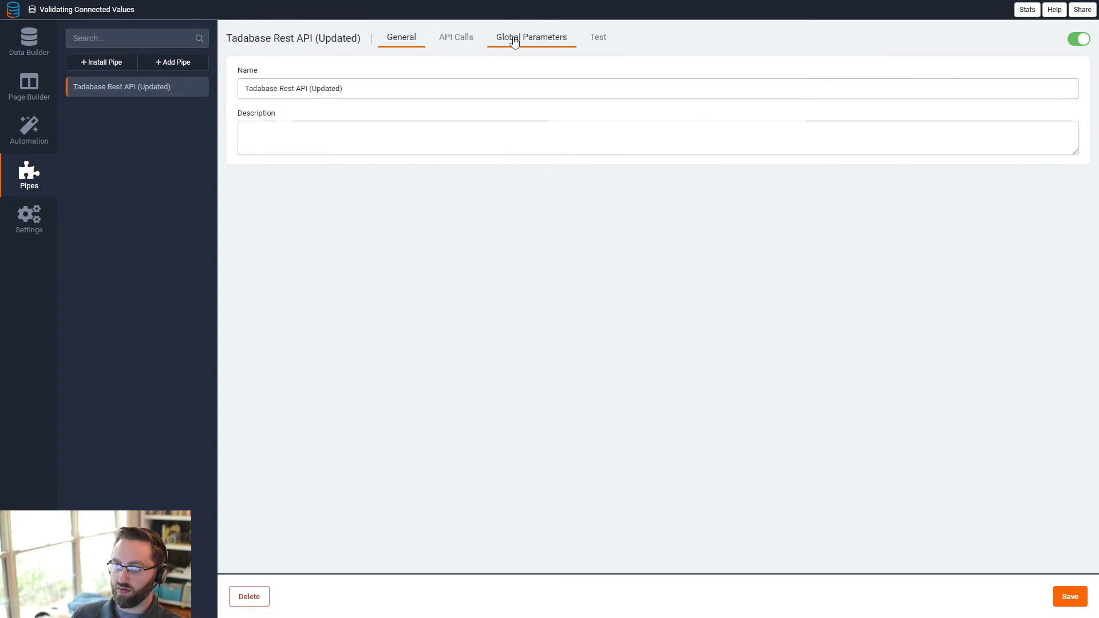
click(514, 39)
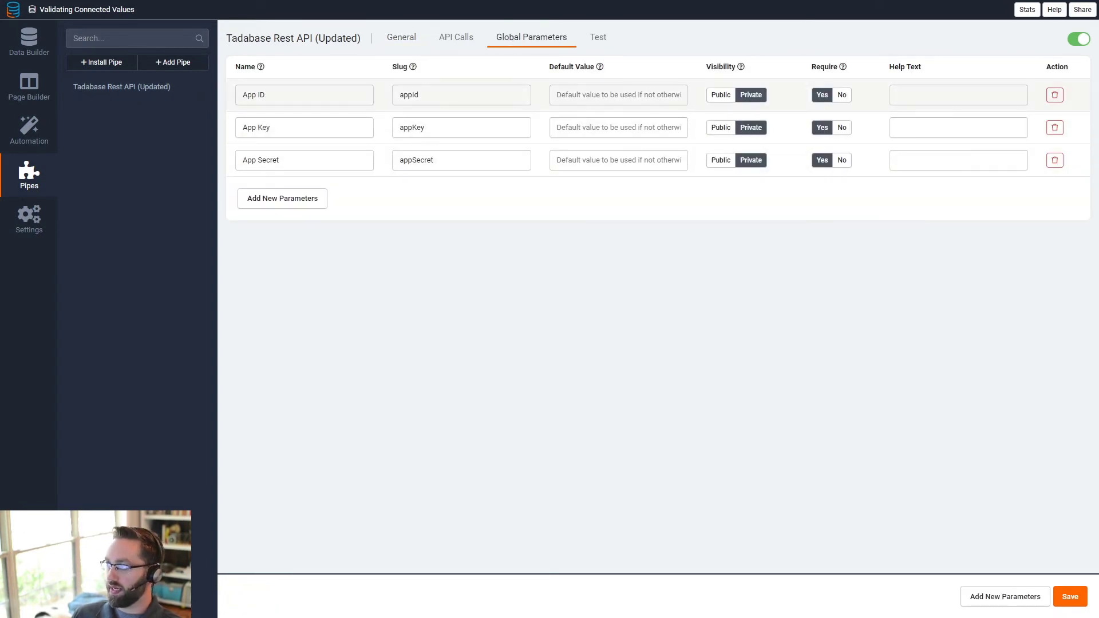
click(601, 97)
text(ykNO7gdNDY)
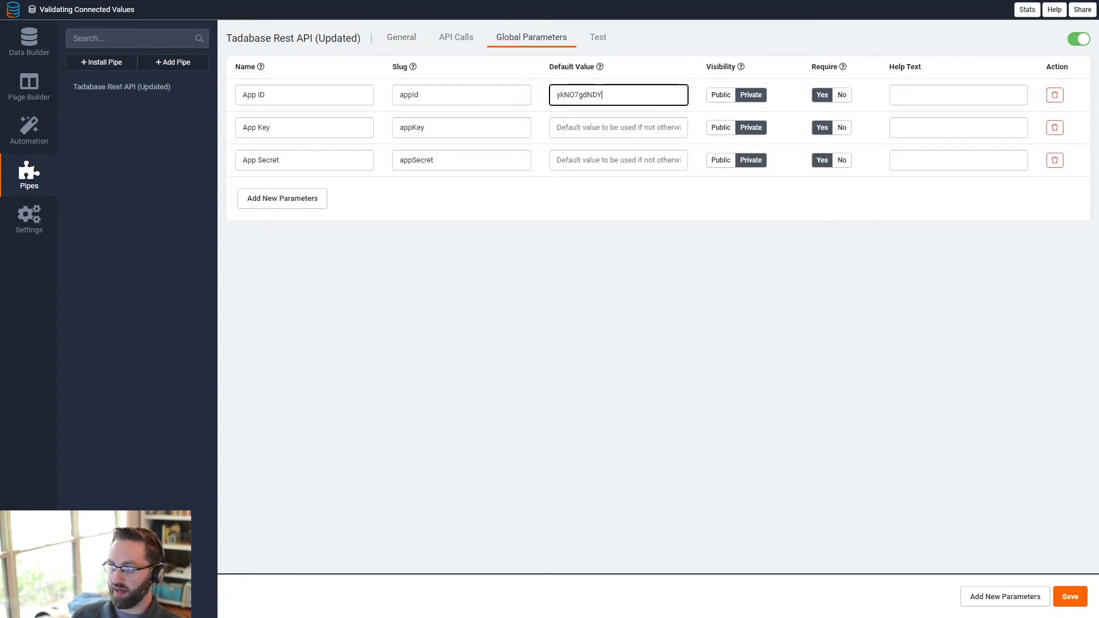
click(603, 129)
key(ctrl+v)
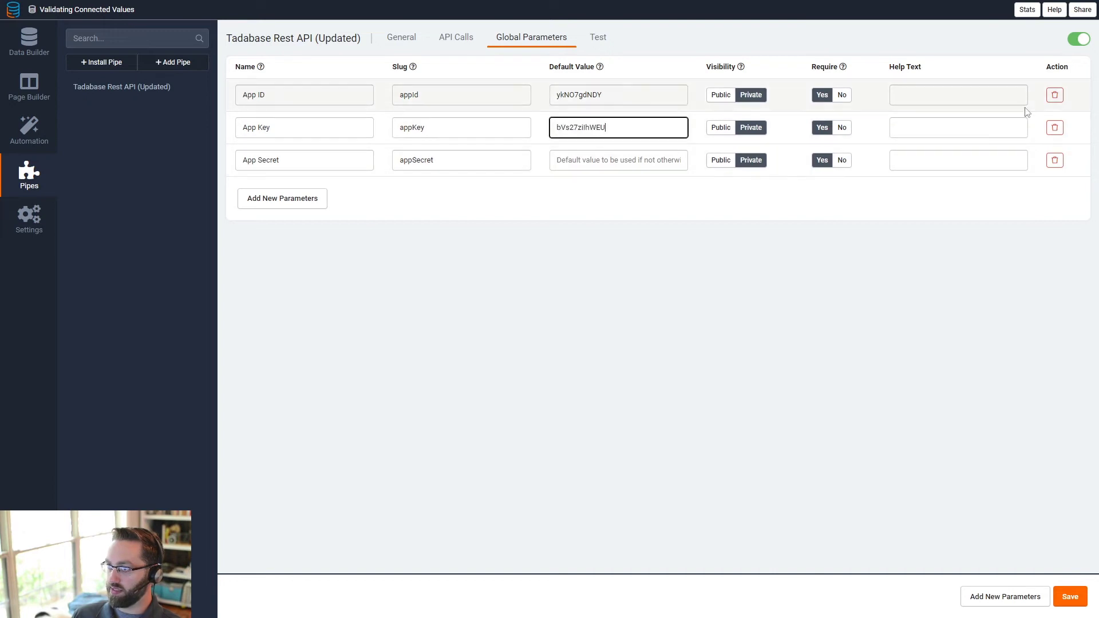
click(633, 162)
key(ctrl+v)
click(1067, 602)
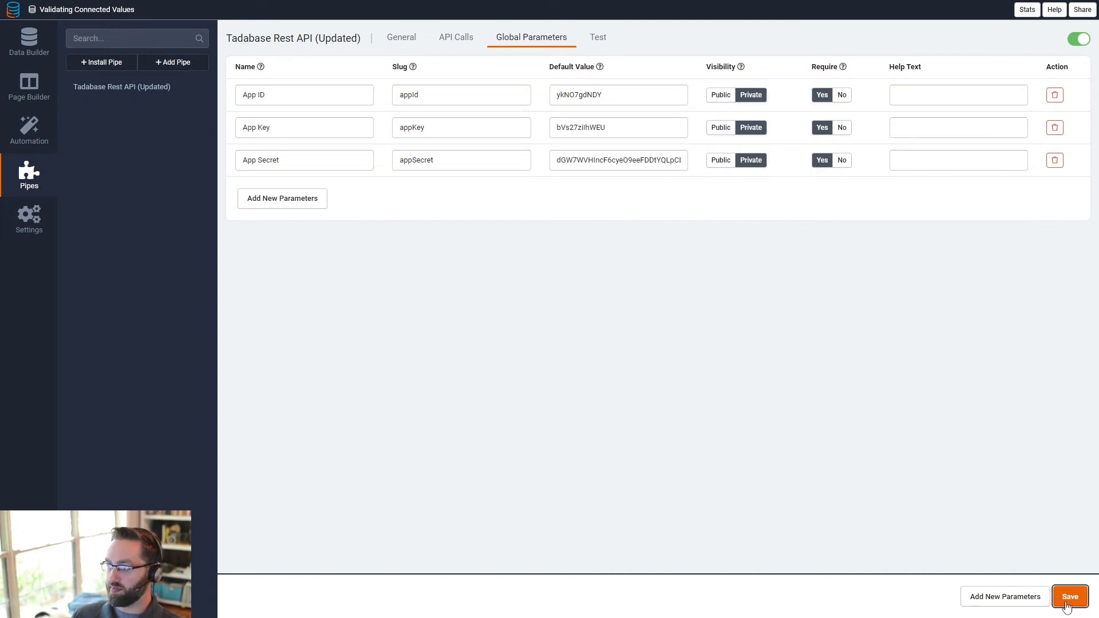
- Expand the Filter by a Single Field call in the pipe's API Calls list
click(440, 41)
scroll(319, 294, down, 5)
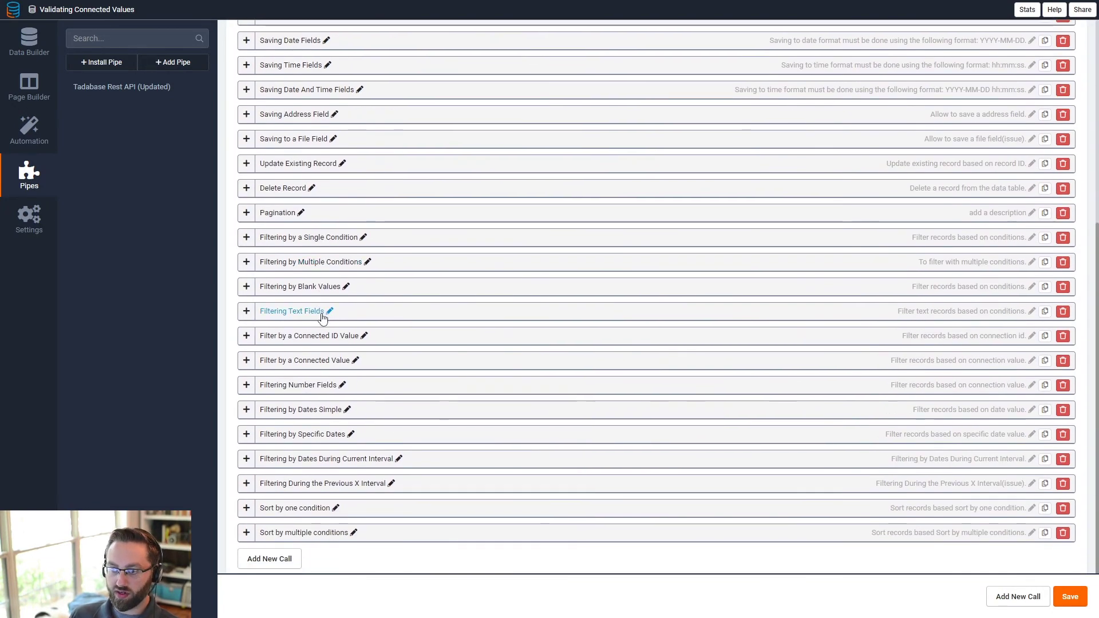
scroll(307, 315, up, 5)
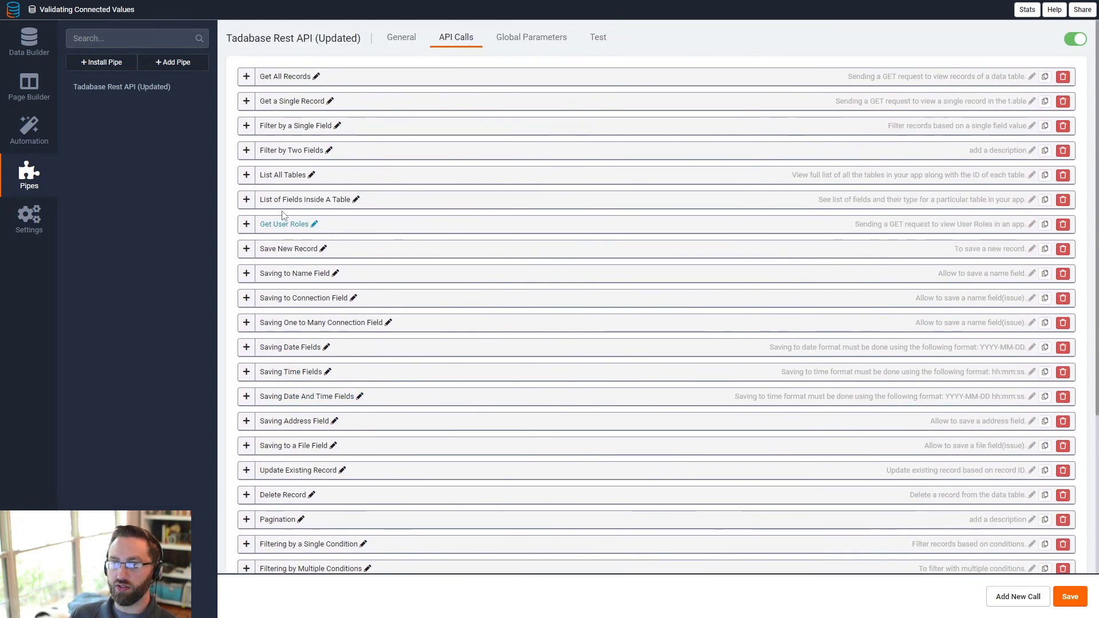
click(247, 126)
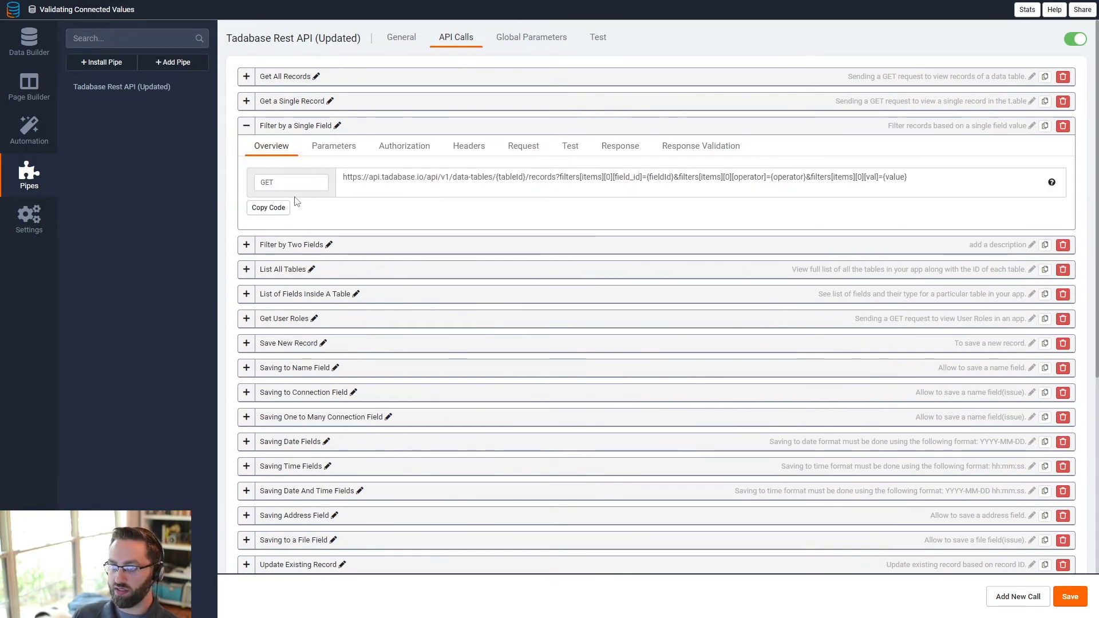
- Confirm the GET method and tableId/fieldId URL placeholders, then view the call's parameters
click(279, 184)
click(367, 182)
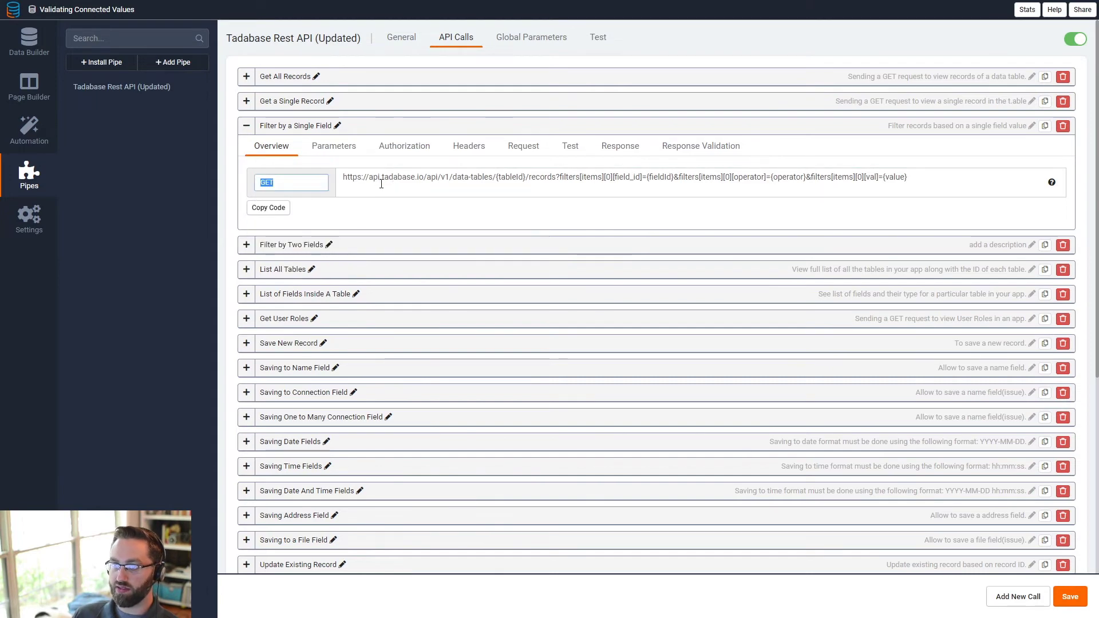
double_click(519, 179)
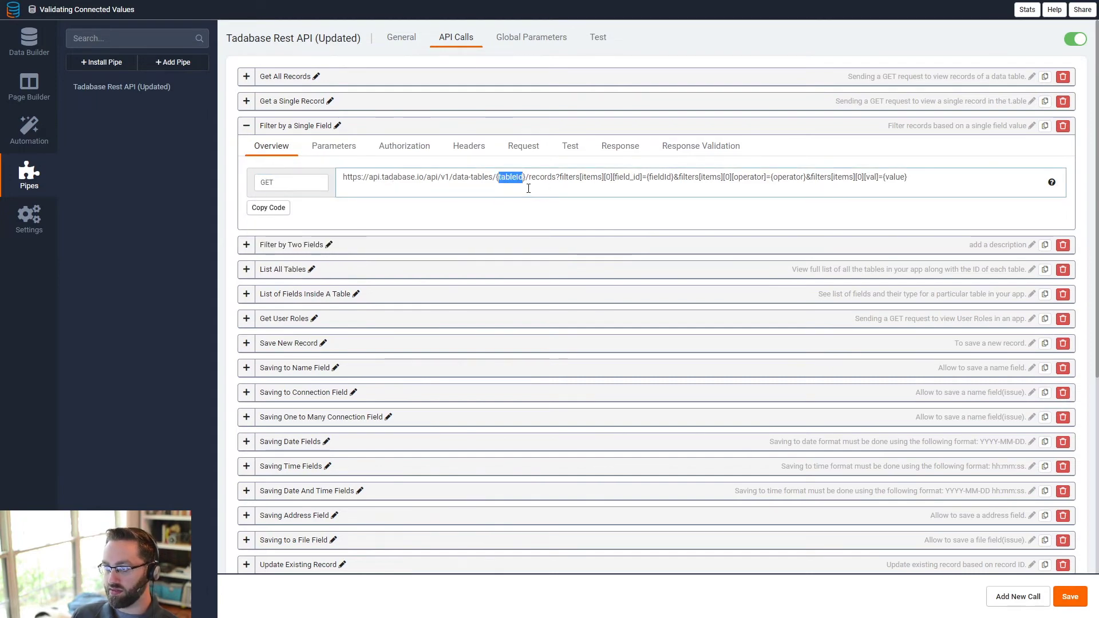
double_click(661, 178)
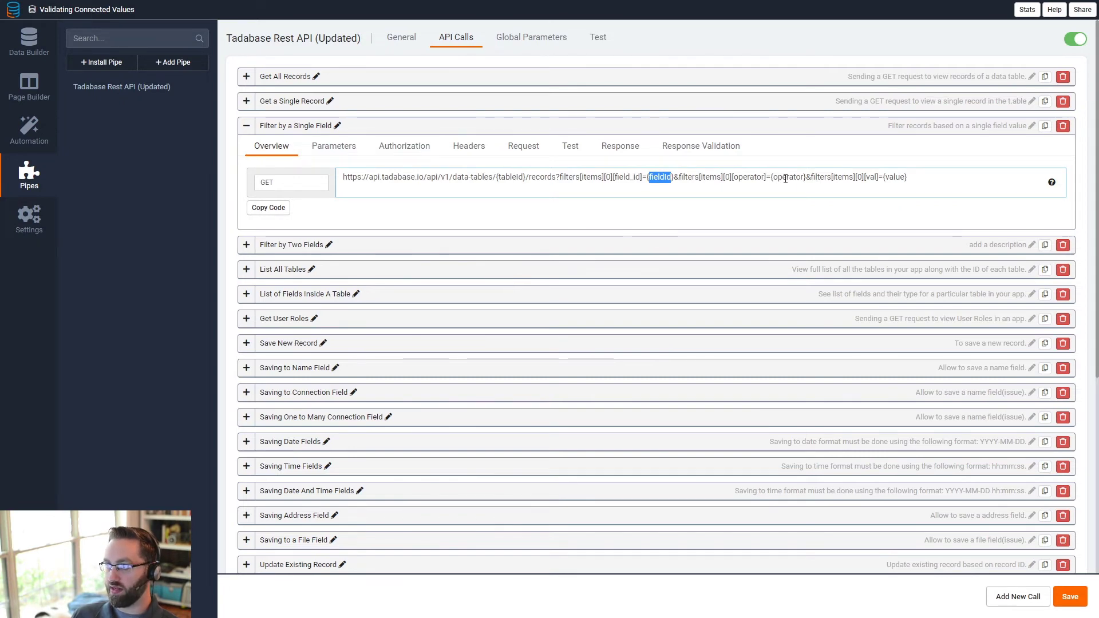
click(354, 152)
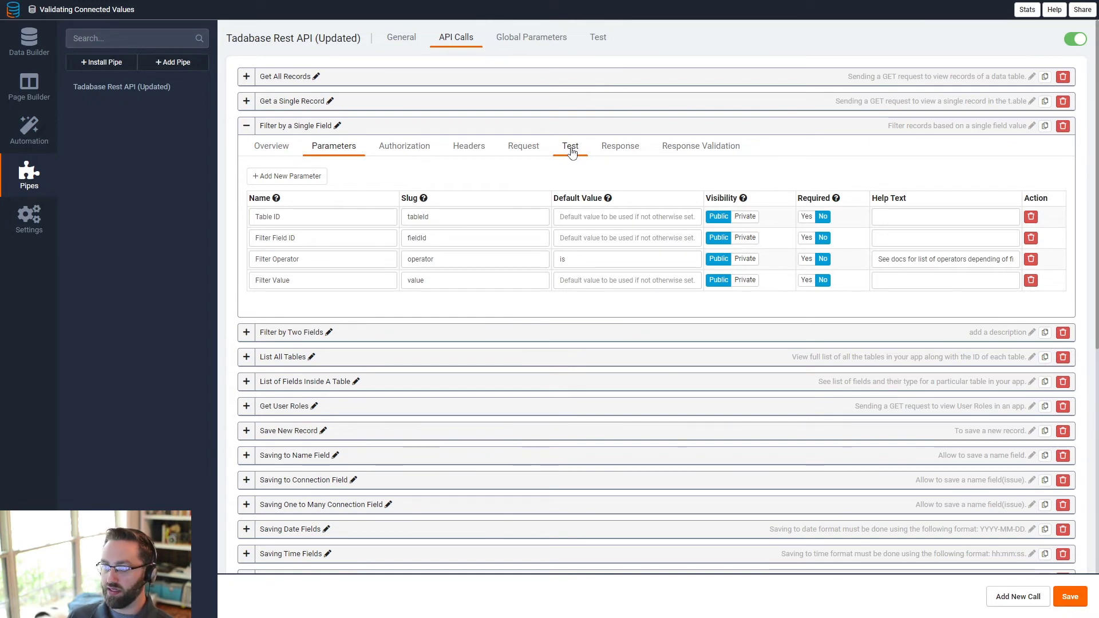
- Test the call with the Users table ID and the user's e-mail as Filter Value
click(571, 150)
click(435, 257)
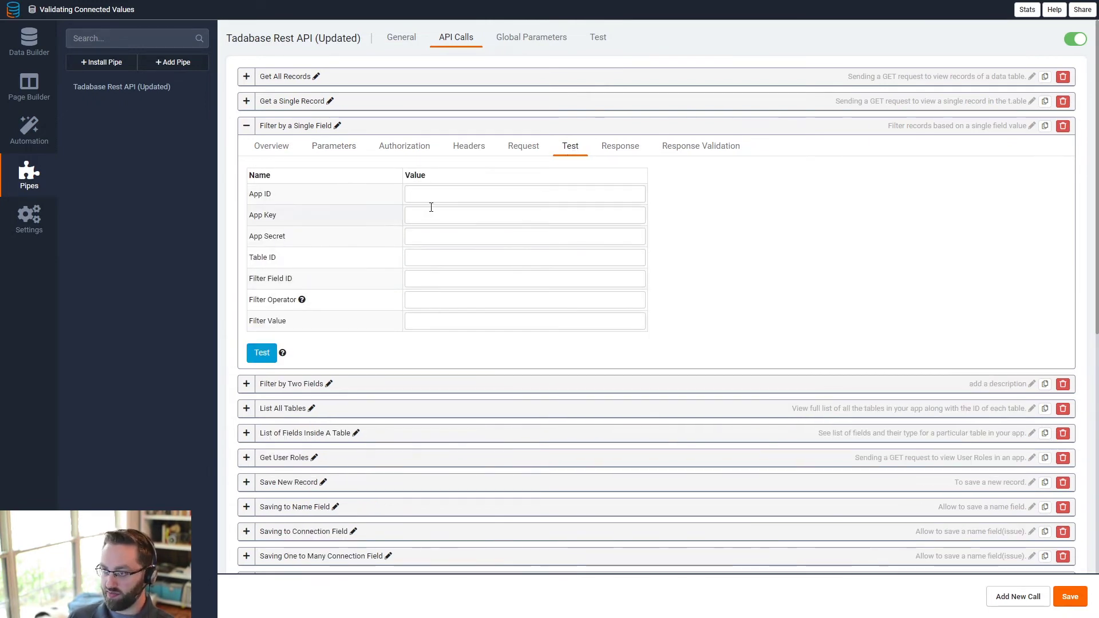
text(4MXQJdrZ6v)
click(422, 280)
key(Tab)
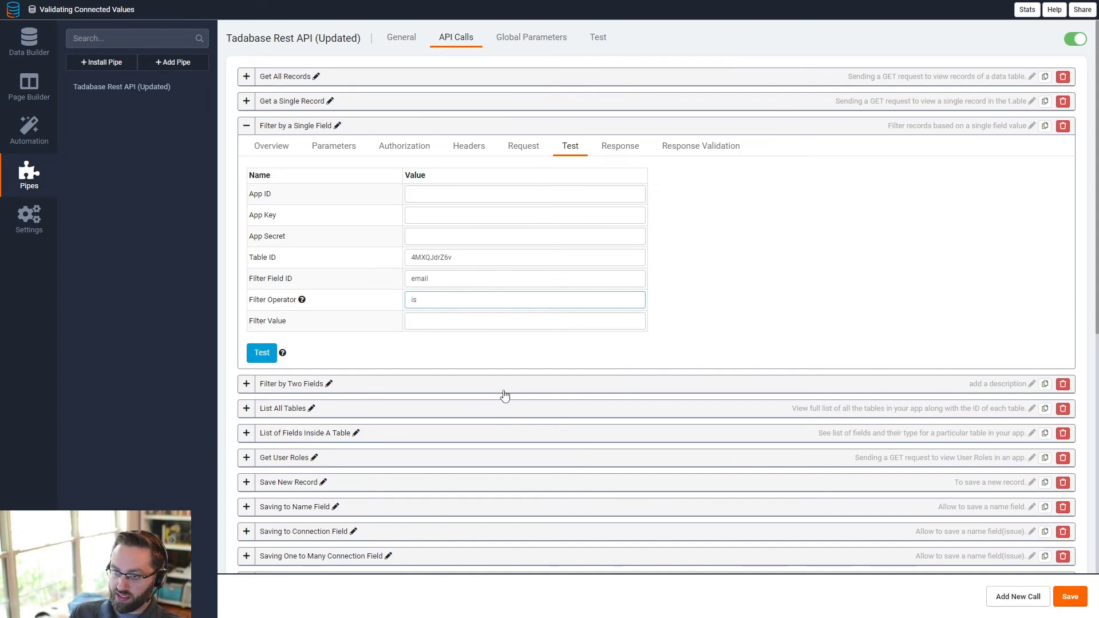
click(450, 324)
click(259, 353)
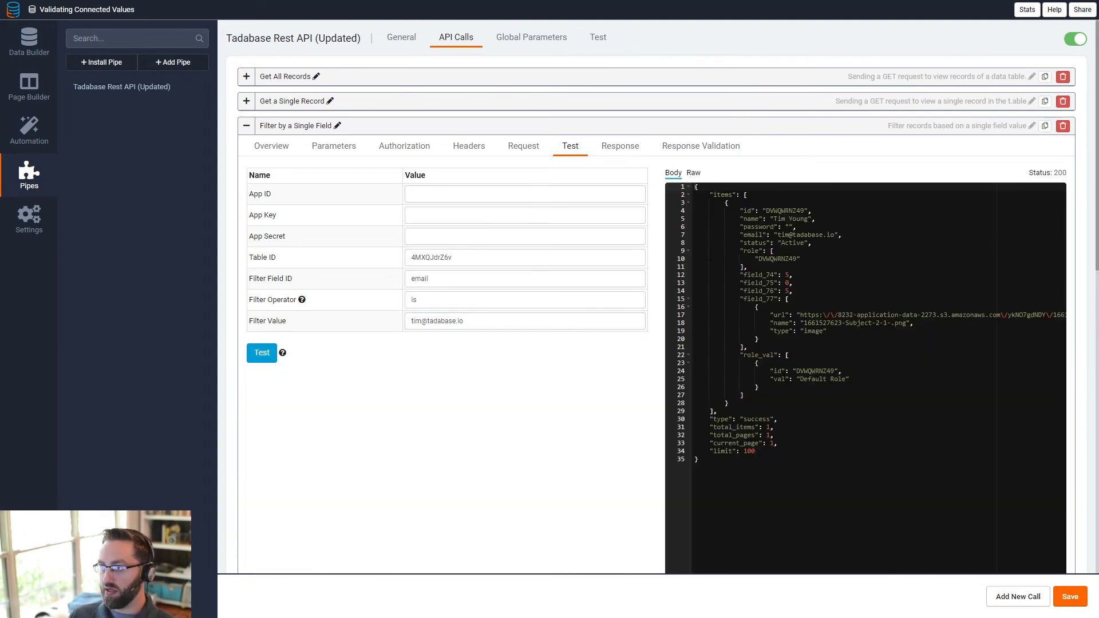
- Check the returned user record's field_76 total credits, then view the response field mappings
drag(744, 211, 825, 408)
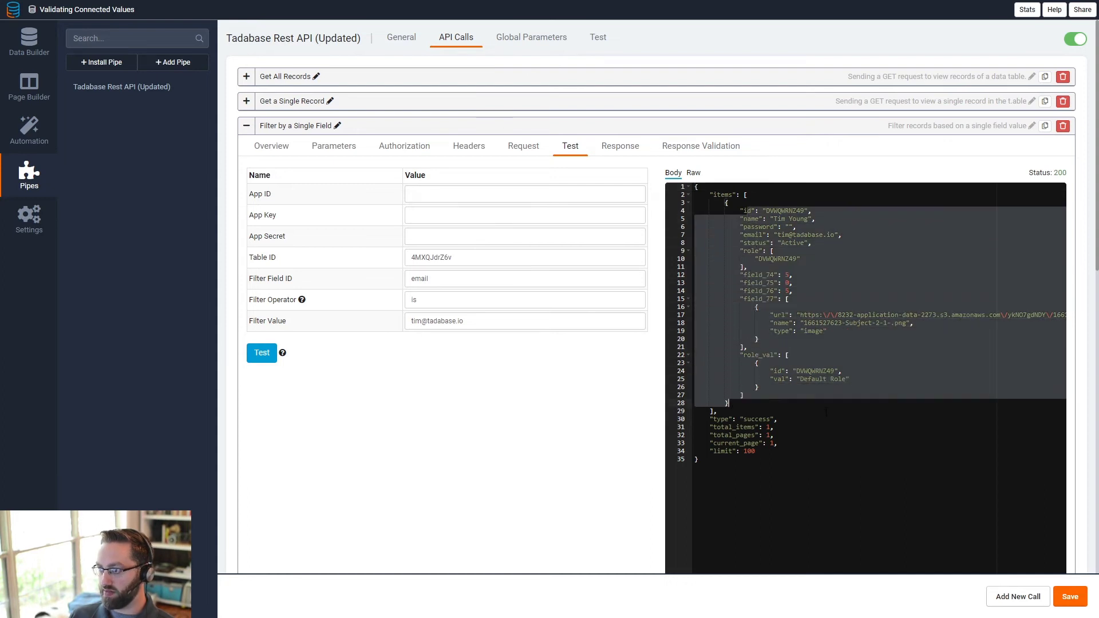
click(825, 412)
drag(742, 291, 785, 291)
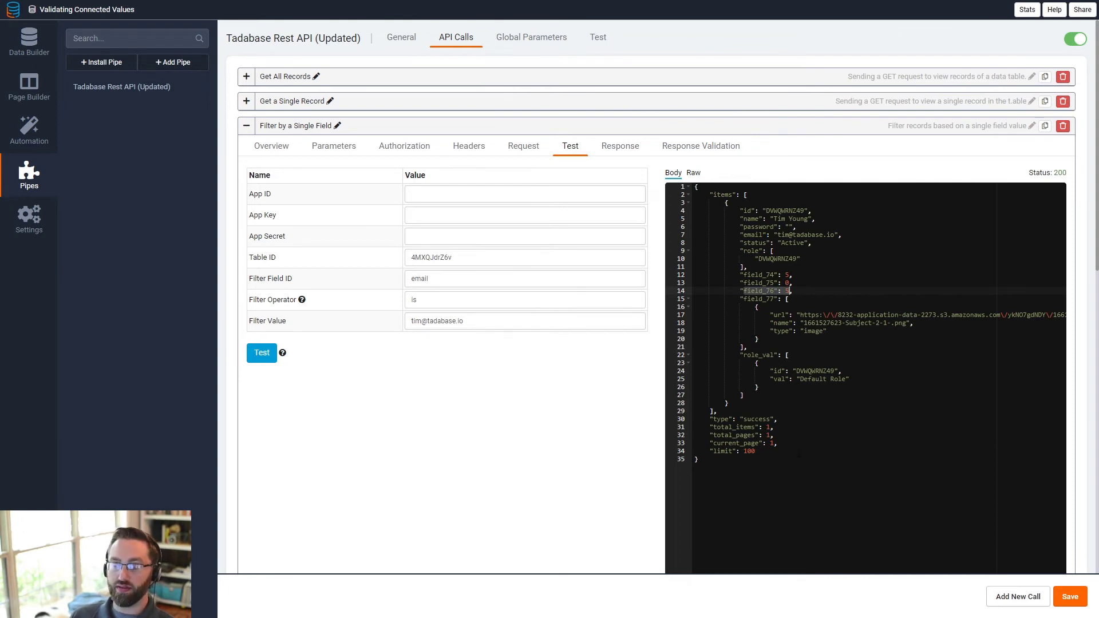
click(620, 147)
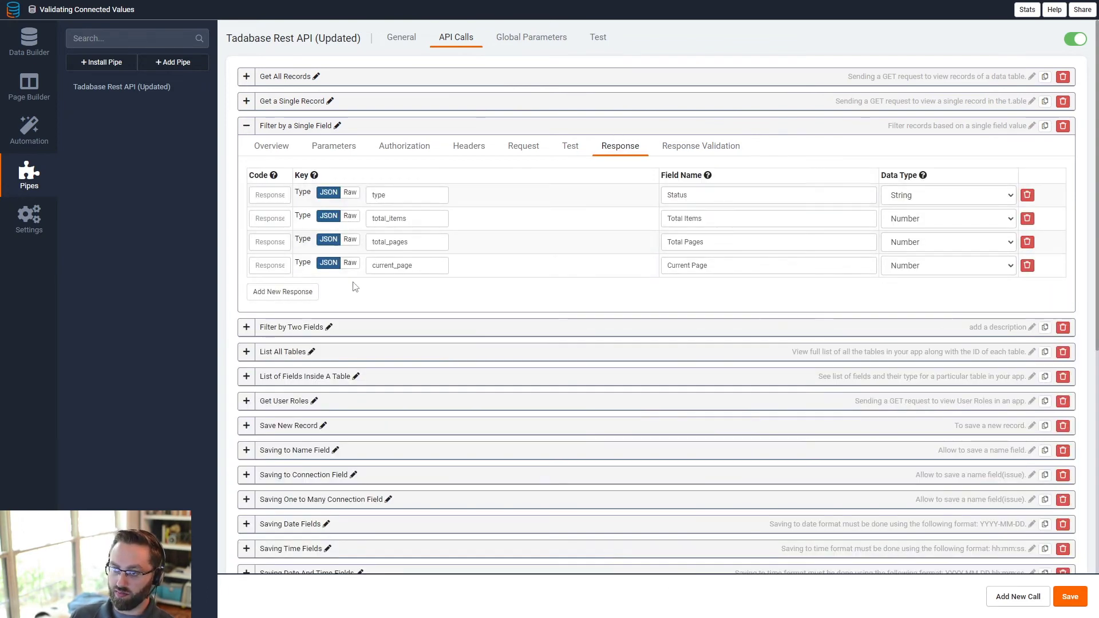
- Add a new response row named Total Credits with the Number data type
click(282, 291)
click(709, 293)
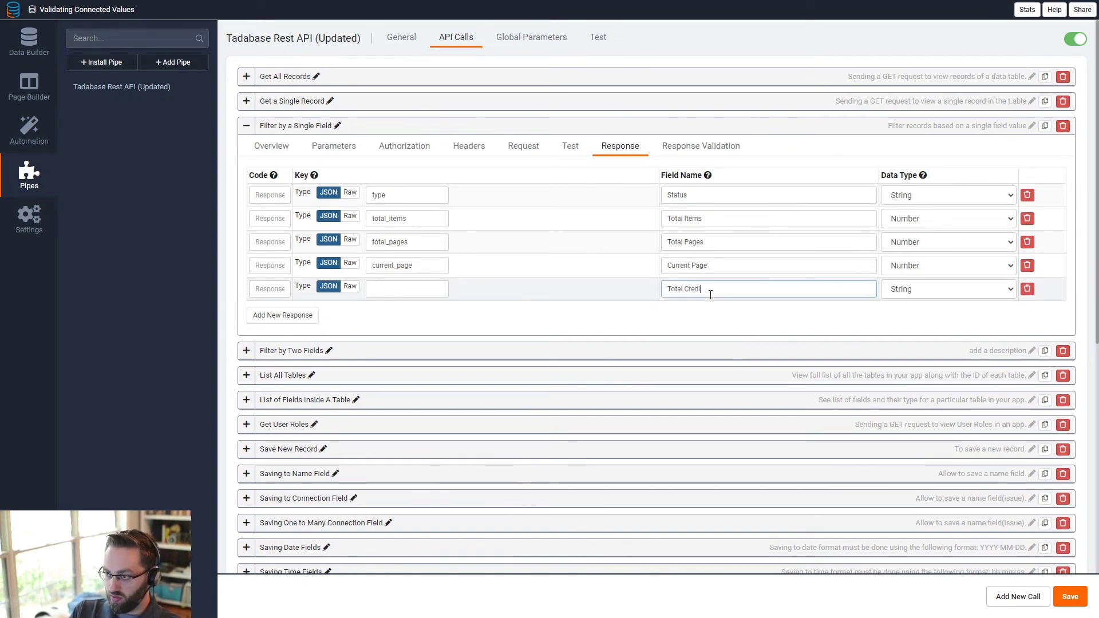
click(925, 290)
click(919, 314)
- Inspect the items array in the Test JSON to work out the first record's key path
click(402, 290)
click(570, 146)
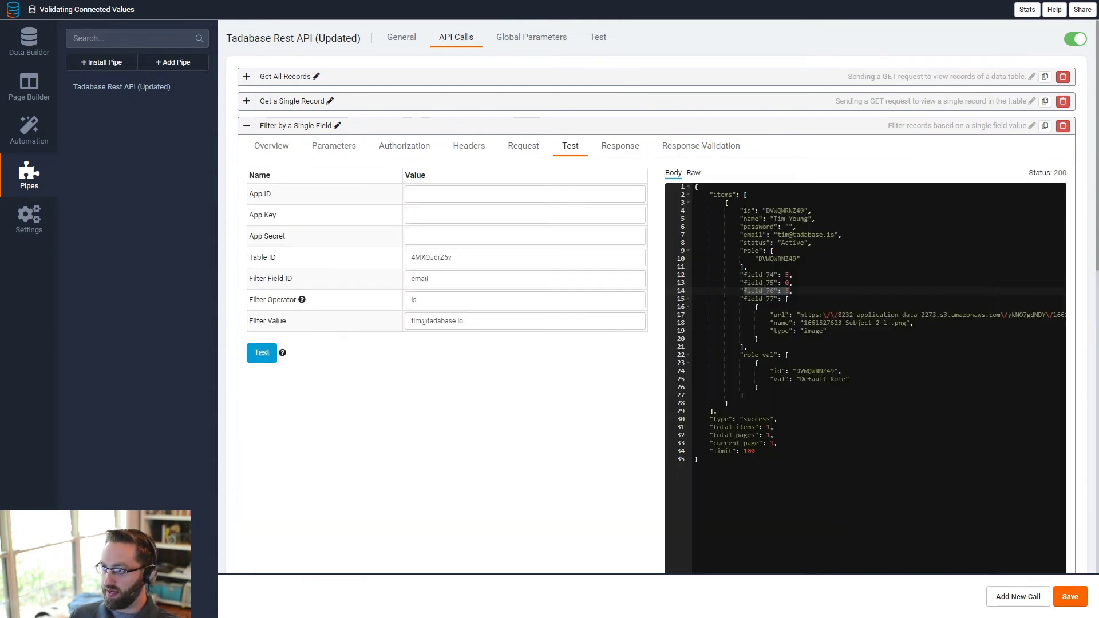
drag(784, 393, 783, 433)
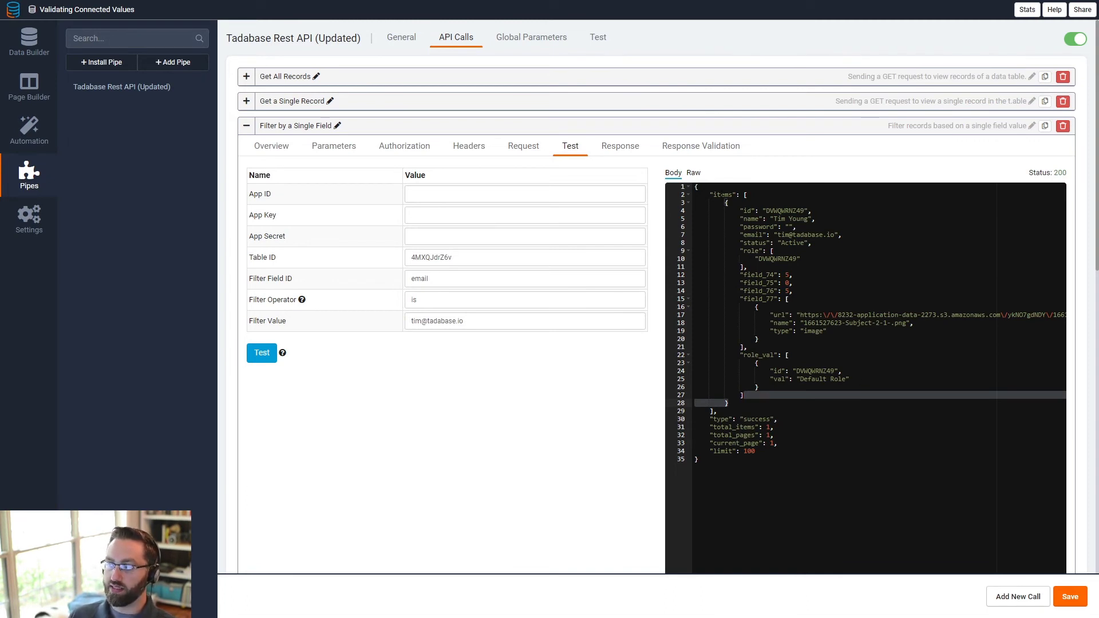
double_click(722, 196)
drag(742, 192, 717, 411)
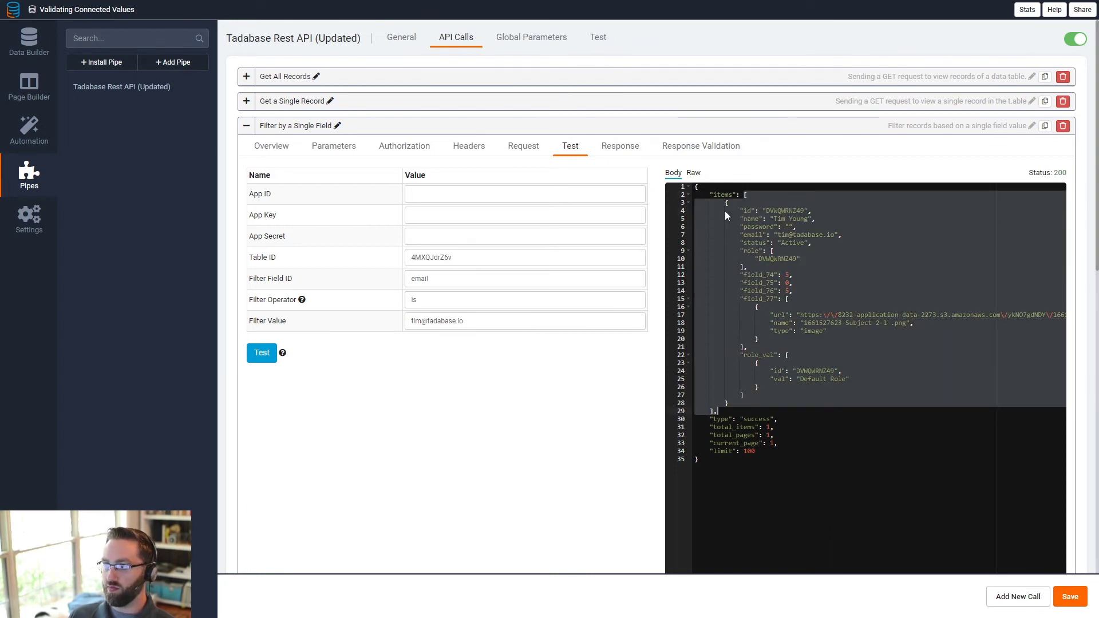
click(620, 146)
click(405, 287)
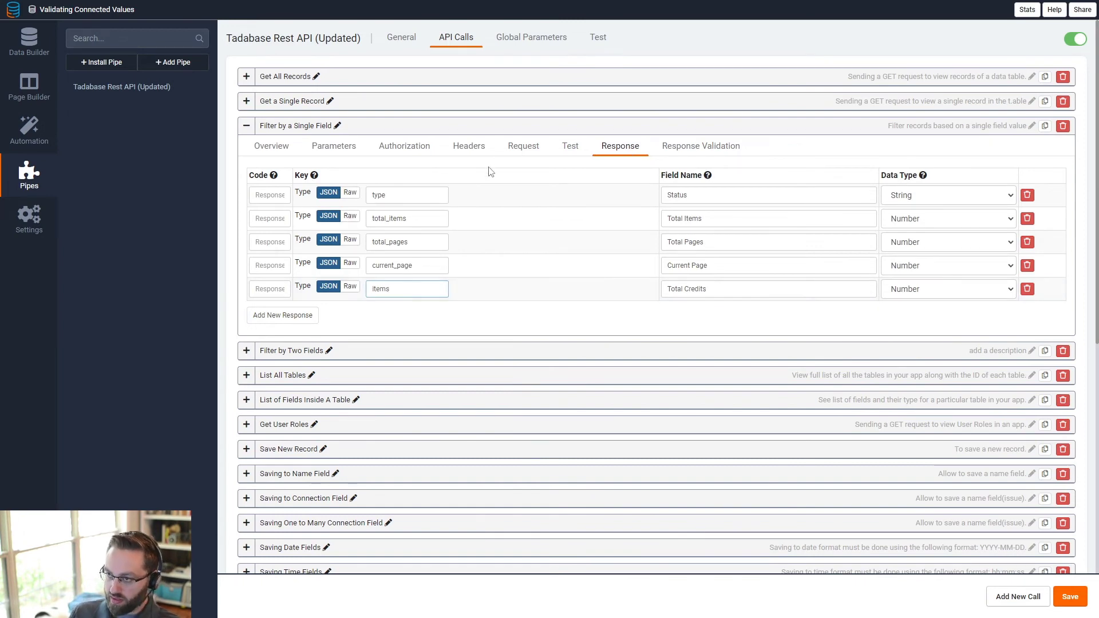
click(570, 146)
drag(744, 194, 769, 408)
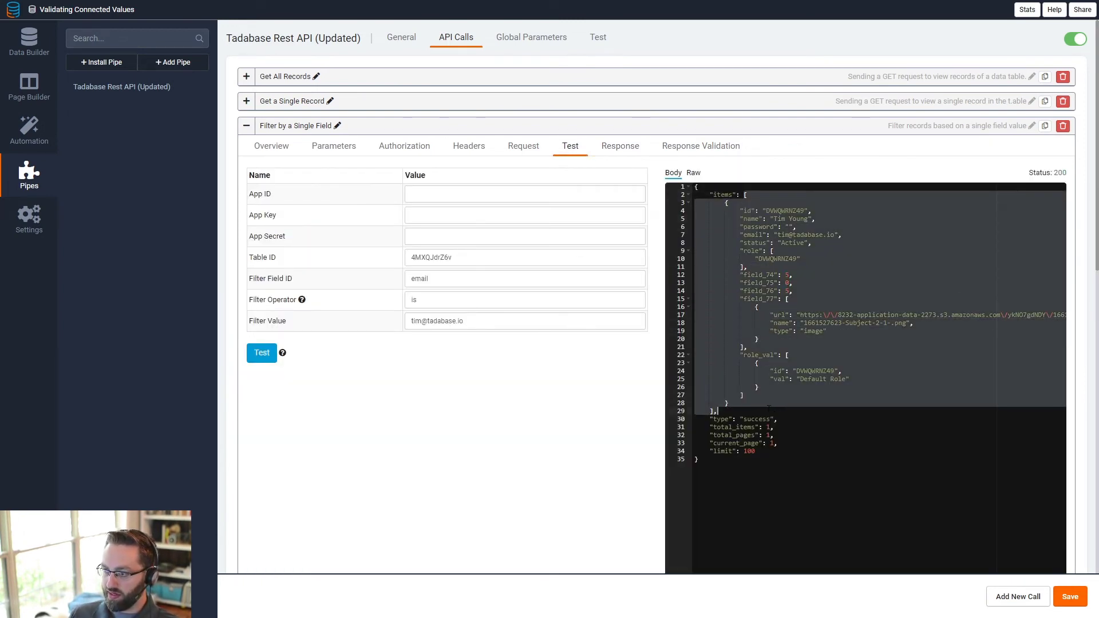
- Copy field_76 from the Test JSON to complete the key items.0.field_76, and save the pipe
click(631, 151)
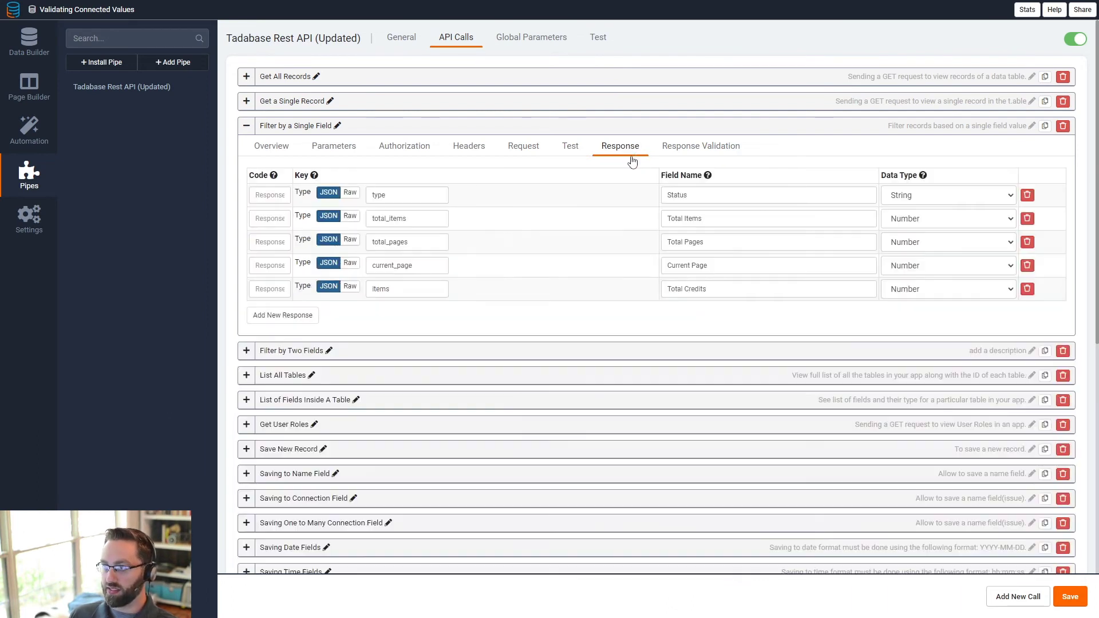
click(430, 289)
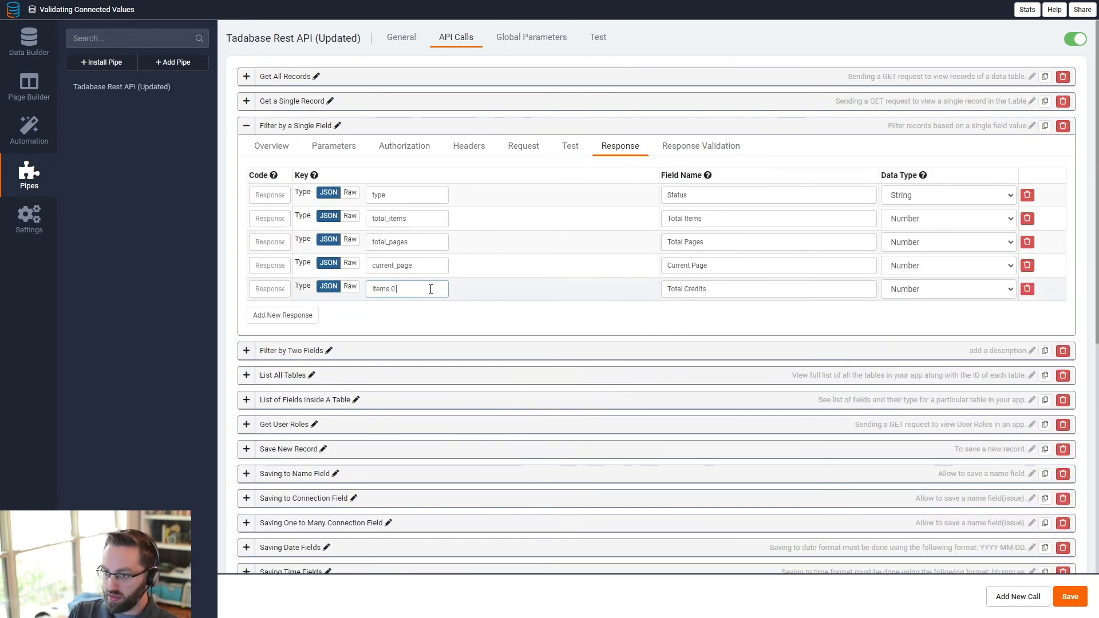
click(570, 147)
click(733, 267)
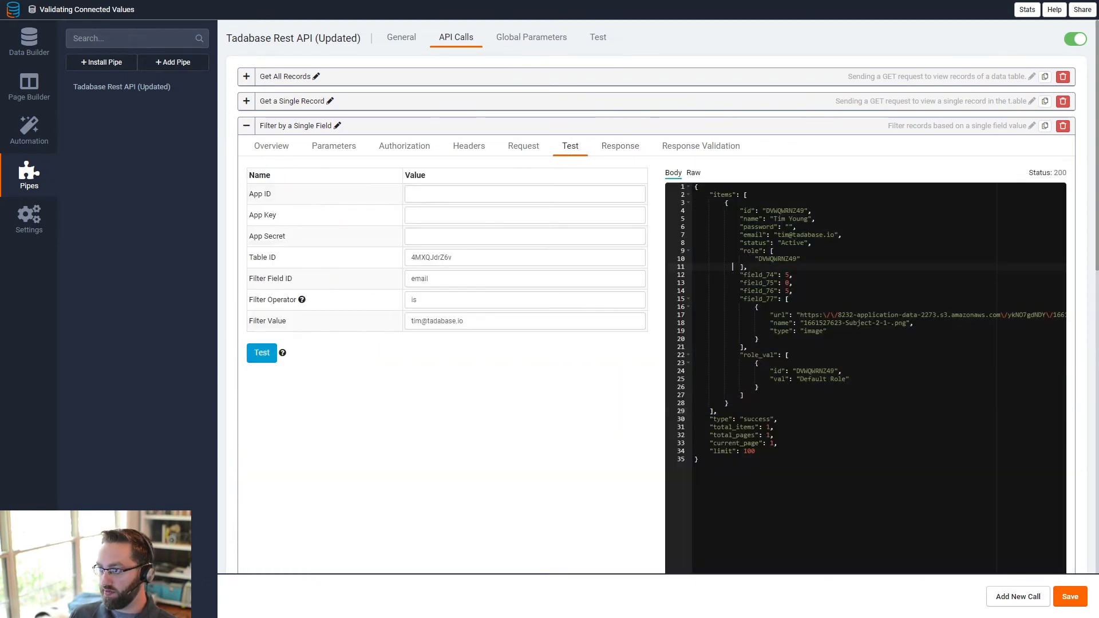
drag(728, 202, 745, 395)
double_click(757, 291)
key(ctrl+c)
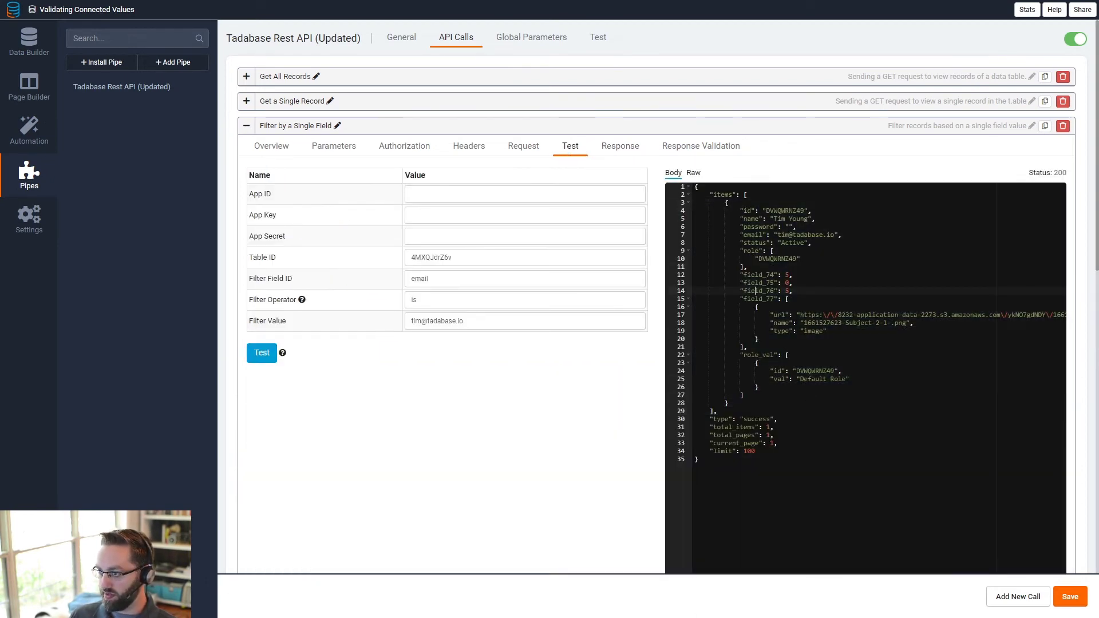
click(613, 148)
click(415, 289)
key(ctrl+v)
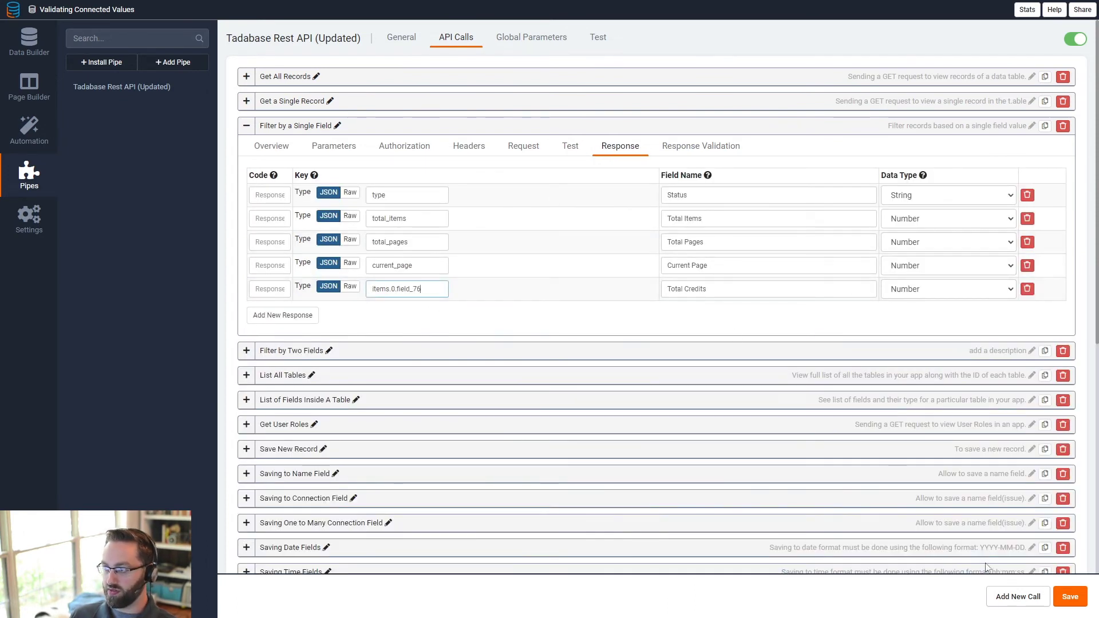
click(1068, 597)
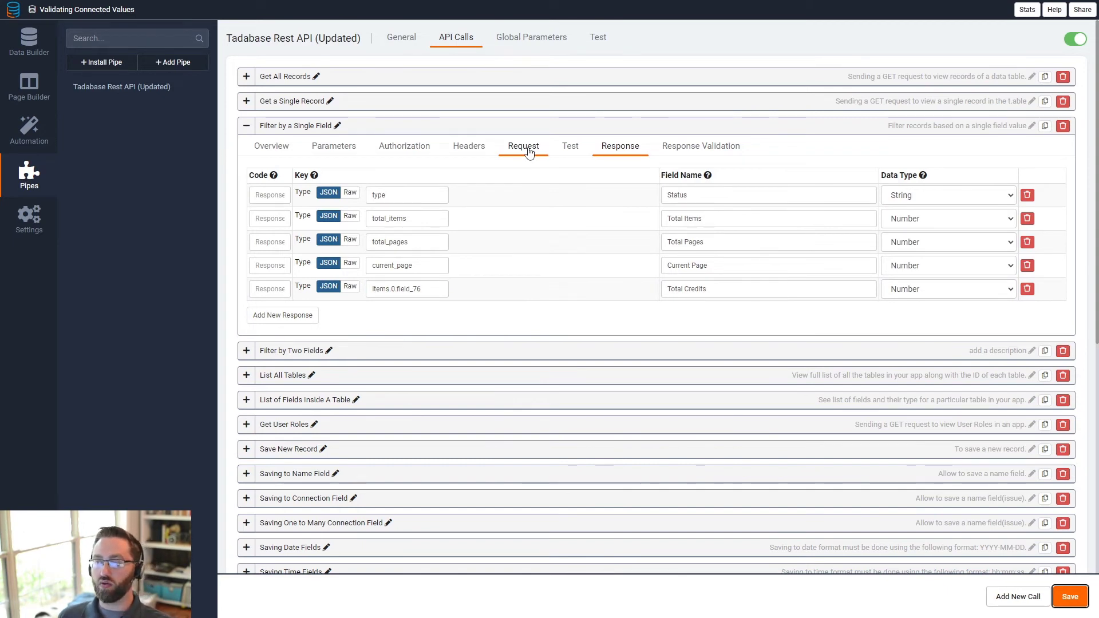
- Confirm field_76 holds the credit value 5 in the Test JSON and save the pipe again
click(571, 150)
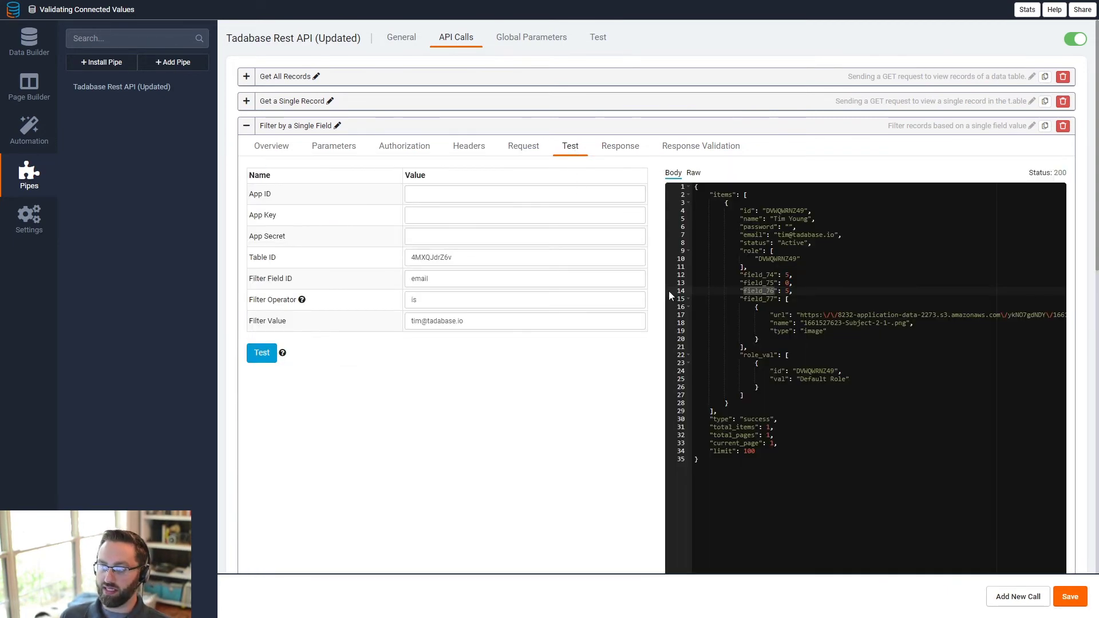
double_click(718, 195)
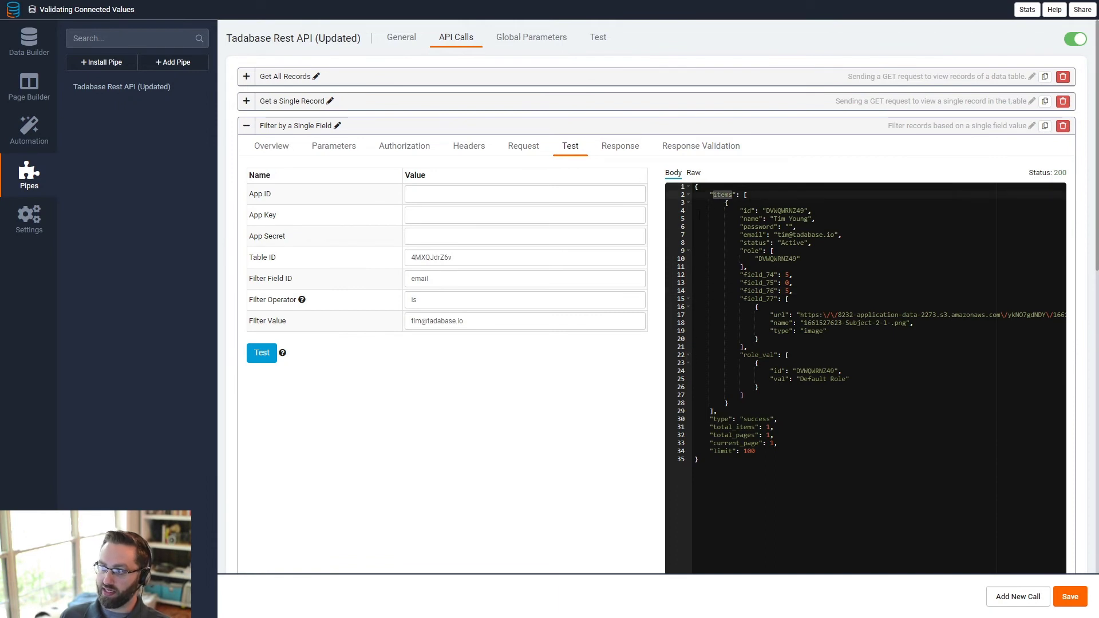
drag(746, 195, 747, 387)
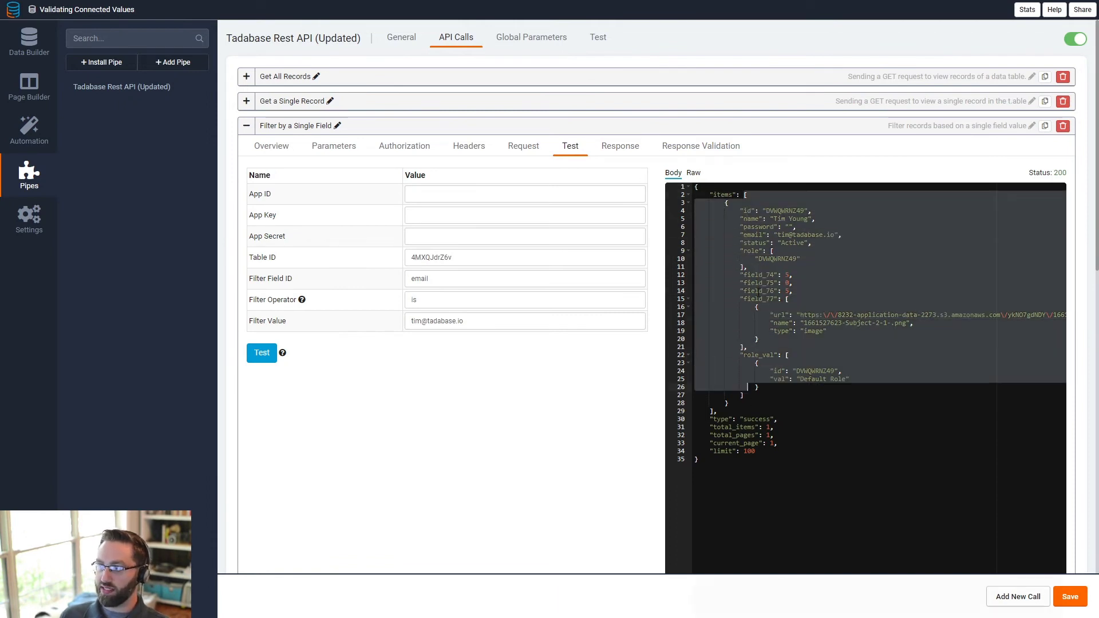
click(758, 284)
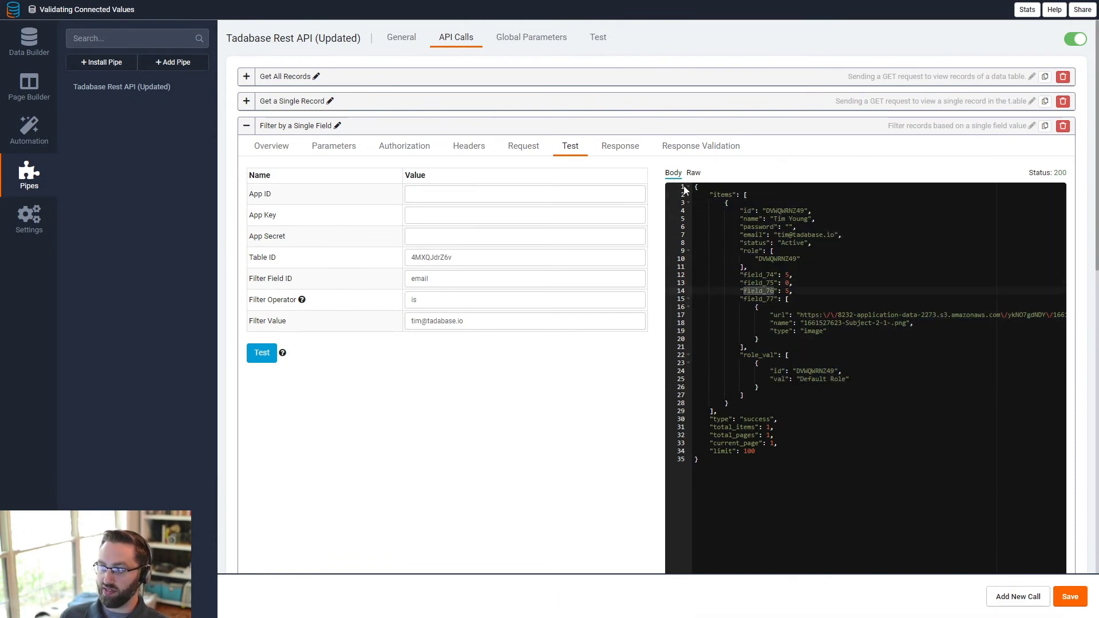
double_click(787, 291)
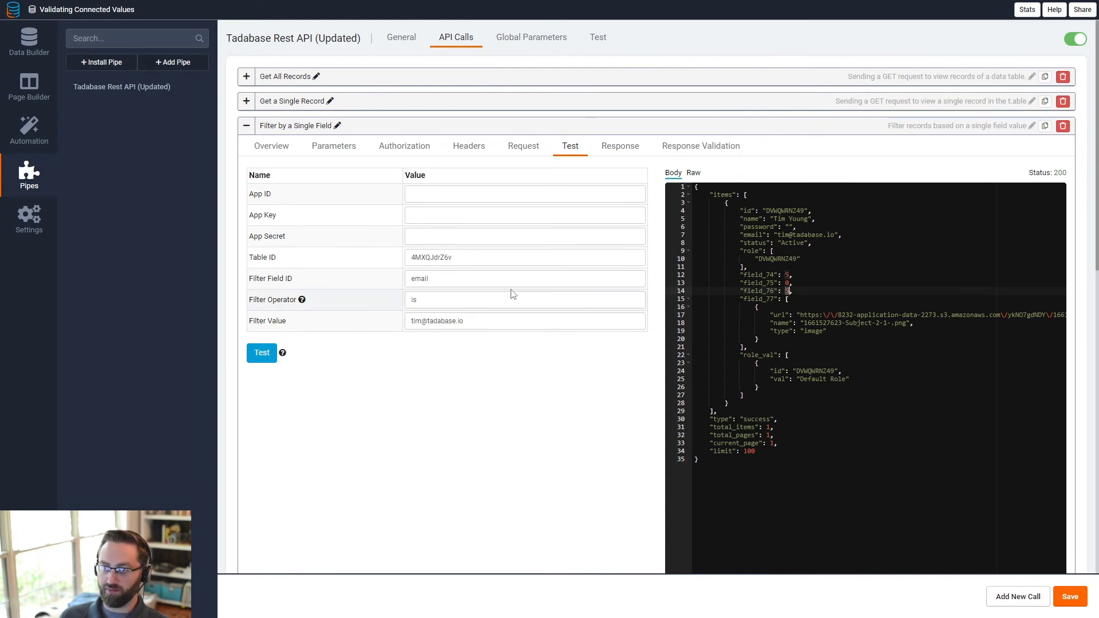
click(1064, 604)
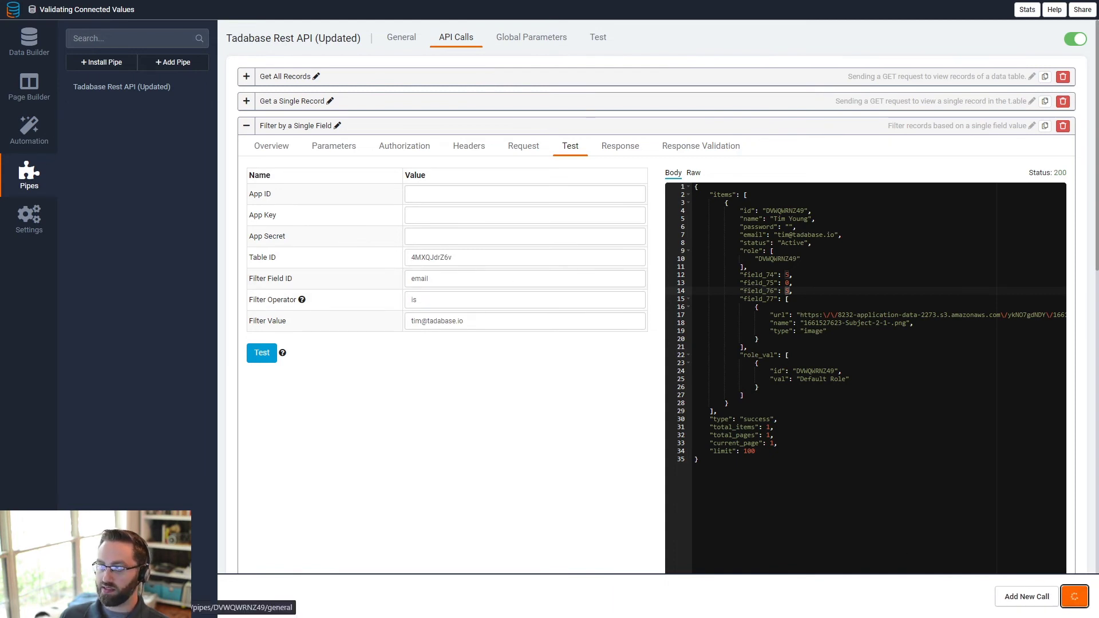
- Open the Post a Job page's Job Post Form, drag Posted By to the top, and review its record filter
click(29, 89)
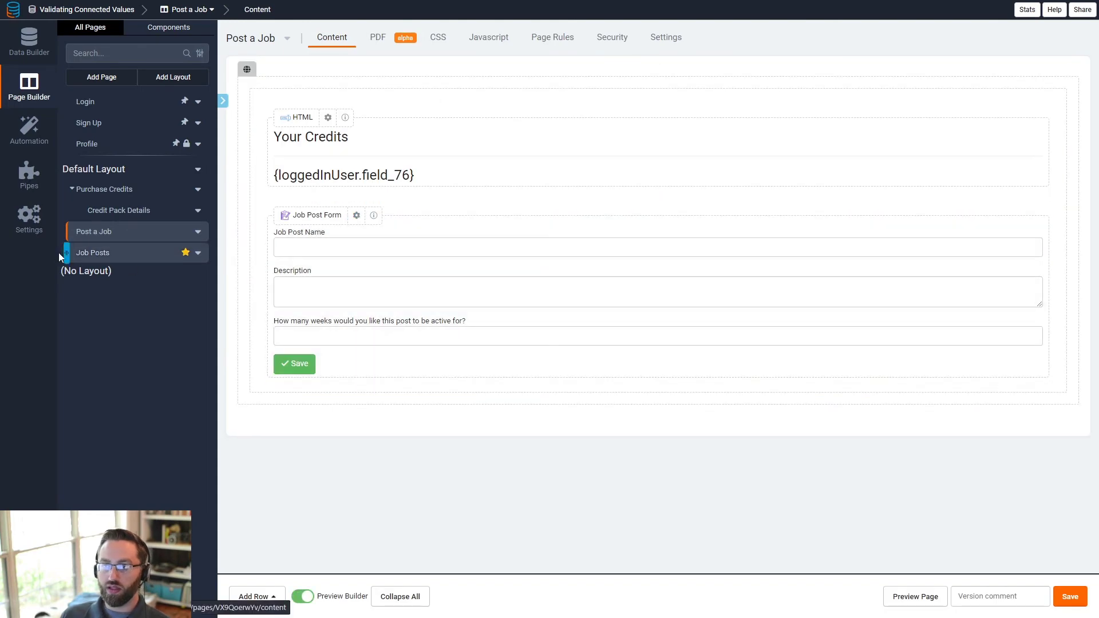
click(386, 316)
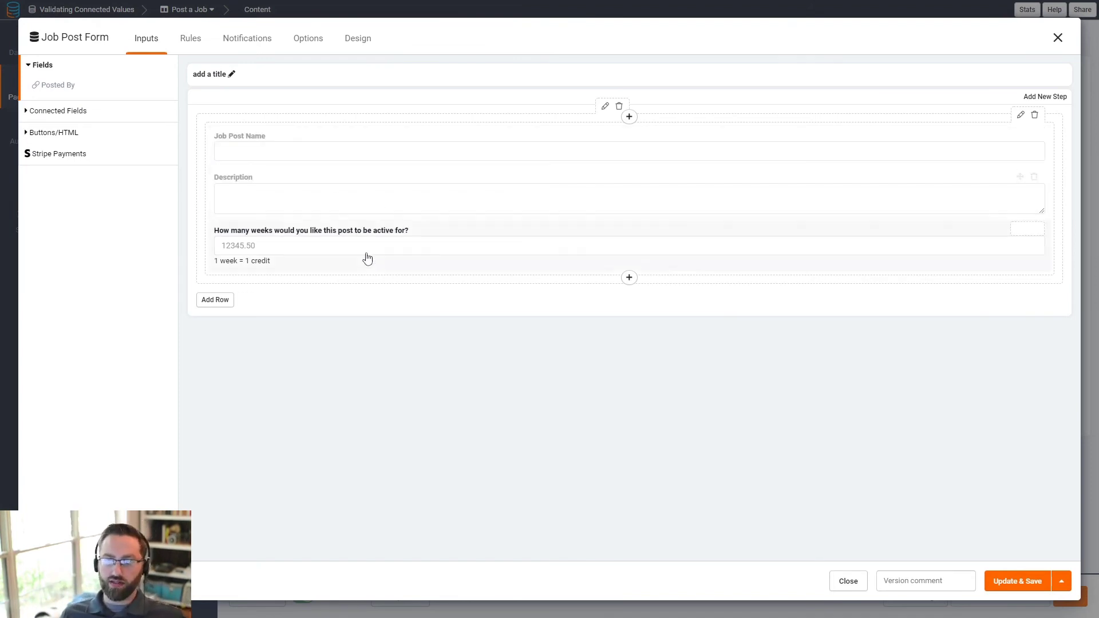
drag(75, 89, 297, 154)
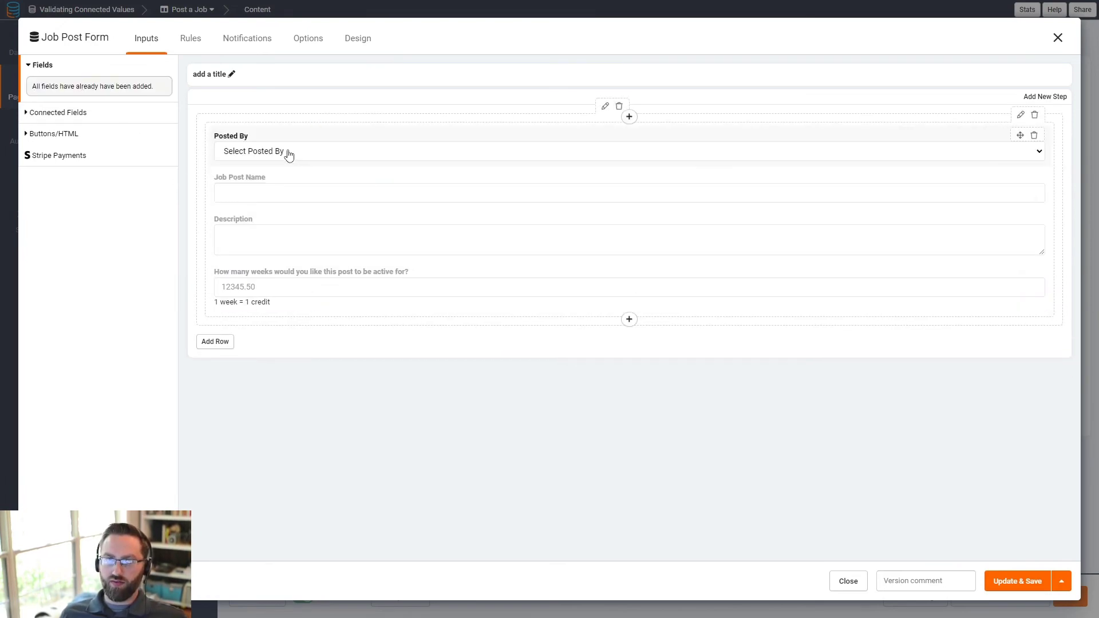
click(289, 154)
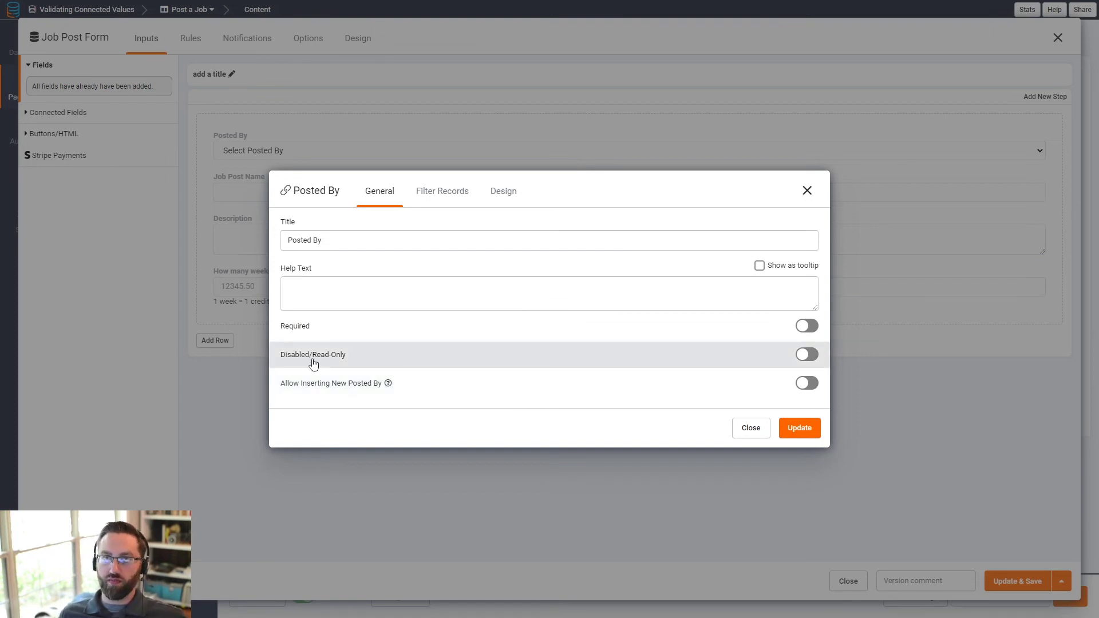
click(433, 193)
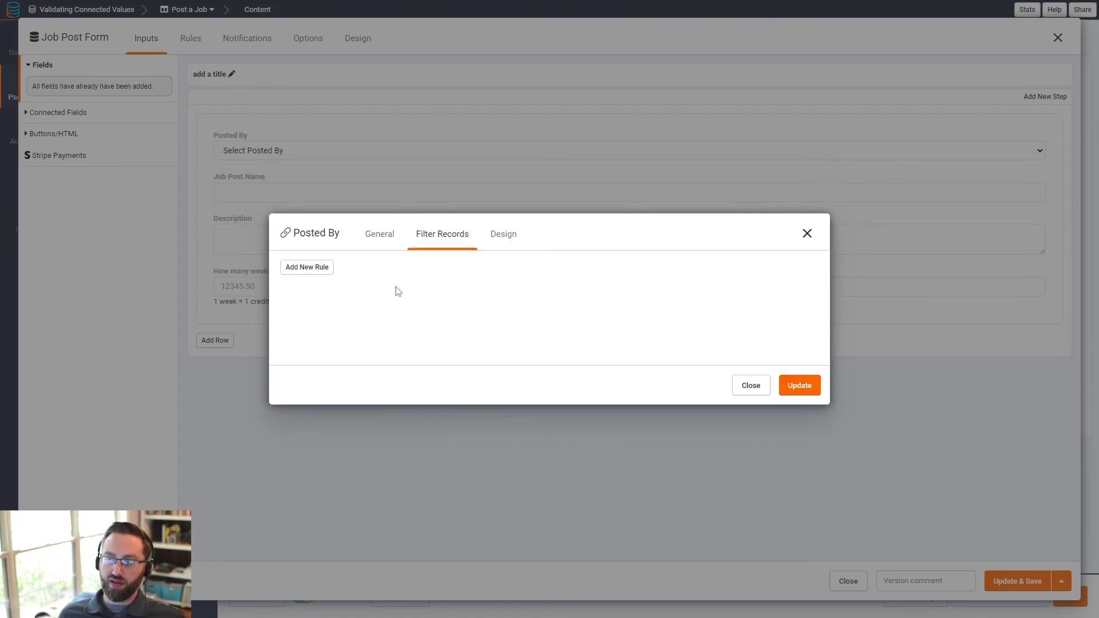
click(807, 234)
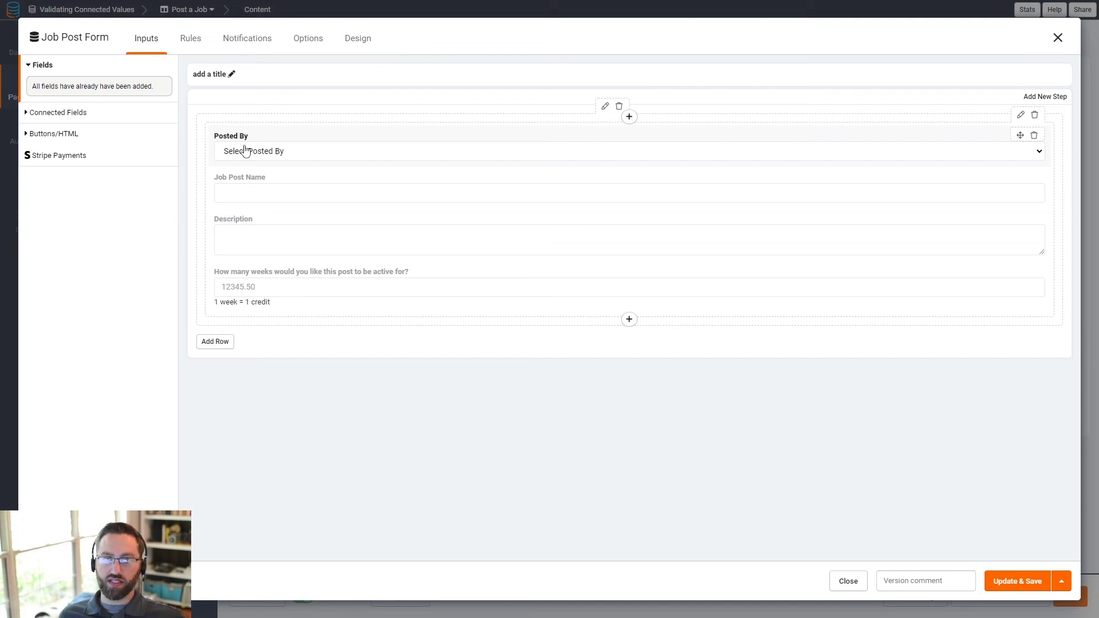
- Draft a Posted By record filter where Total Credits is lower than a threshold value
click(245, 150)
click(439, 191)
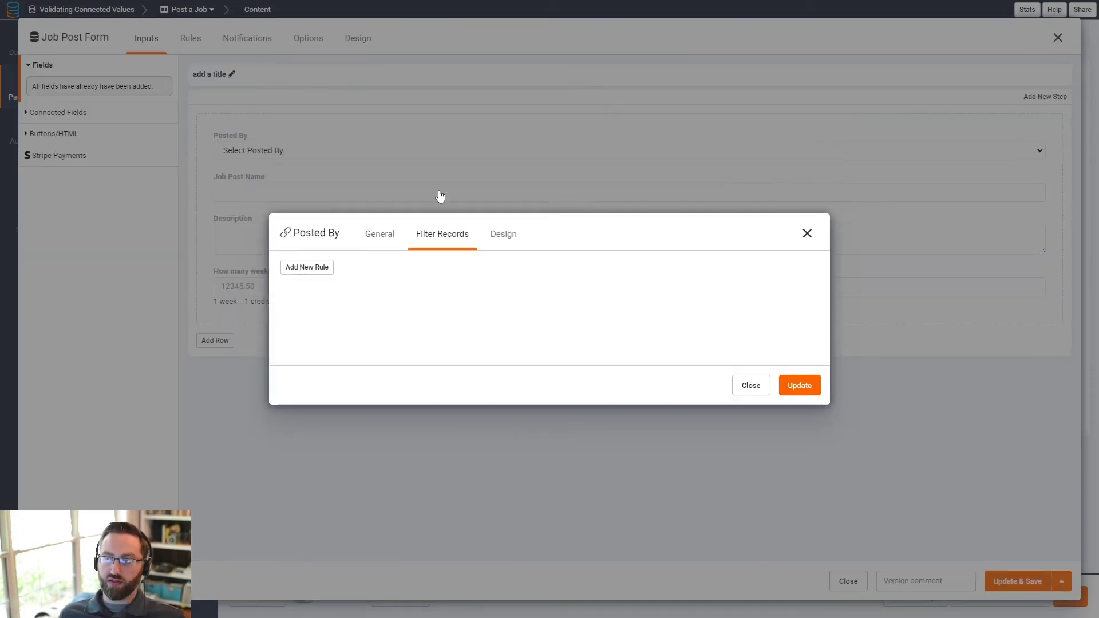
click(308, 267)
click(350, 300)
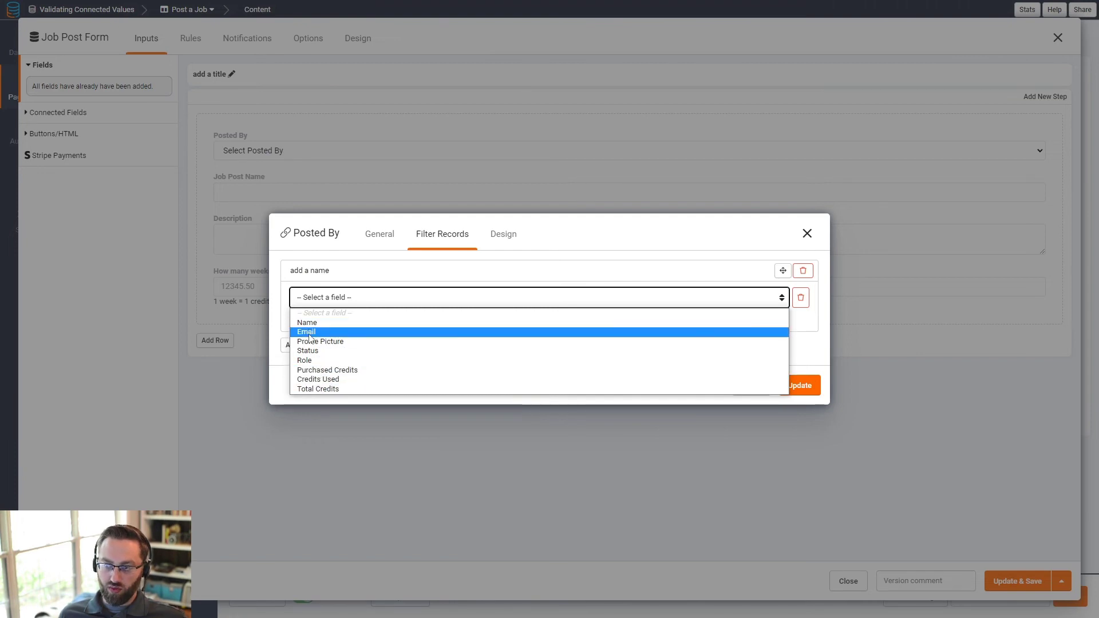
click(316, 389)
click(554, 304)
click(572, 330)
click(642, 294)
click(471, 298)
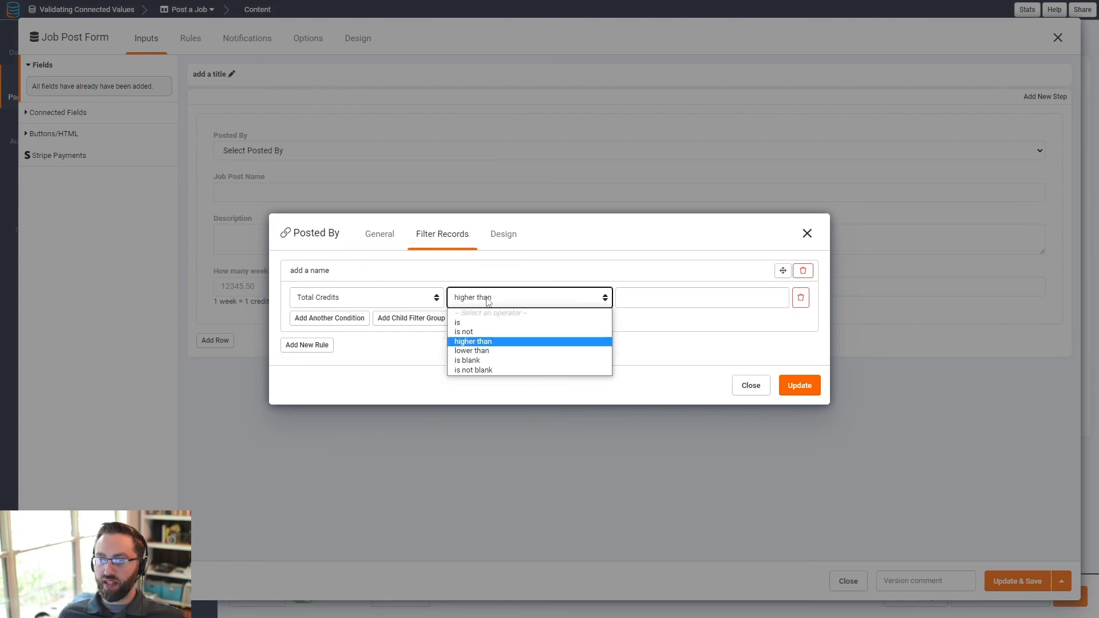
click(480, 352)
click(633, 293)
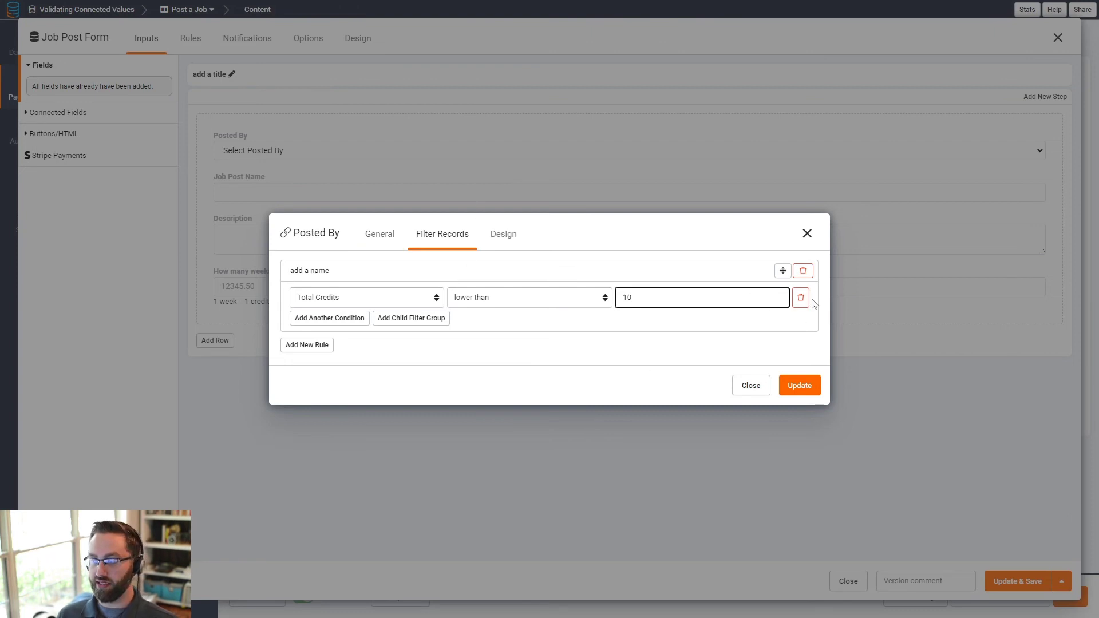
- Delete the Total Credits filter rule and close the Posted By settings
click(803, 272)
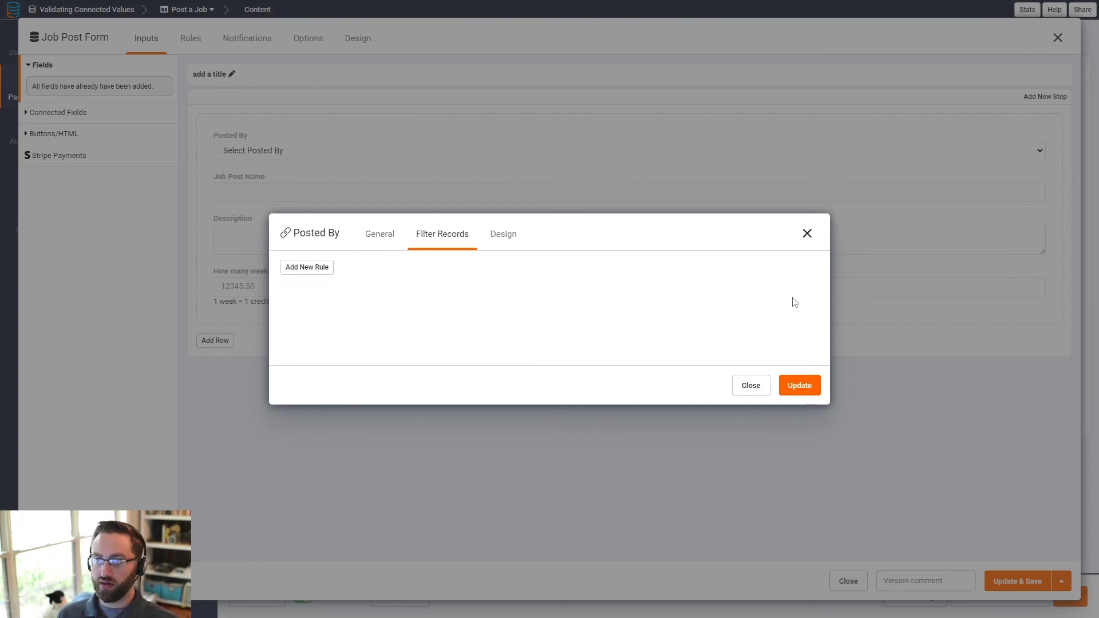
click(752, 385)
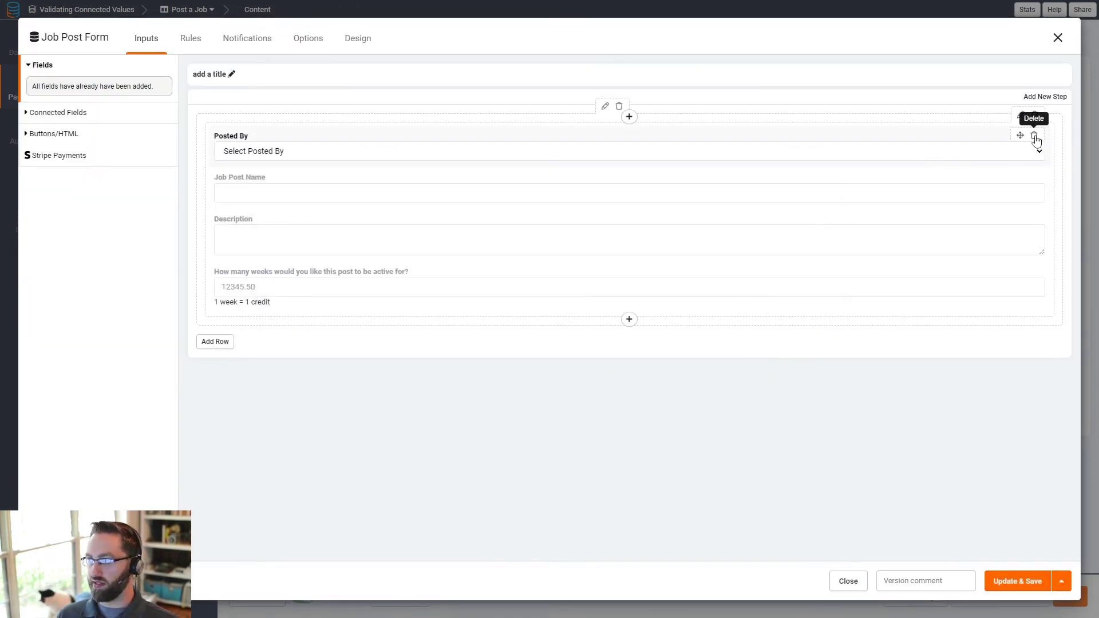
click(1035, 137)
- Create a new validation rule running a pipe with the Filter by a Single Field method
click(189, 40)
click(54, 108)
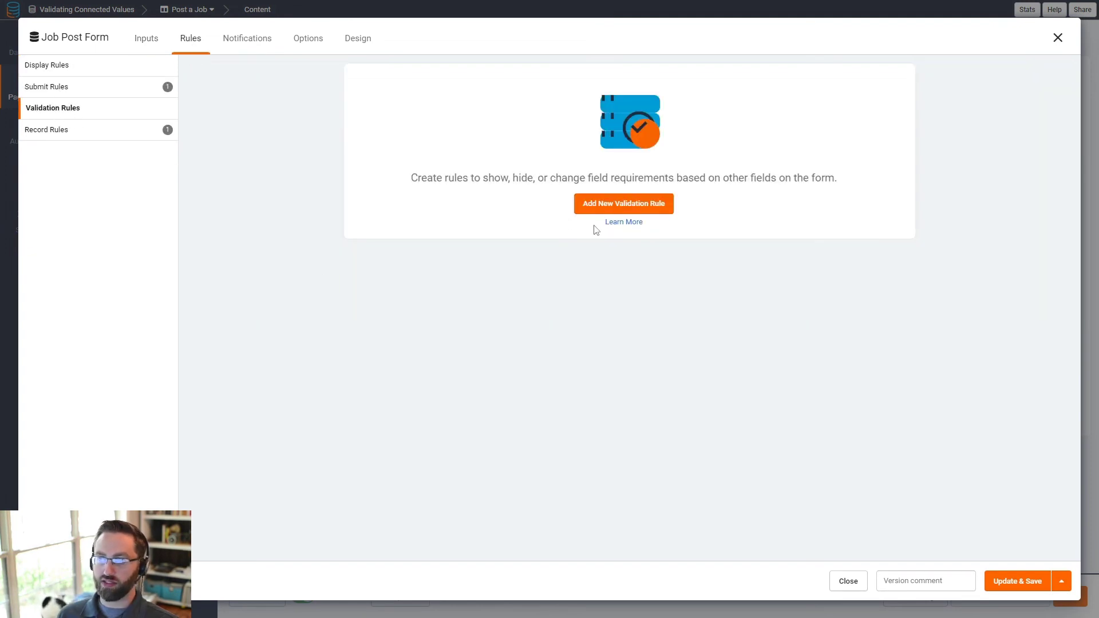
click(597, 205)
click(626, 96)
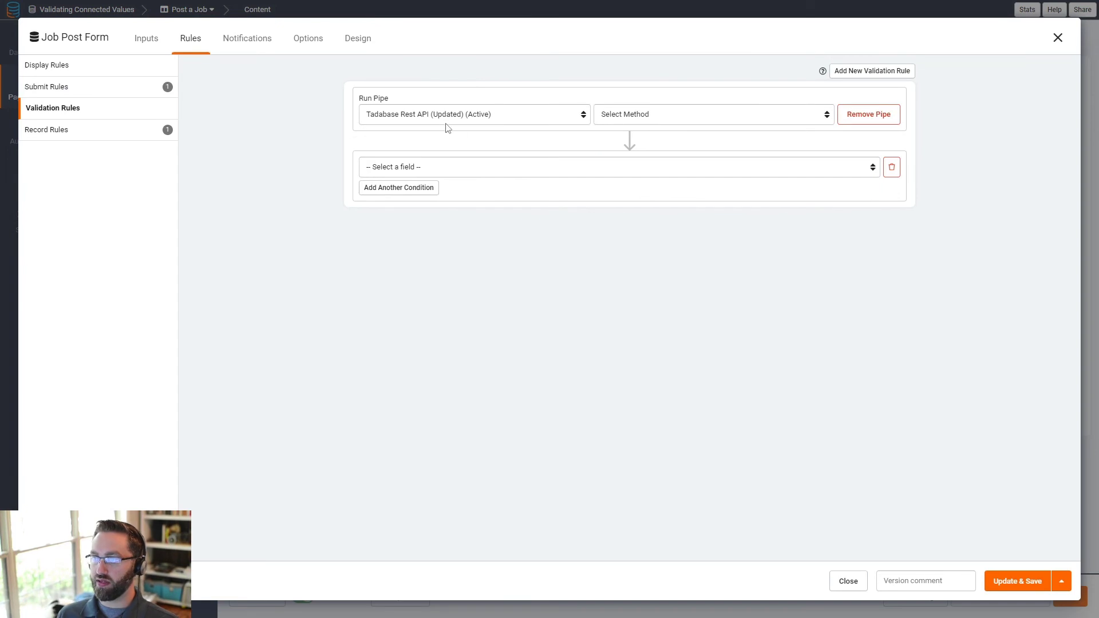
click(656, 117)
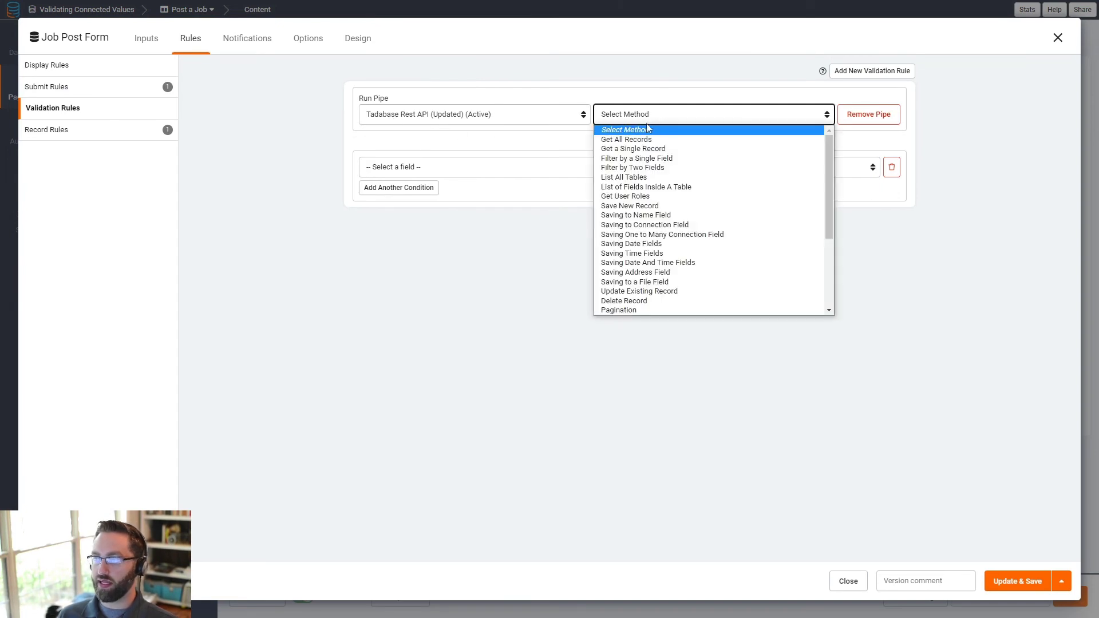
click(654, 160)
- Add parameter rows and set Table ID to the pasted table ID as a custom value
click(378, 149)
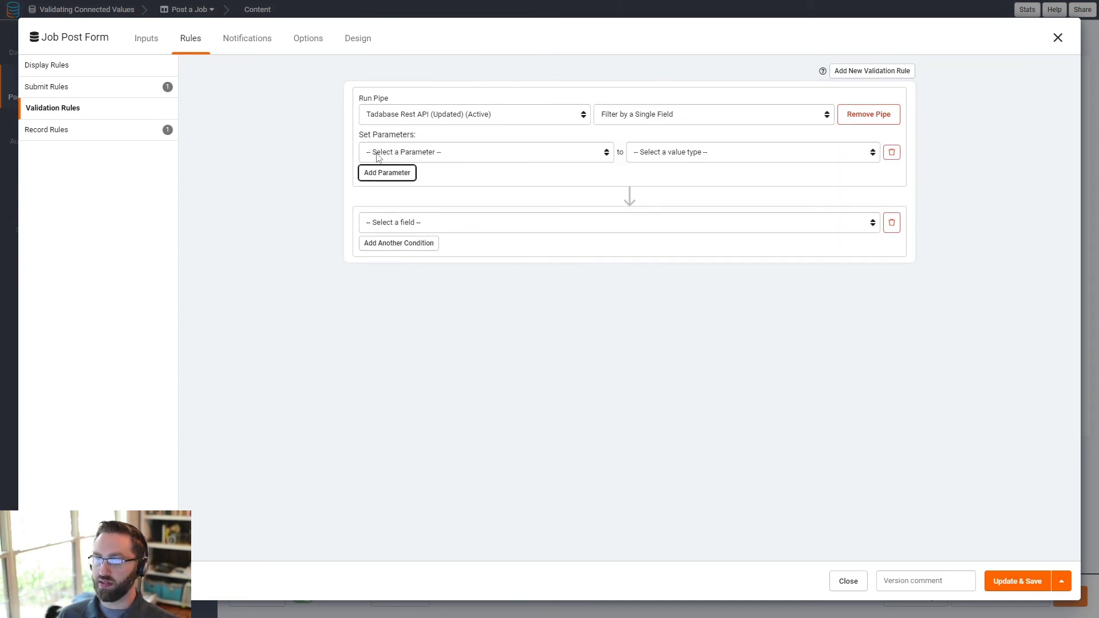
click(387, 172)
click(387, 196)
click(572, 152)
click(577, 173)
click(708, 154)
click(679, 178)
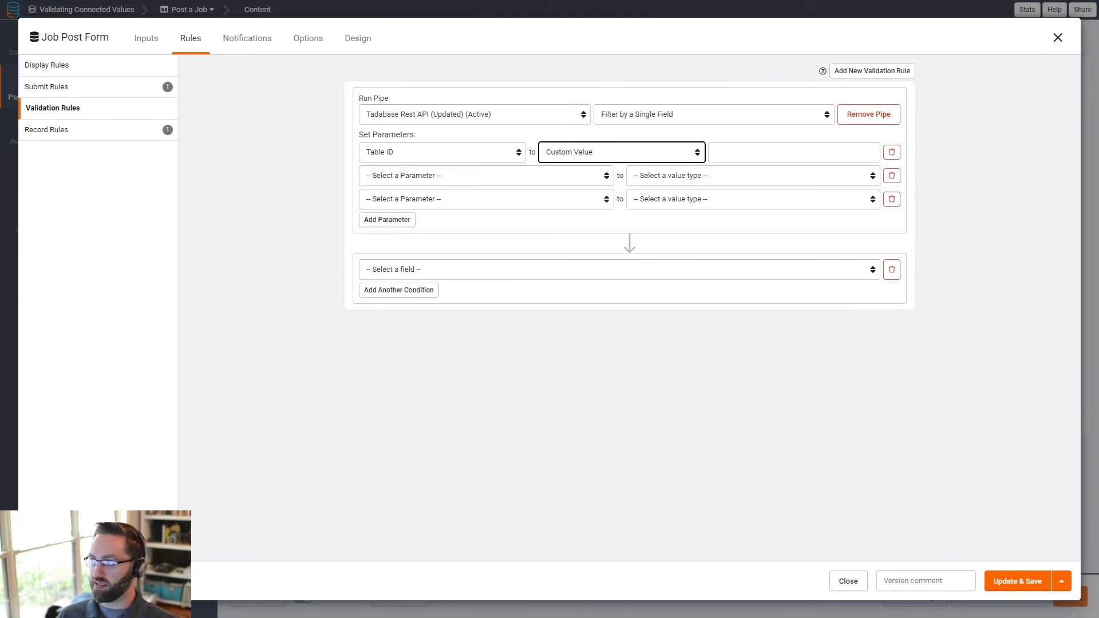
key(Tab)
text(4MXQJdrZ6v)
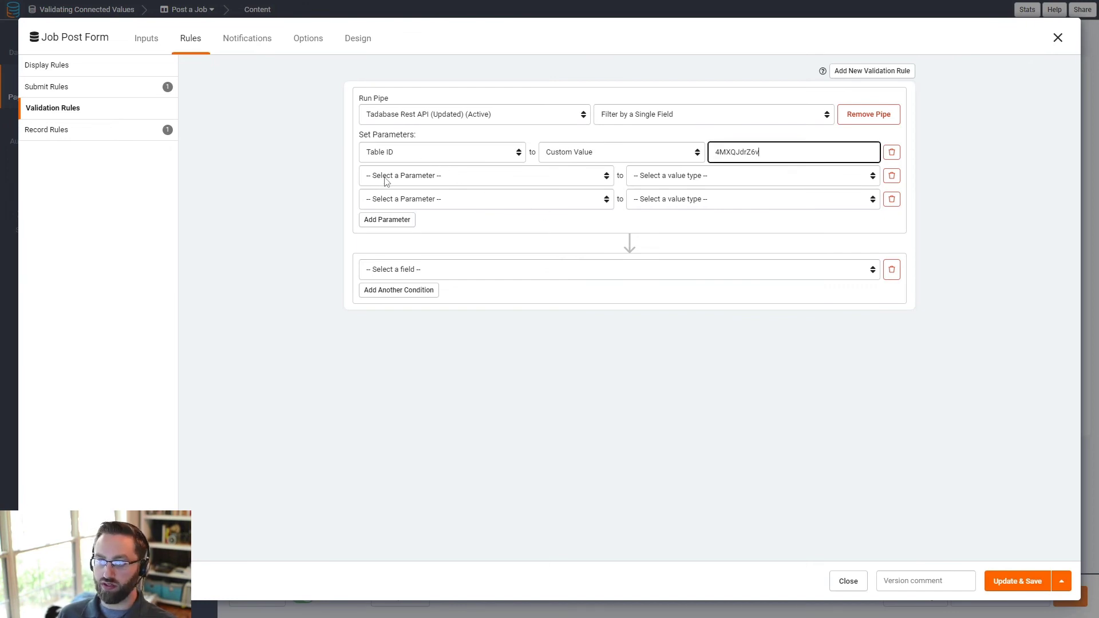
- Add a custom Filter Field ID parameter and a Filter Operator parameter set to 'is'
click(388, 179)
click(395, 210)
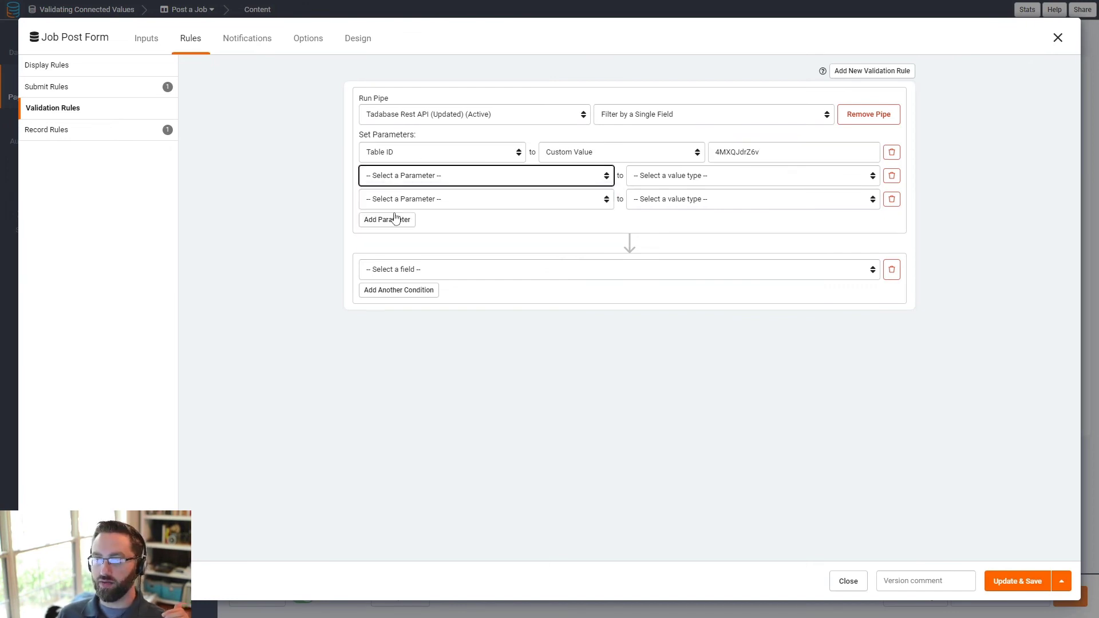
click(656, 177)
click(657, 200)
click(762, 174)
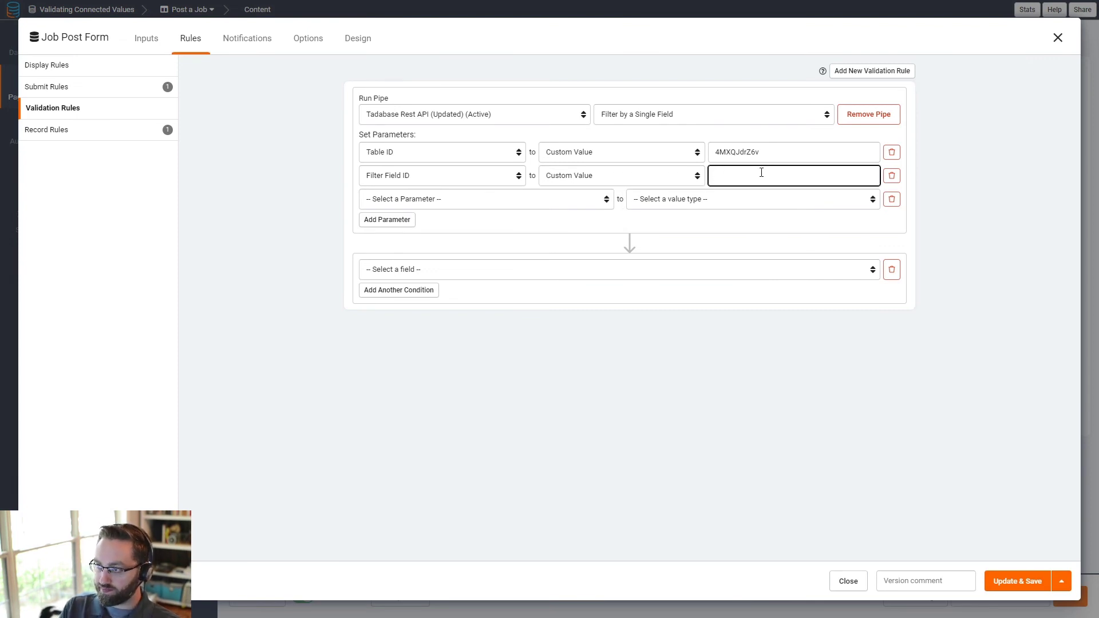
click(487, 200)
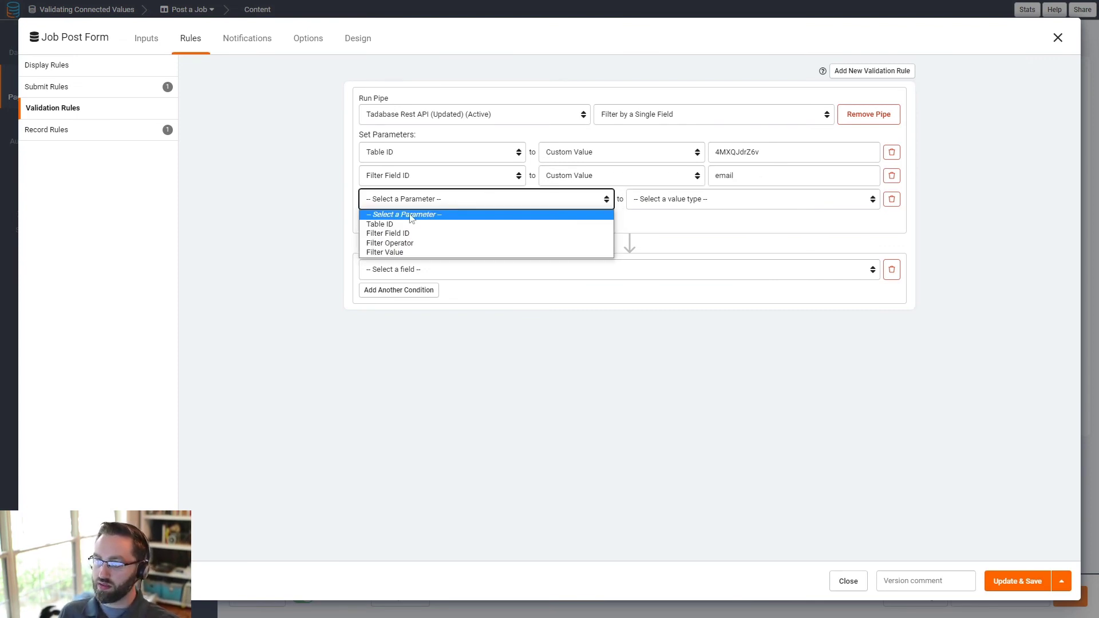
click(391, 243)
click(649, 199)
click(651, 225)
click(742, 207)
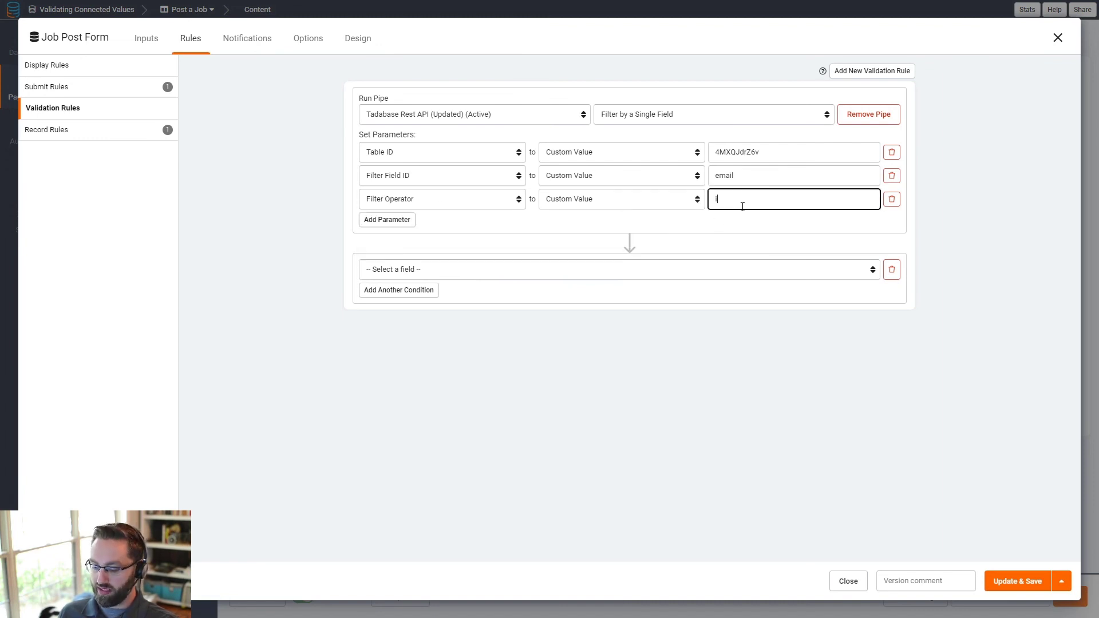
text(is)
- Add a Filter Value parameter taken from the logged-in user's Email
click(398, 220)
click(401, 223)
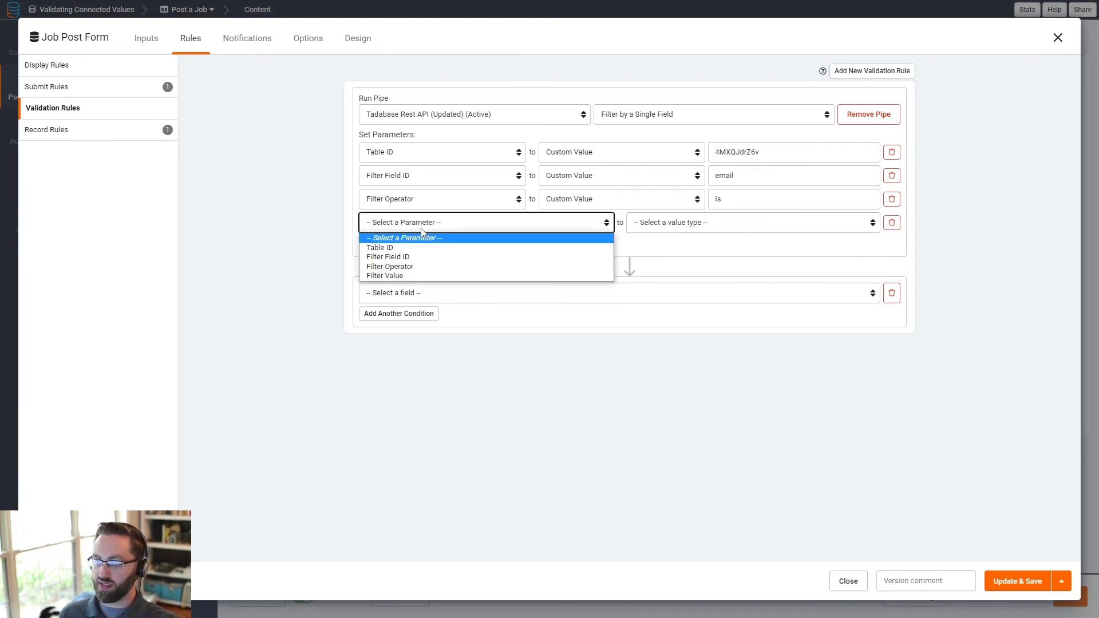
click(402, 276)
click(670, 226)
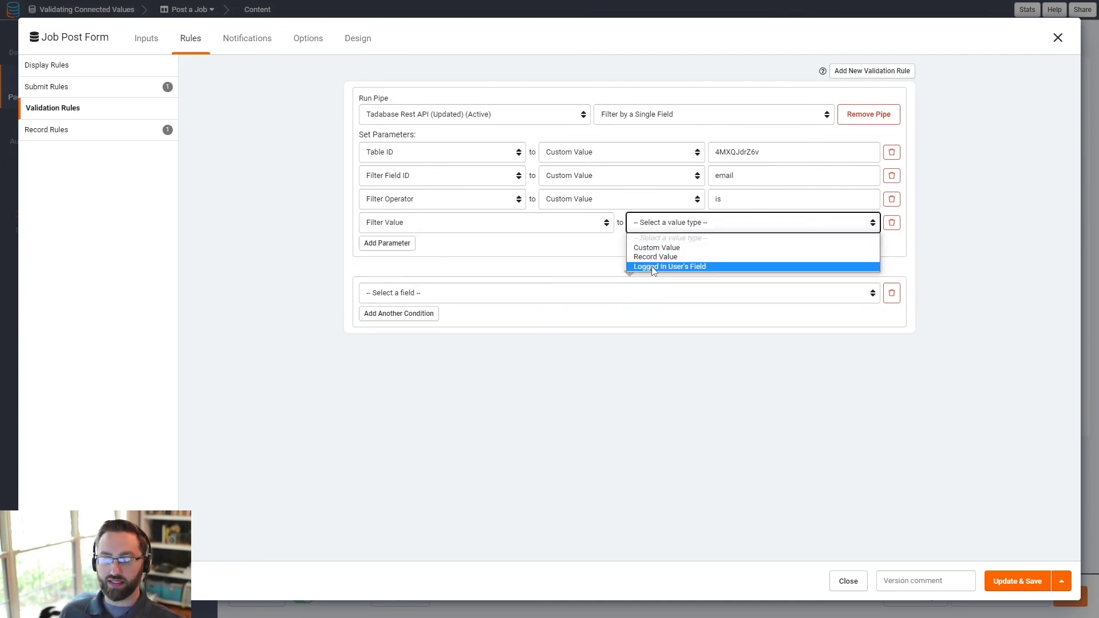
click(653, 267)
click(713, 227)
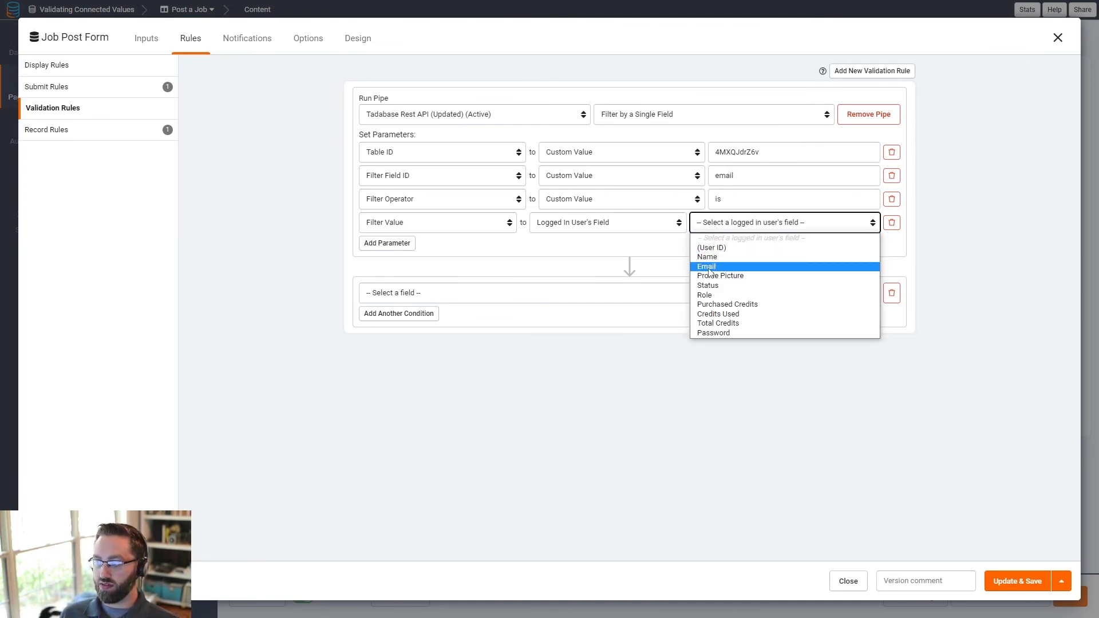
click(709, 269)
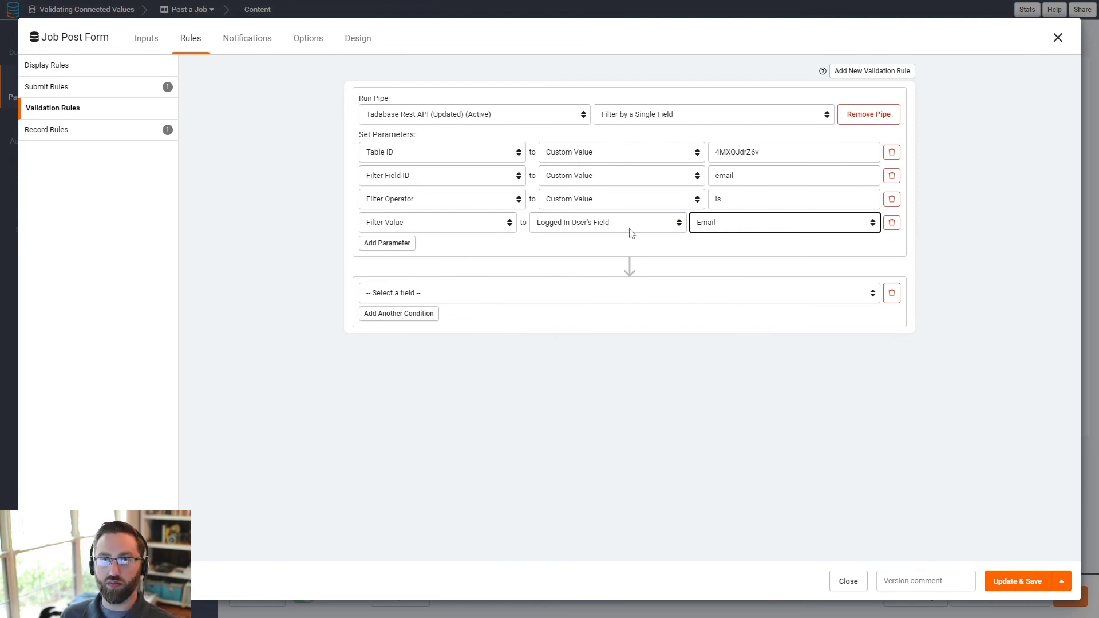
click(393, 295)
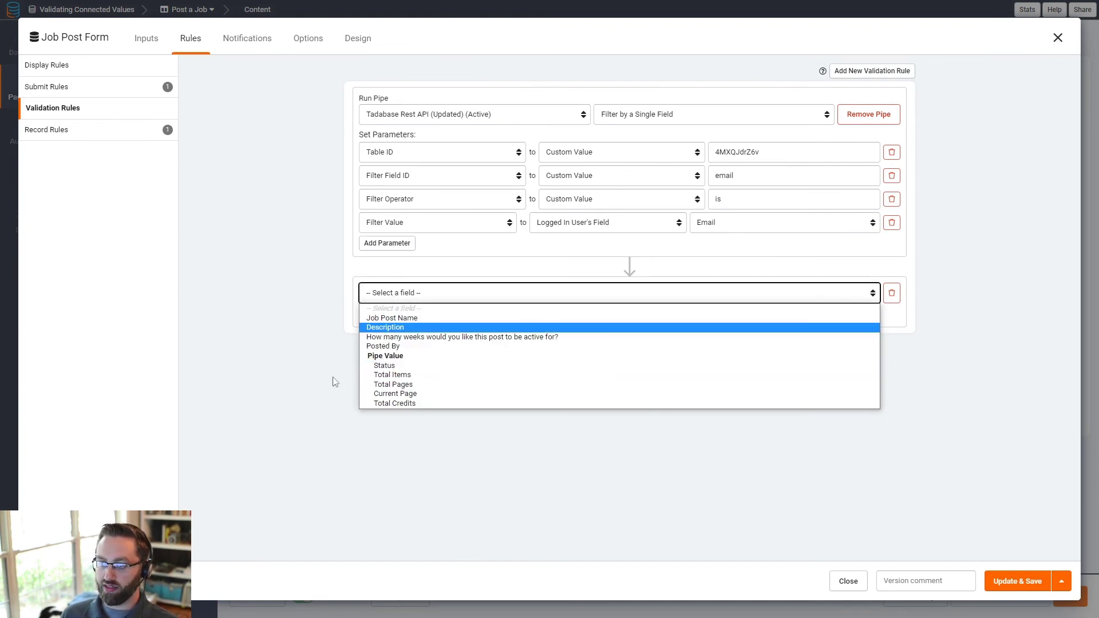
- Fail the rule when pipe value Total Credits is lower than the 'How many weeks…active for?' field
click(393, 404)
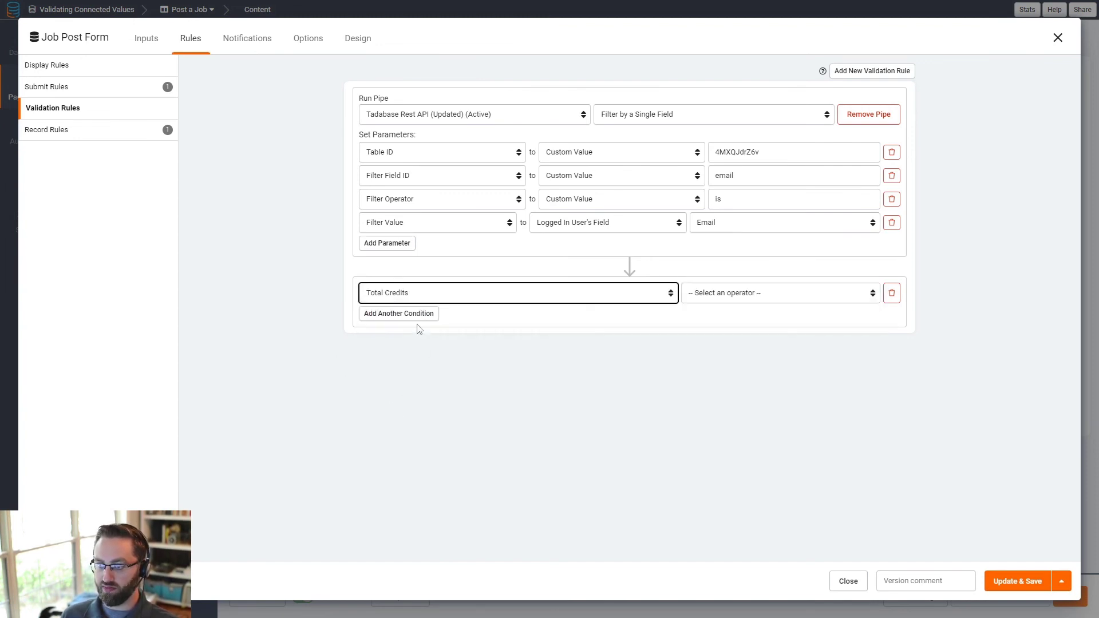
click(715, 293)
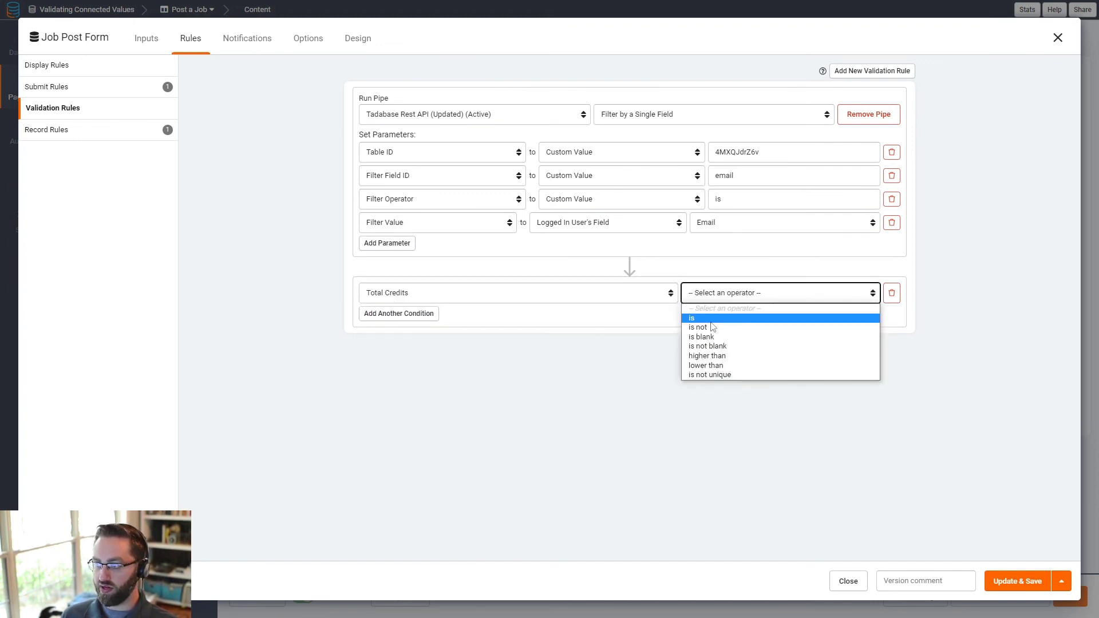
click(712, 366)
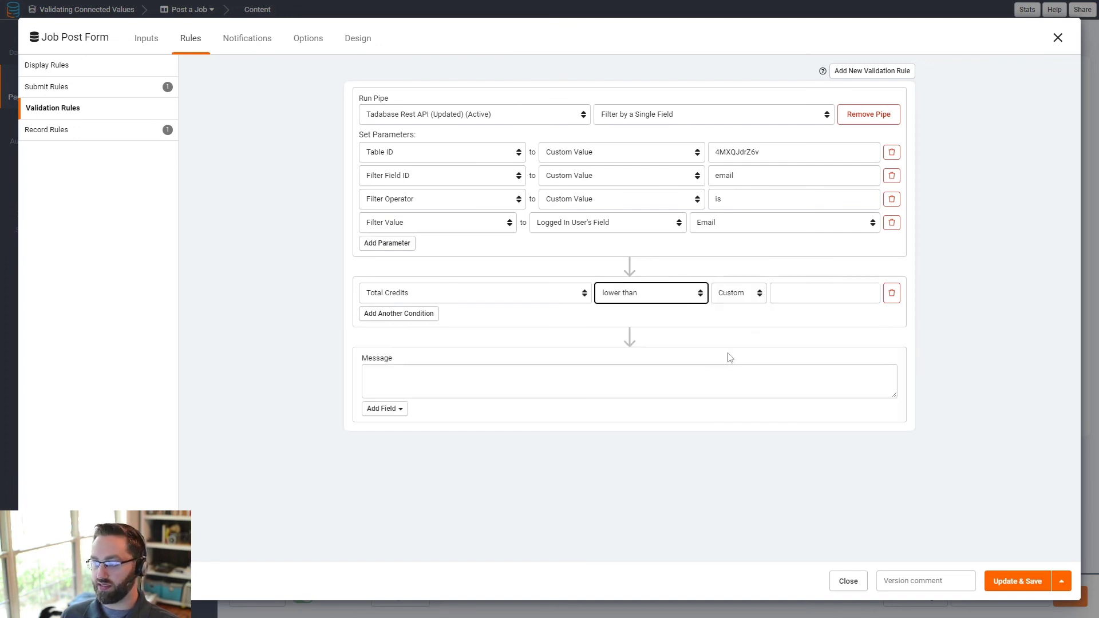
click(751, 300)
click(739, 316)
click(754, 301)
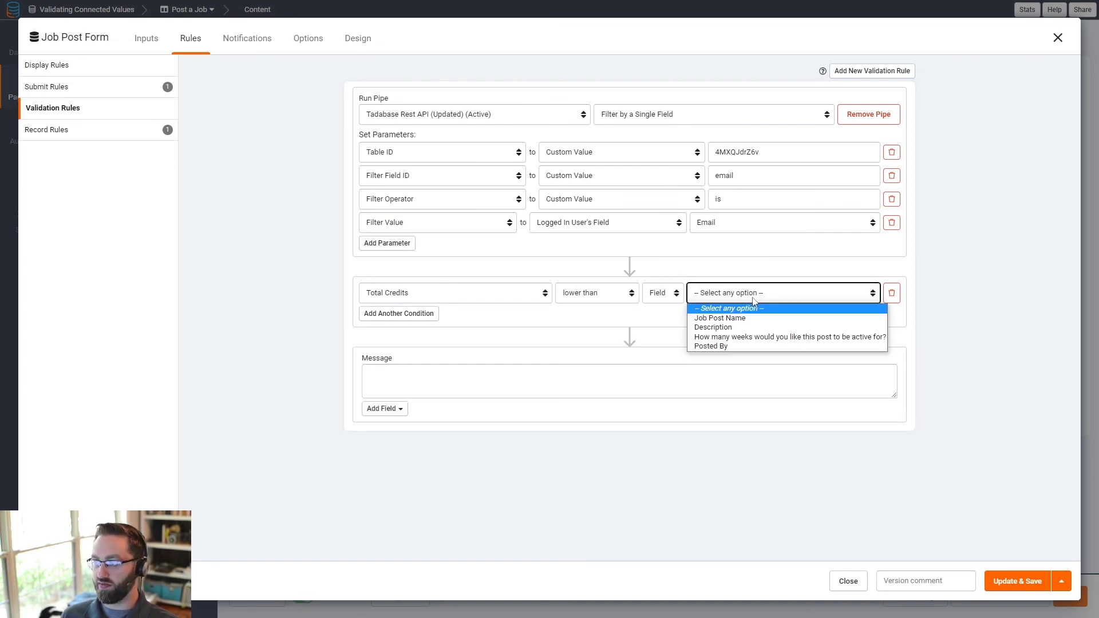
click(730, 337)
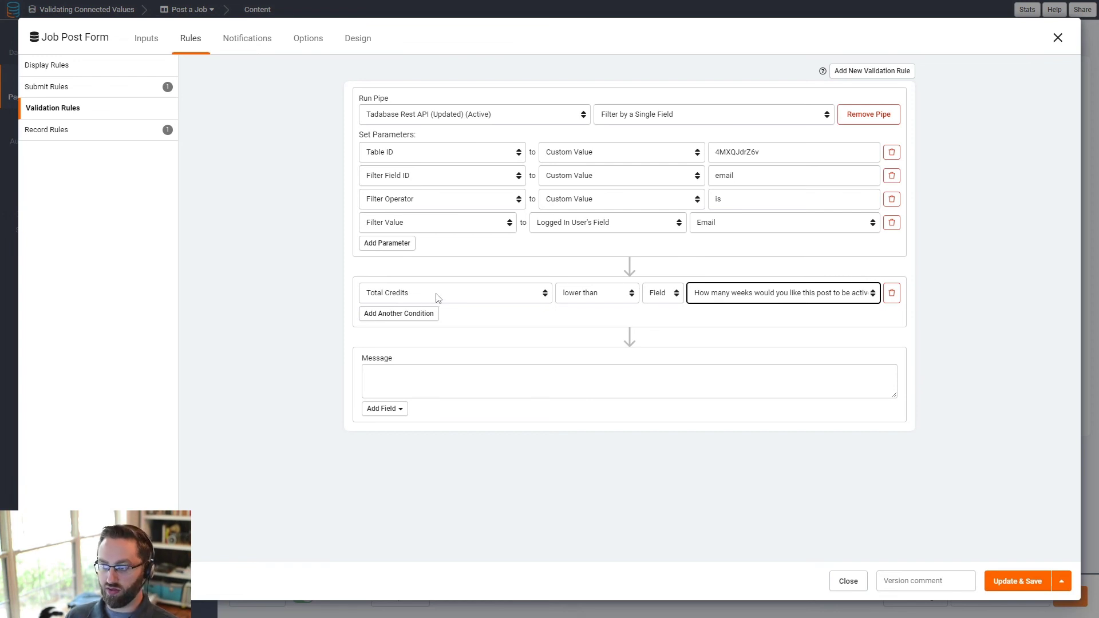
click(395, 373)
- Enter the message 'You do not have enough credits to post this job. Please purchase more credits to continue.'
text(You do)
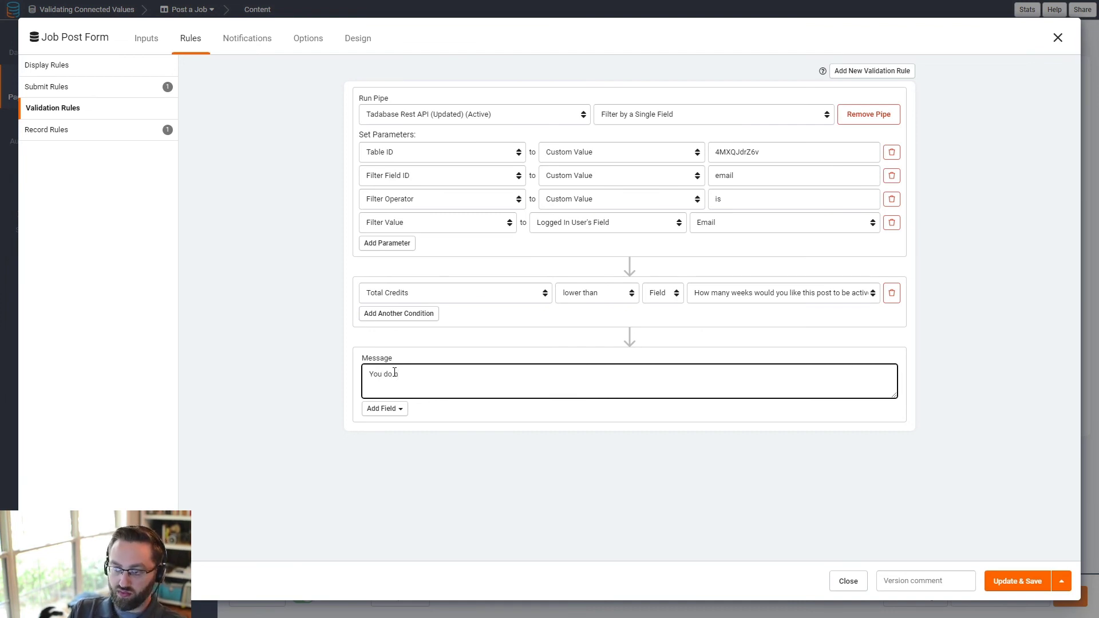
text( not have enough credits to)
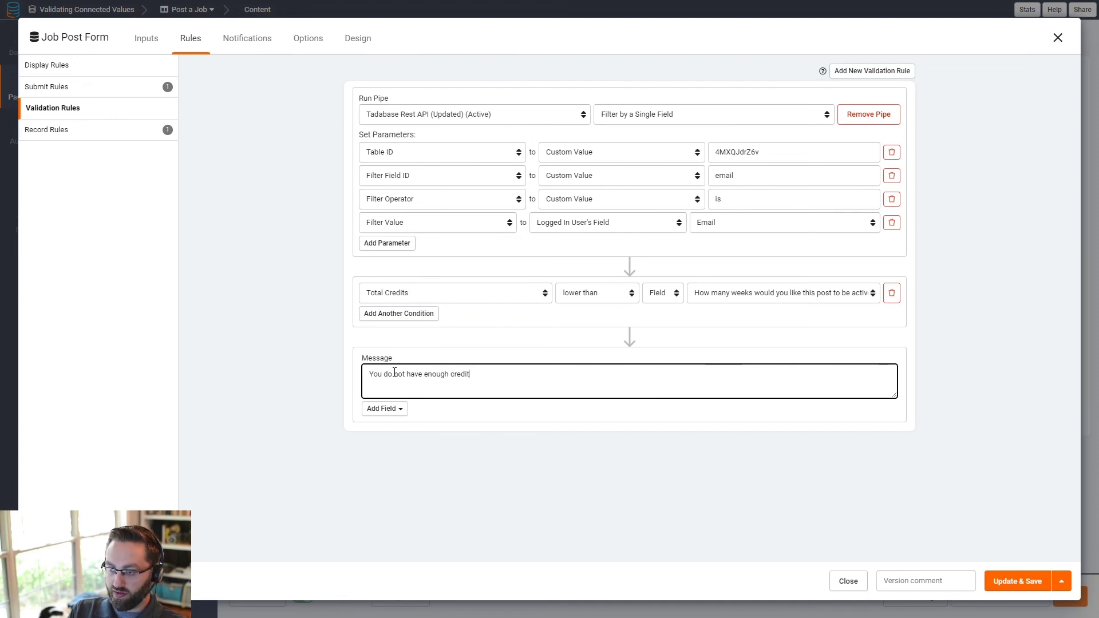
text(jon)
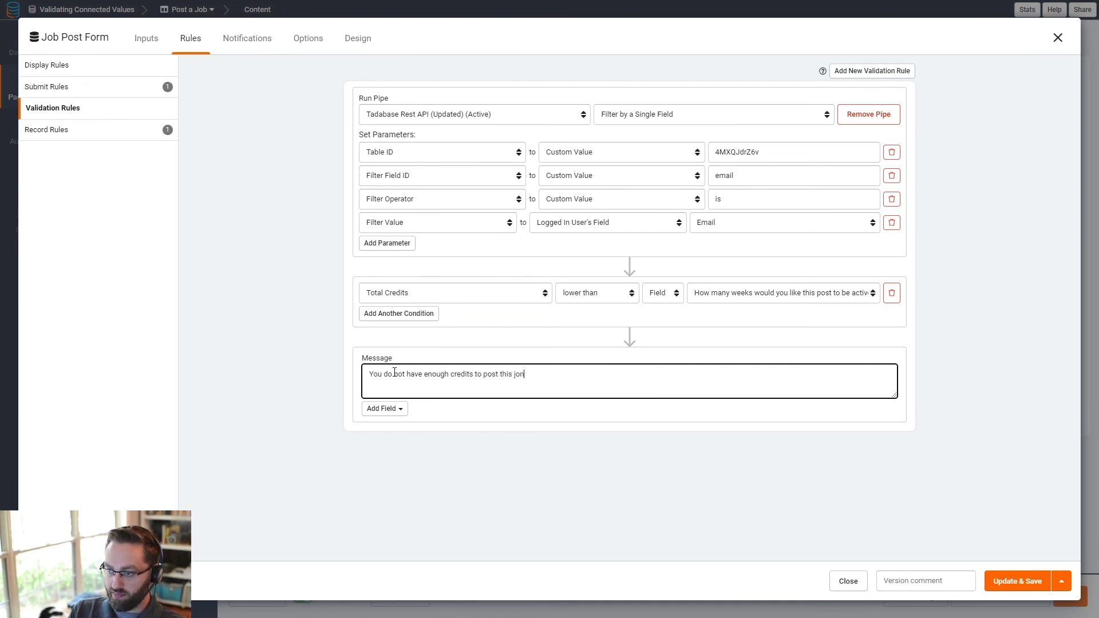
text(b. Please )
text(pruchase)
key(BackSpace)
key(BackSpace)
key(BackSpace)
key(BackSpace)
key(BackSpace)
key(BackSpace)
text(urchase more credits to continue.)
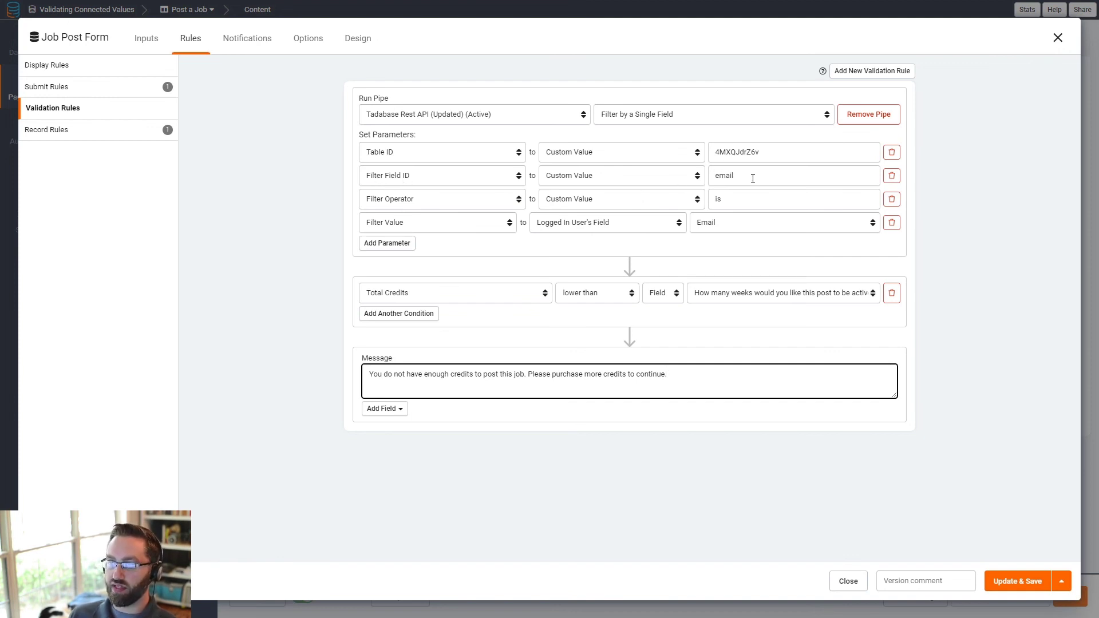
drag(752, 178, 712, 184)
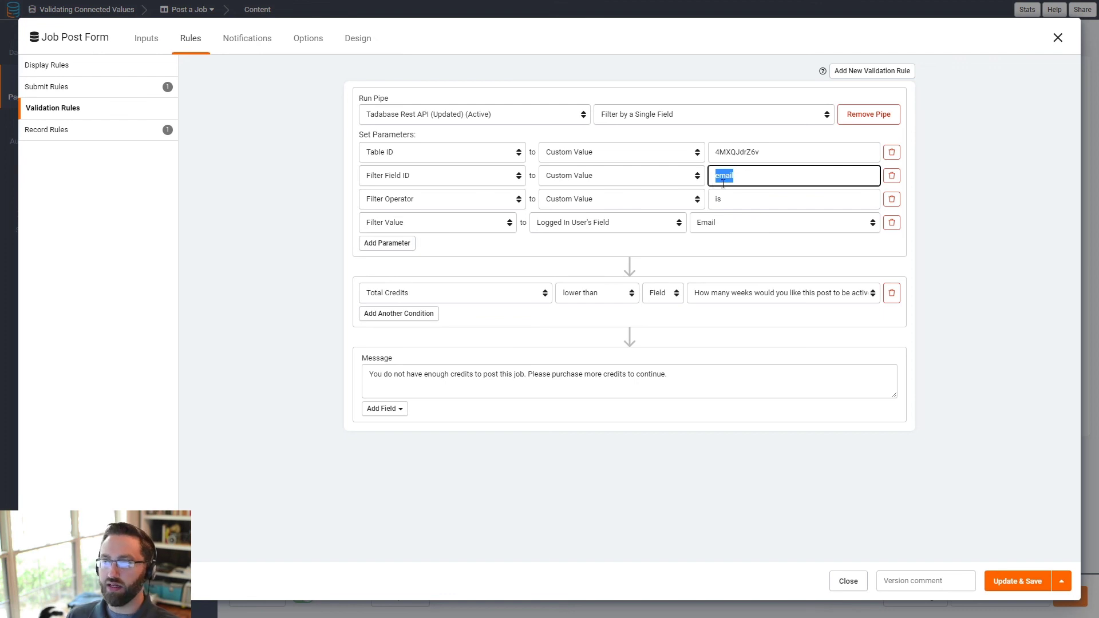
- Set the Filter Field ID custom value to email in place of field_123
click(740, 178)
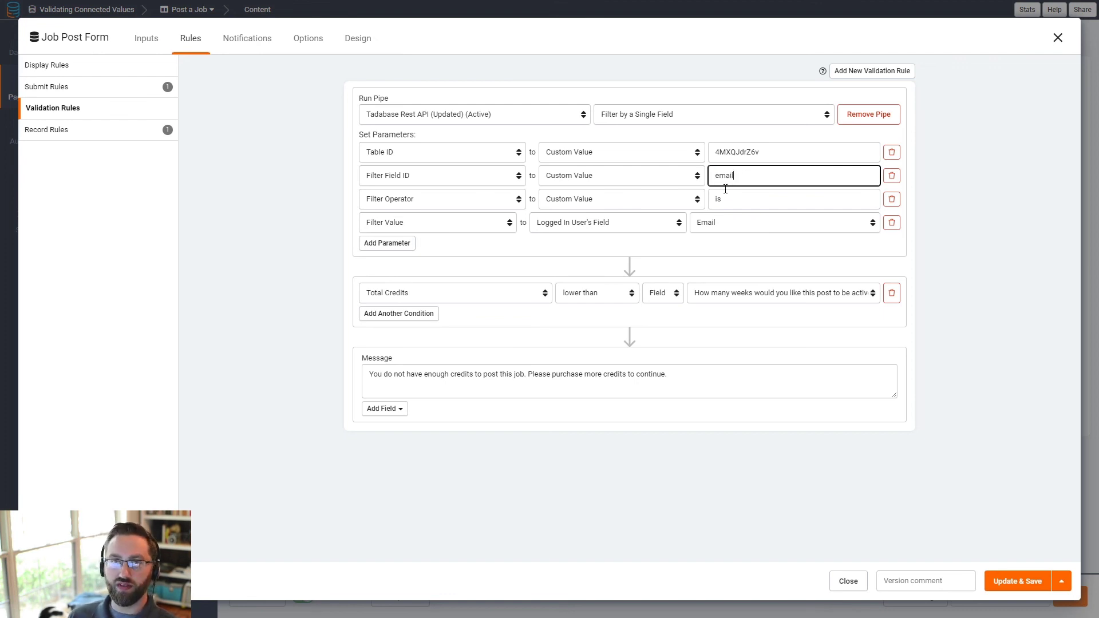
drag(736, 175, 705, 180)
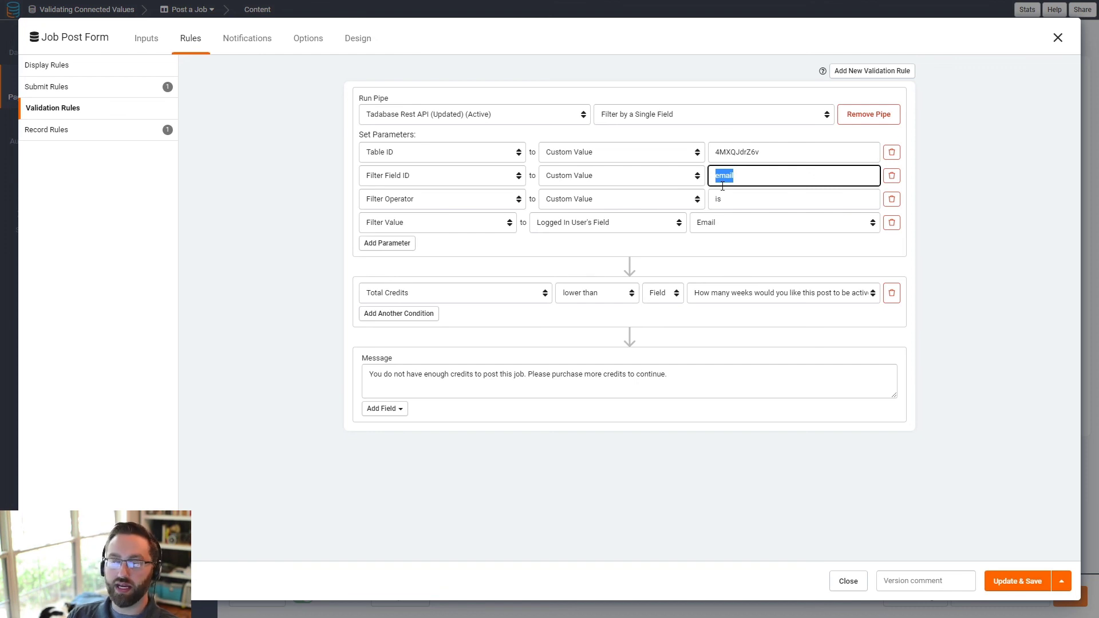
text(field_)
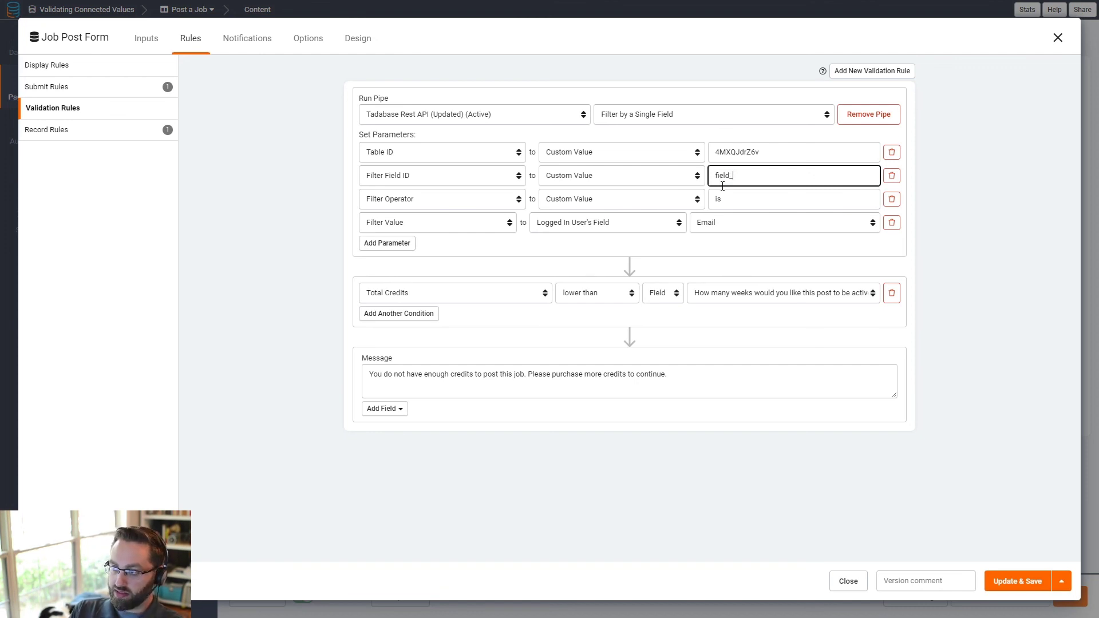
text(123)
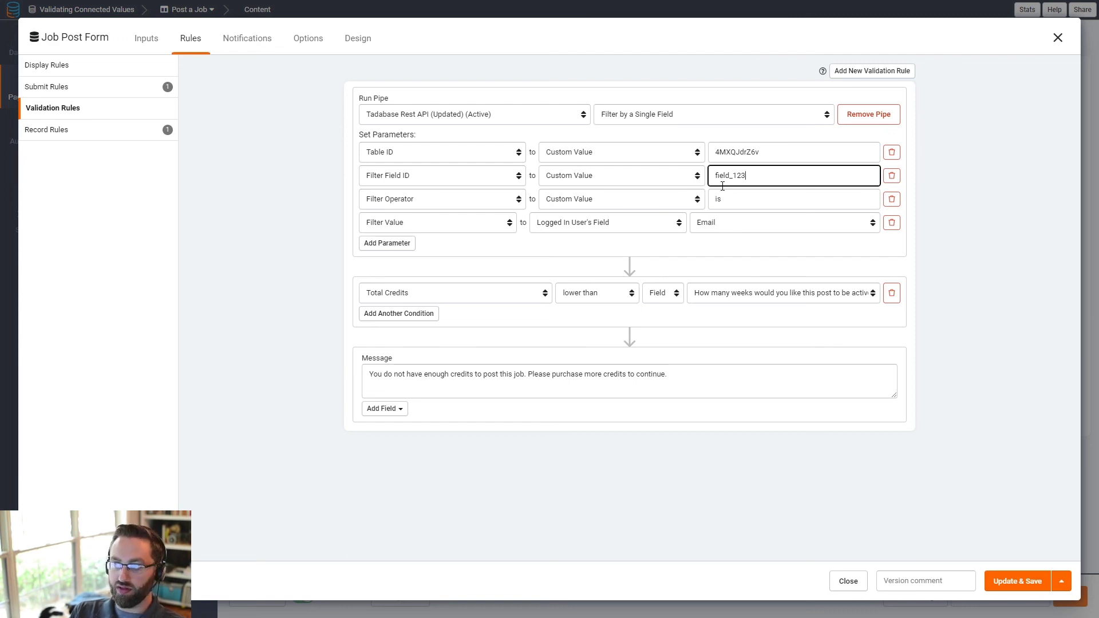
key(BackSpace)
key(BackSpace)
key(BackSpace)
key(BackSpace)
key(BackSpace)
key(BackSpace)
key(BackSpace)
key(BackSpace)
text(email)
double_click(725, 176)
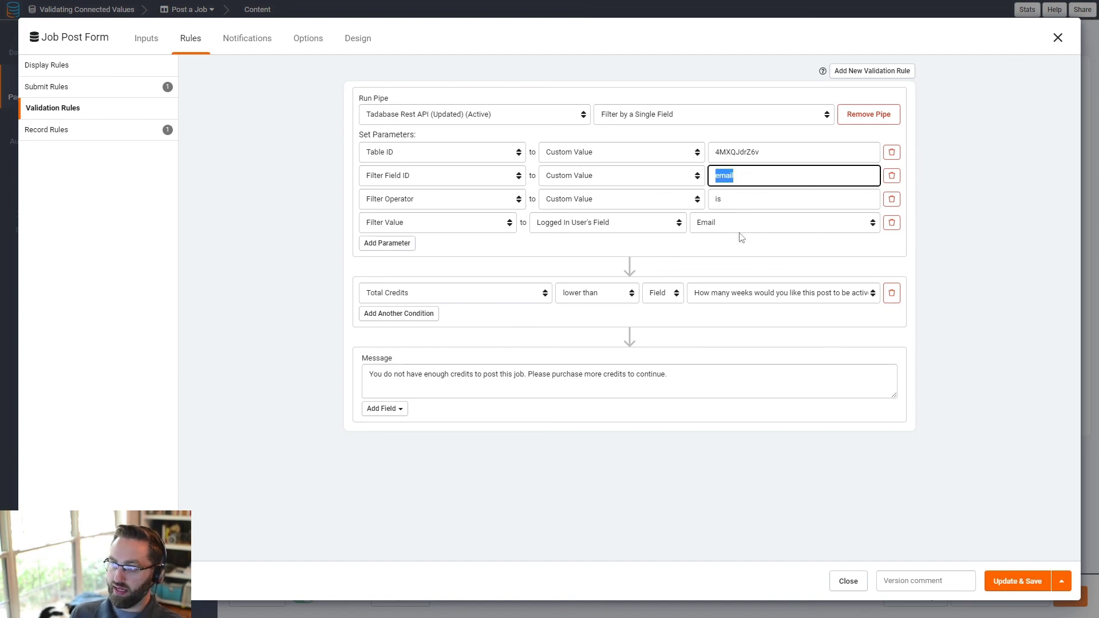
click(740, 176)
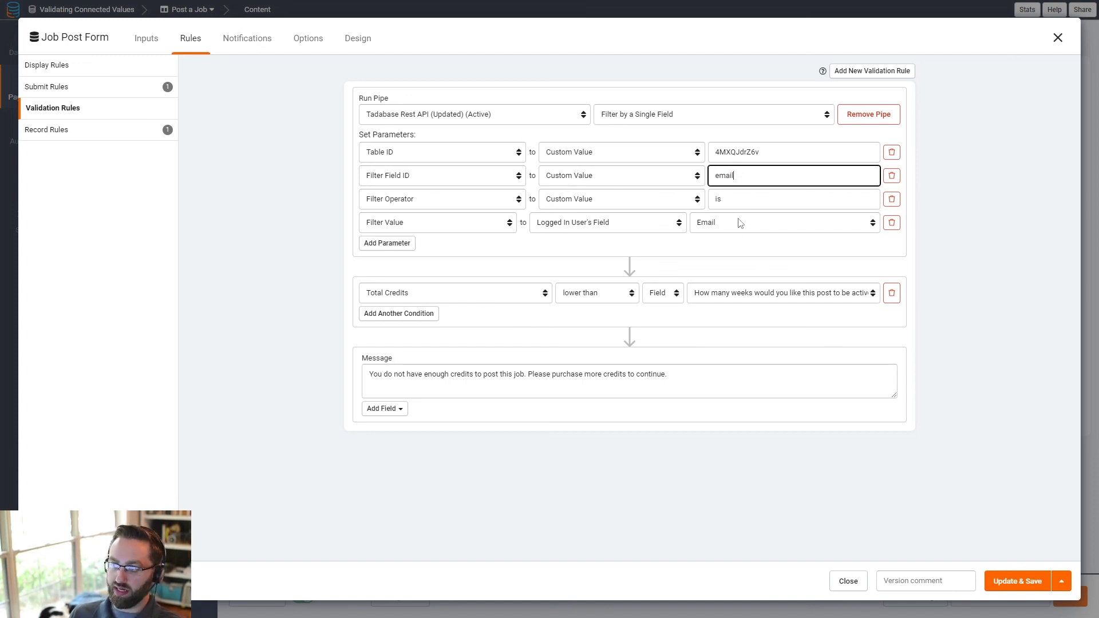
click(1014, 583)
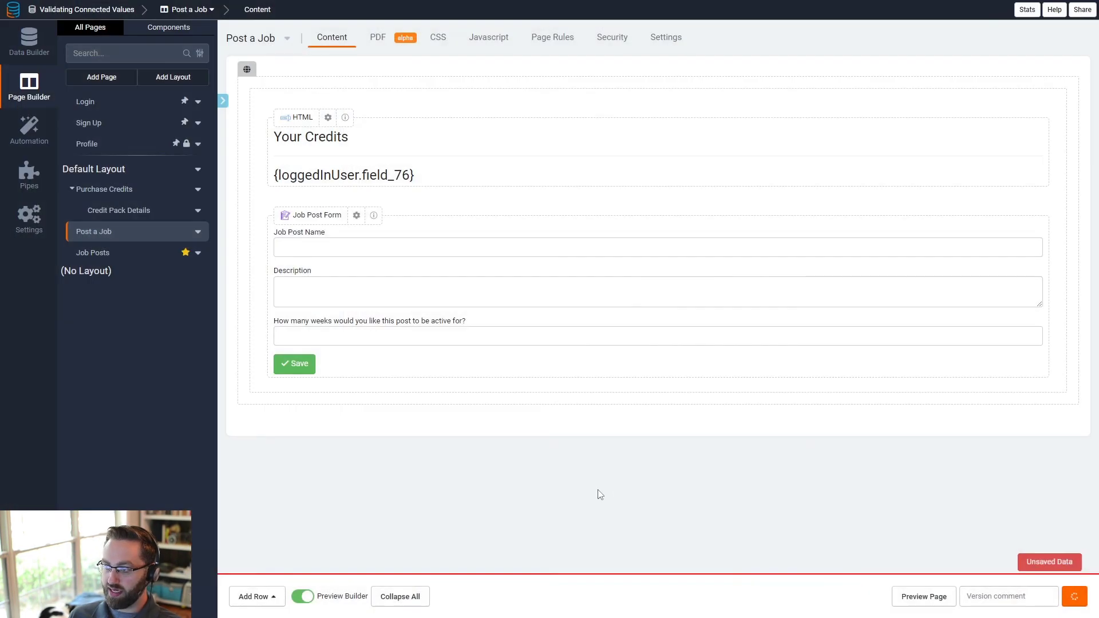
click(30, 43)
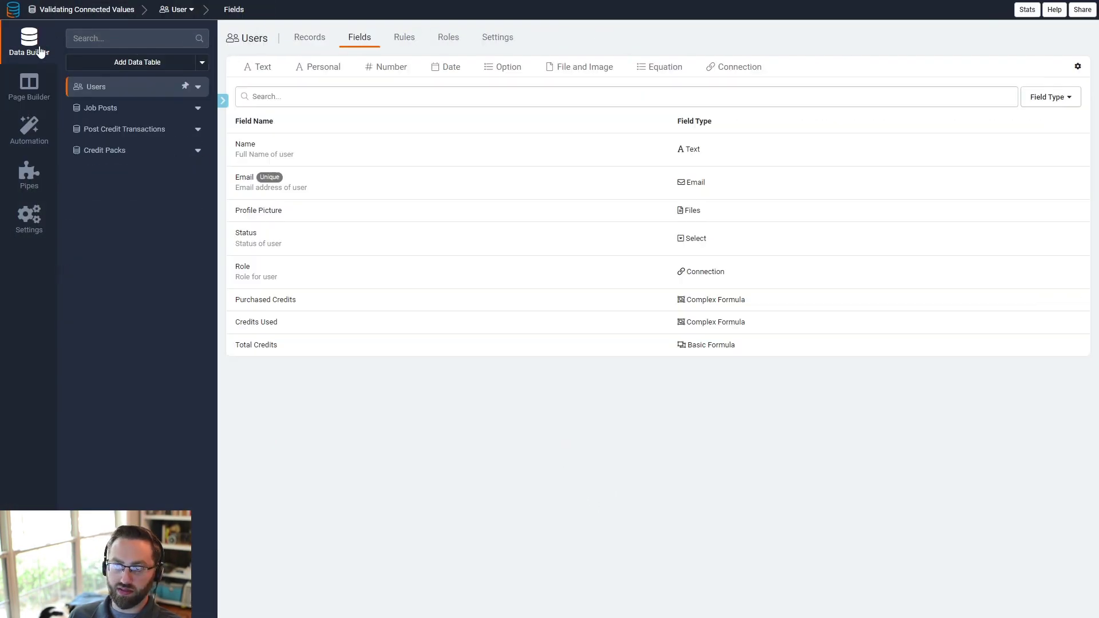
click(100, 112)
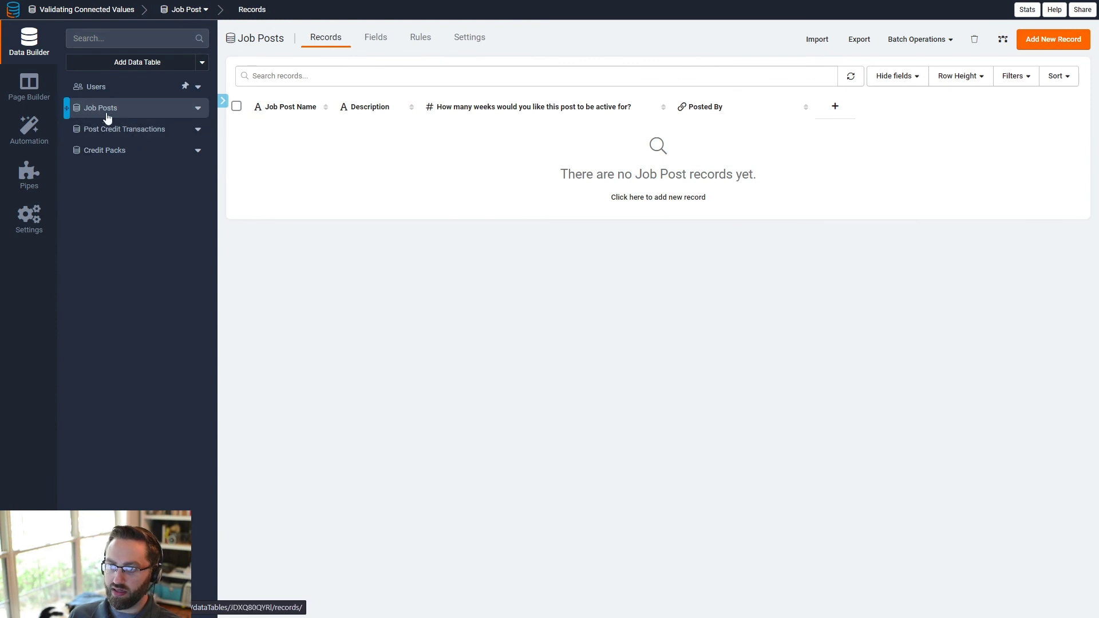
click(95, 87)
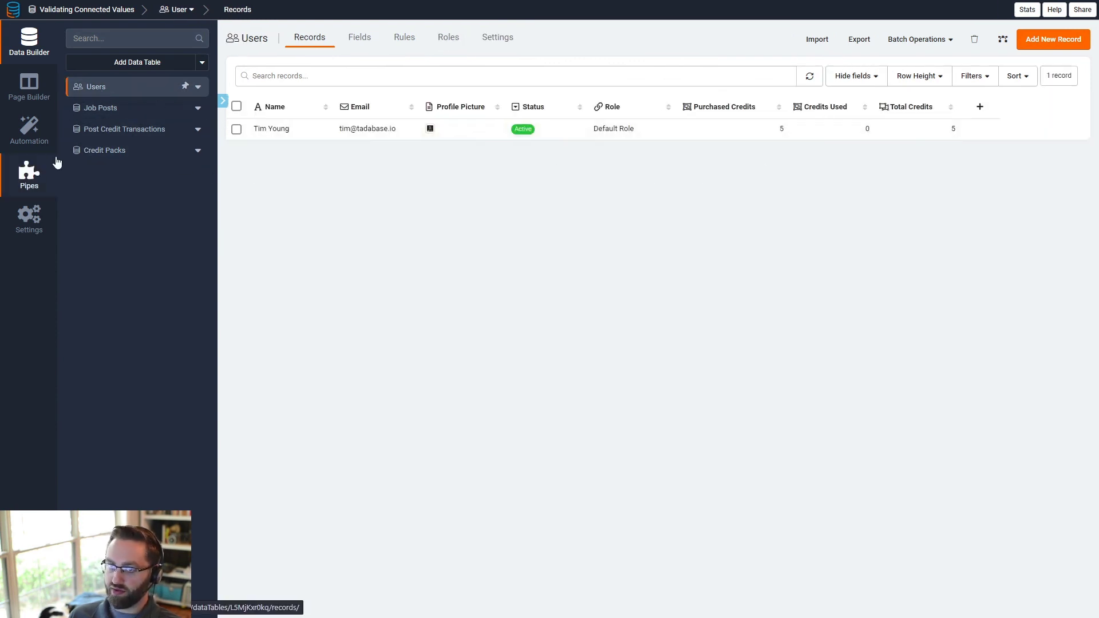
click(26, 97)
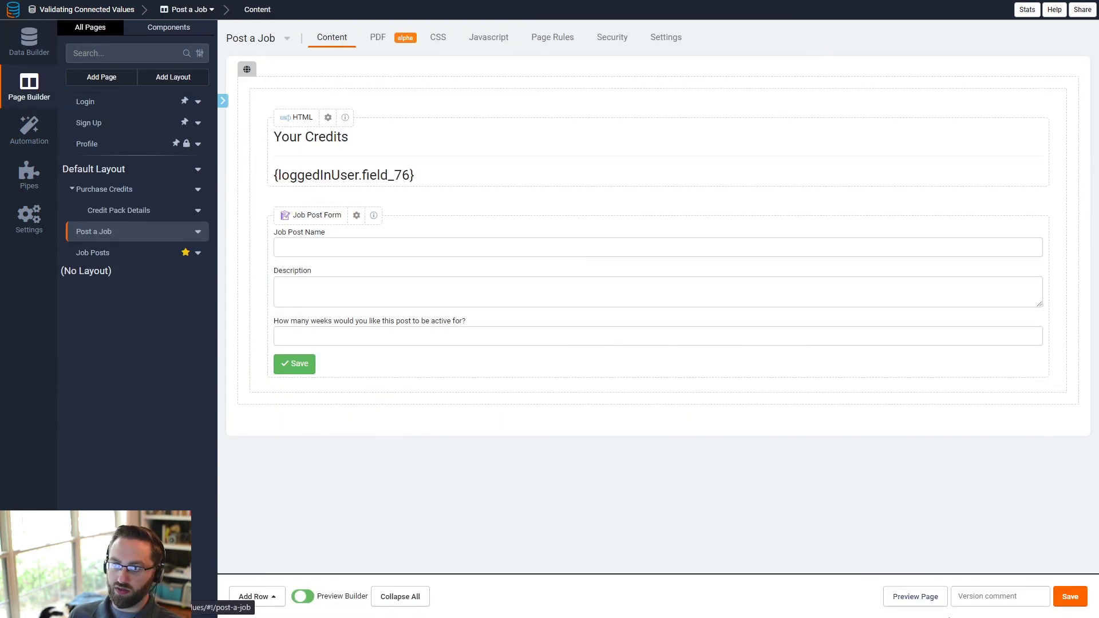
- Preview the page and submit a Landscaping job post with 'Test Description' running 3 weeks
click(914, 597)
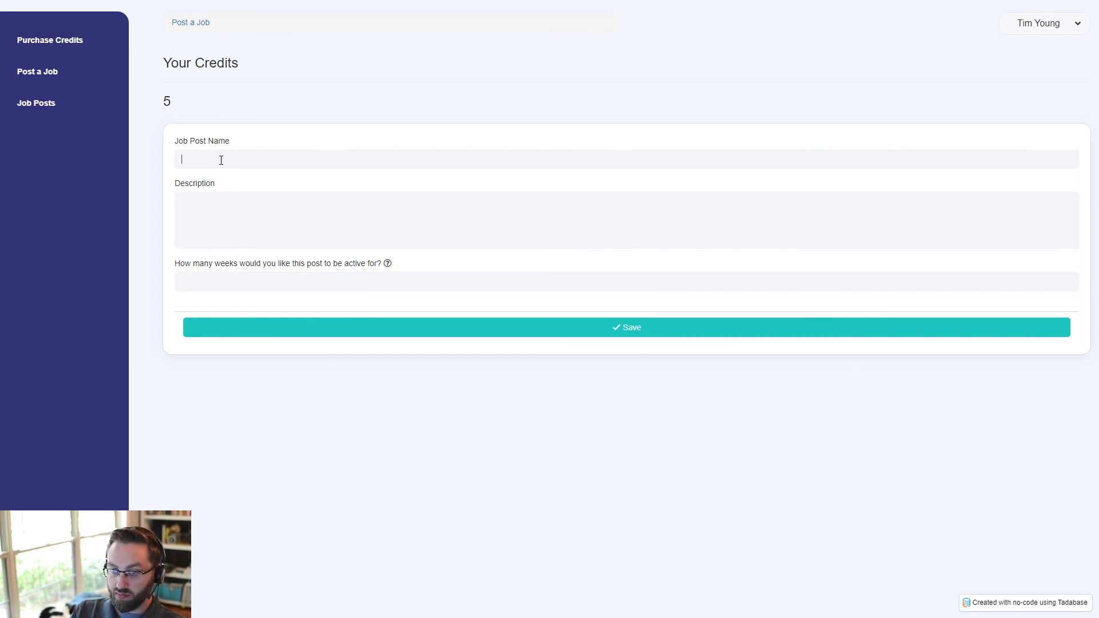
text(andscaping)
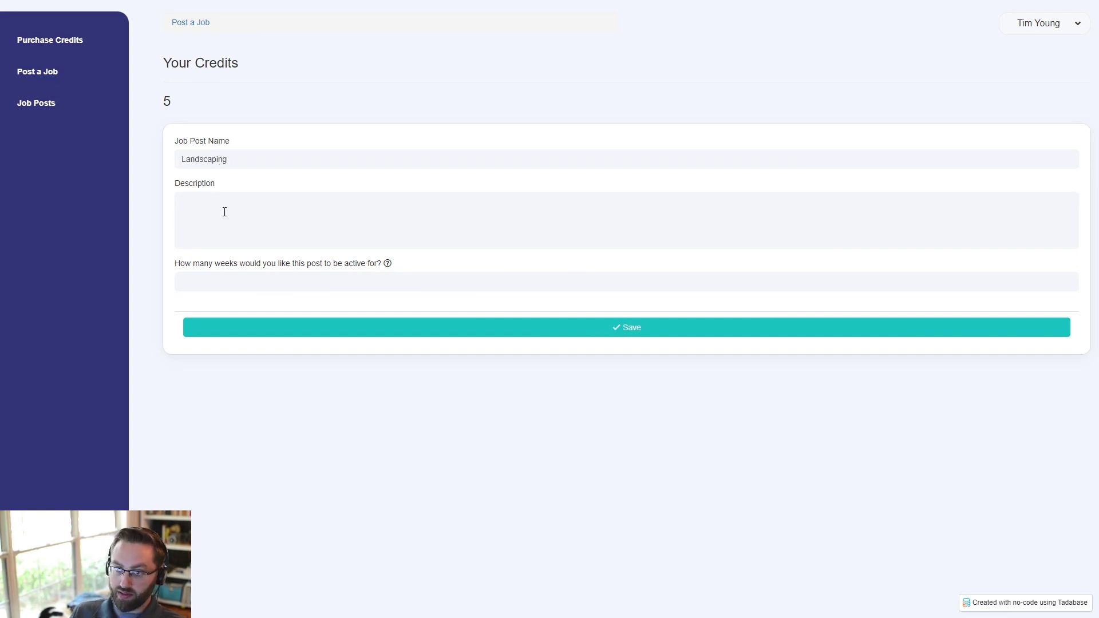
text(Test Description)
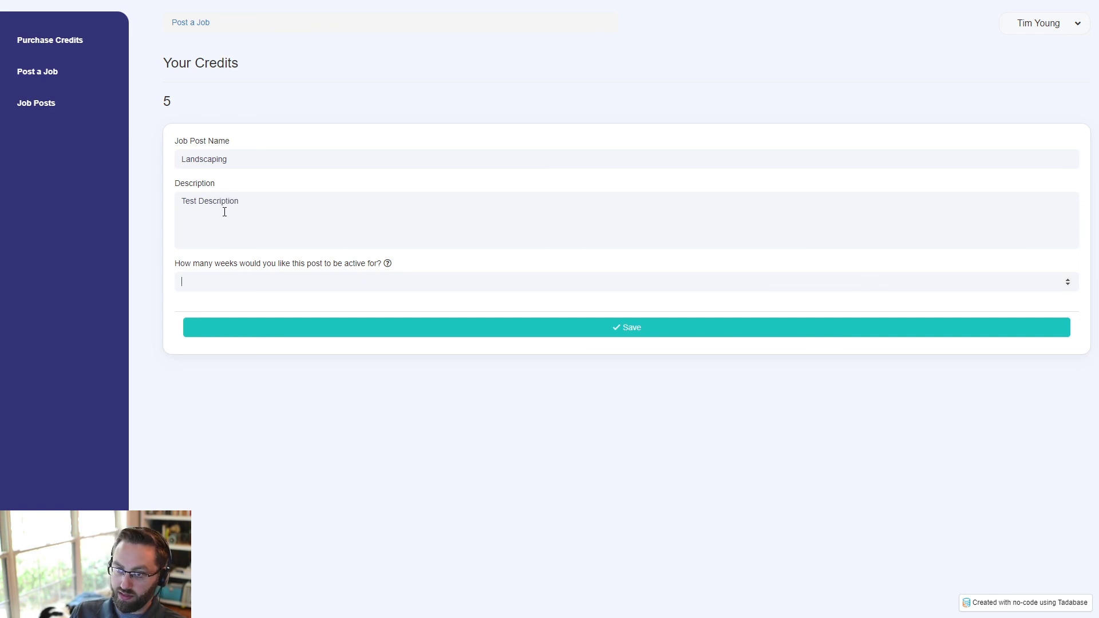
text(5)
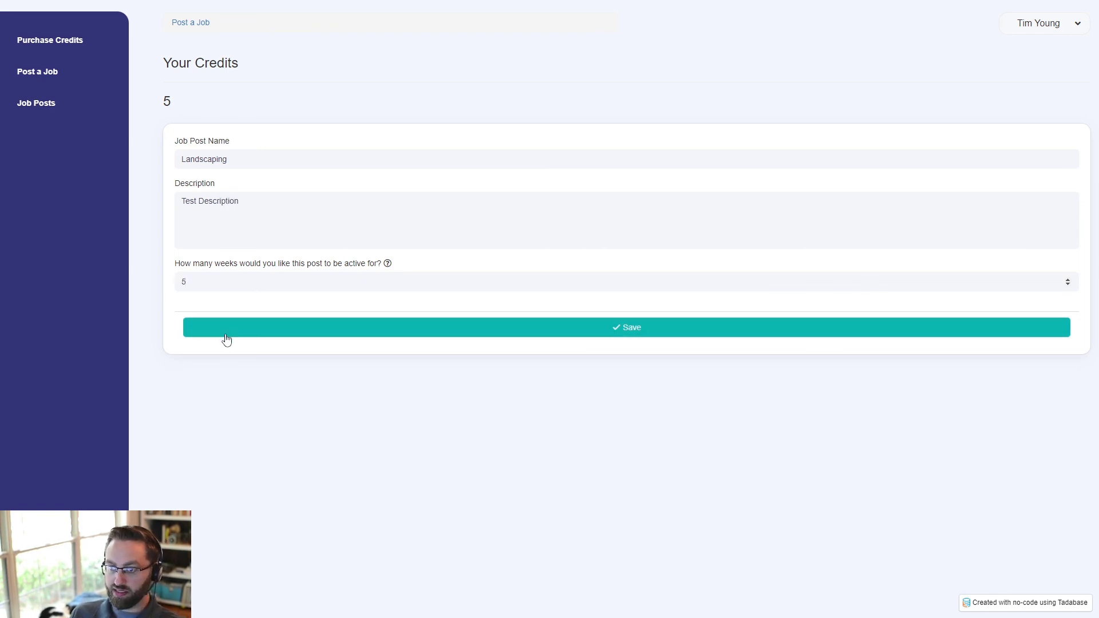
double_click(211, 284)
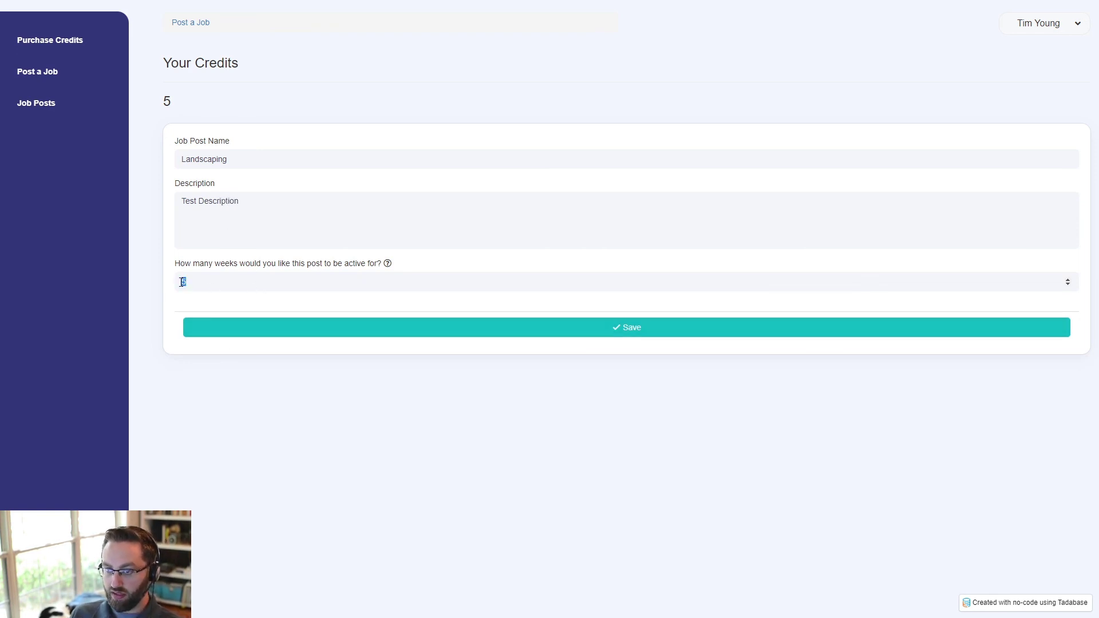
text(3)
click(234, 327)
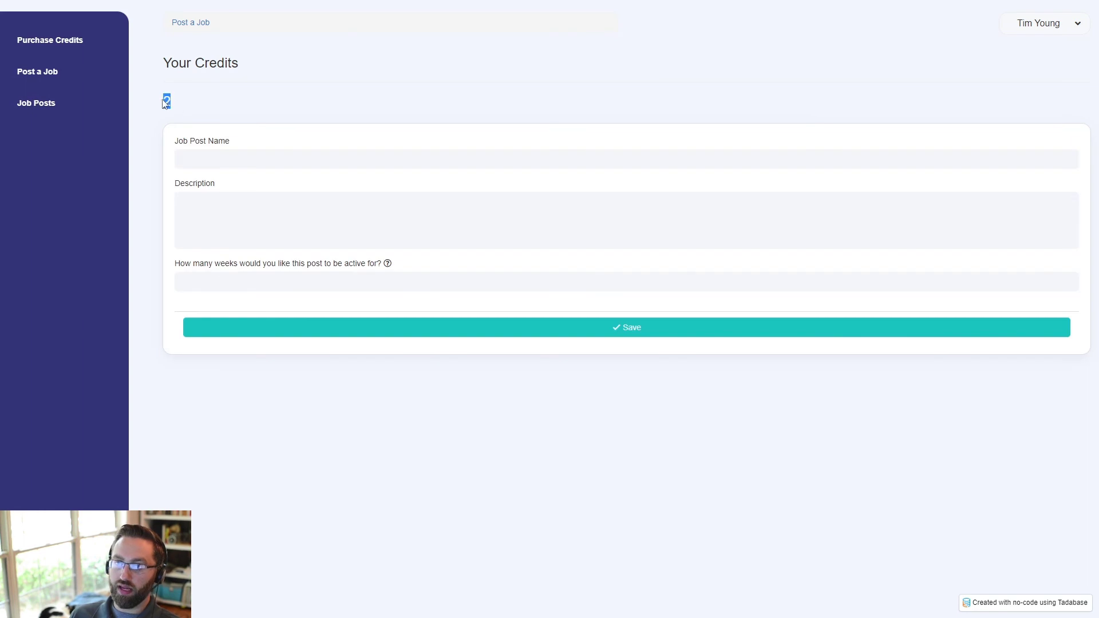
- Try posting Test Post 2 for 3 weeks and get the not-enough-credits error
click(201, 158)
text(Te)
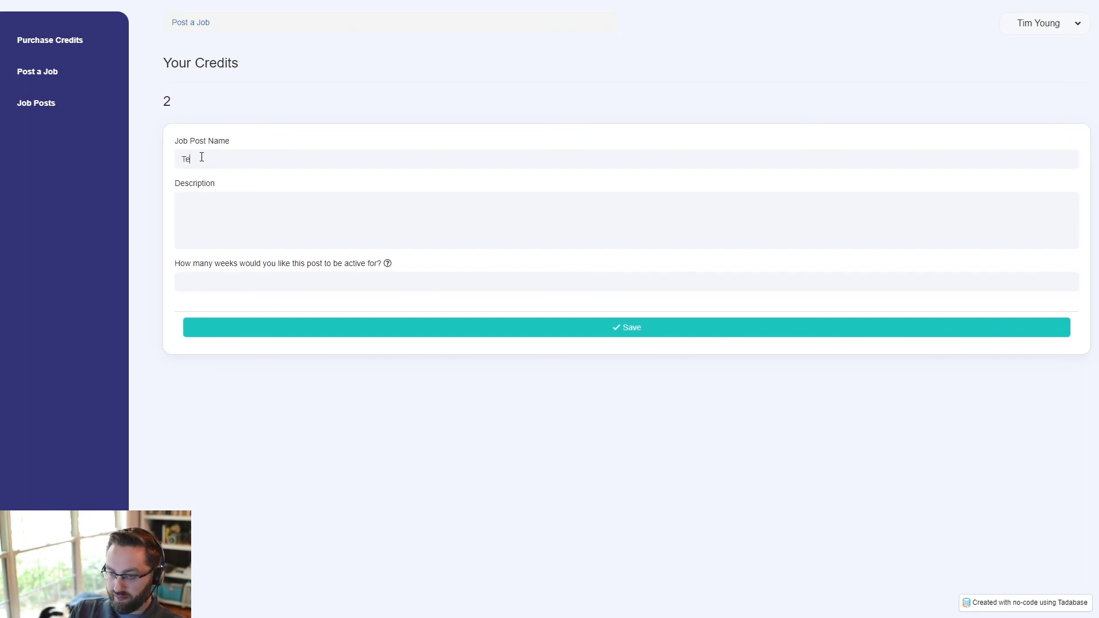
text(st Post 2)
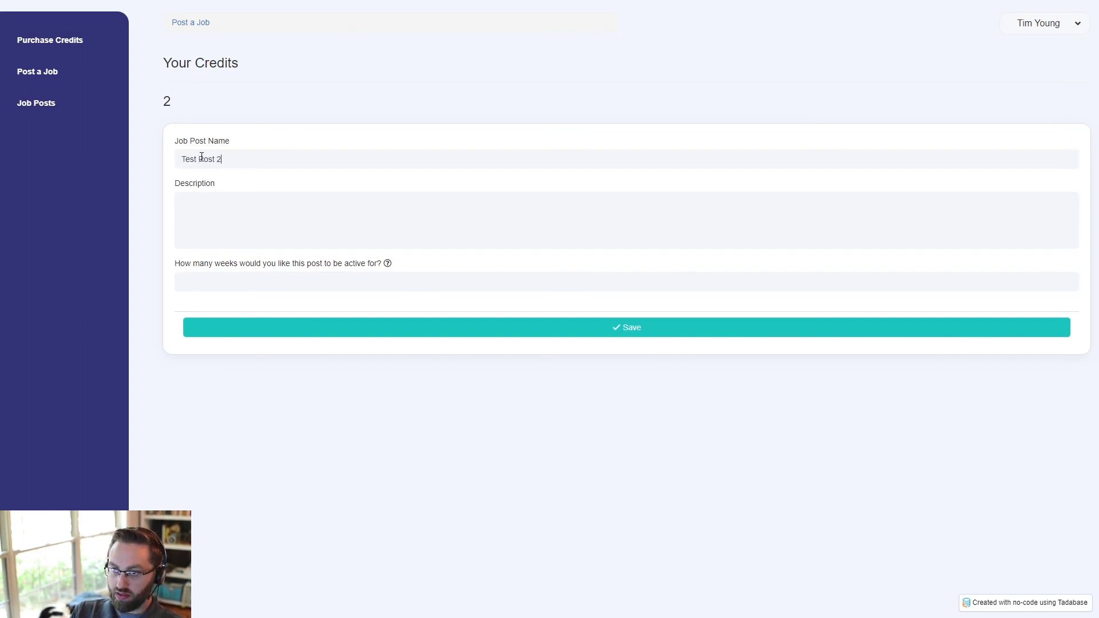
text(Test Post 3)
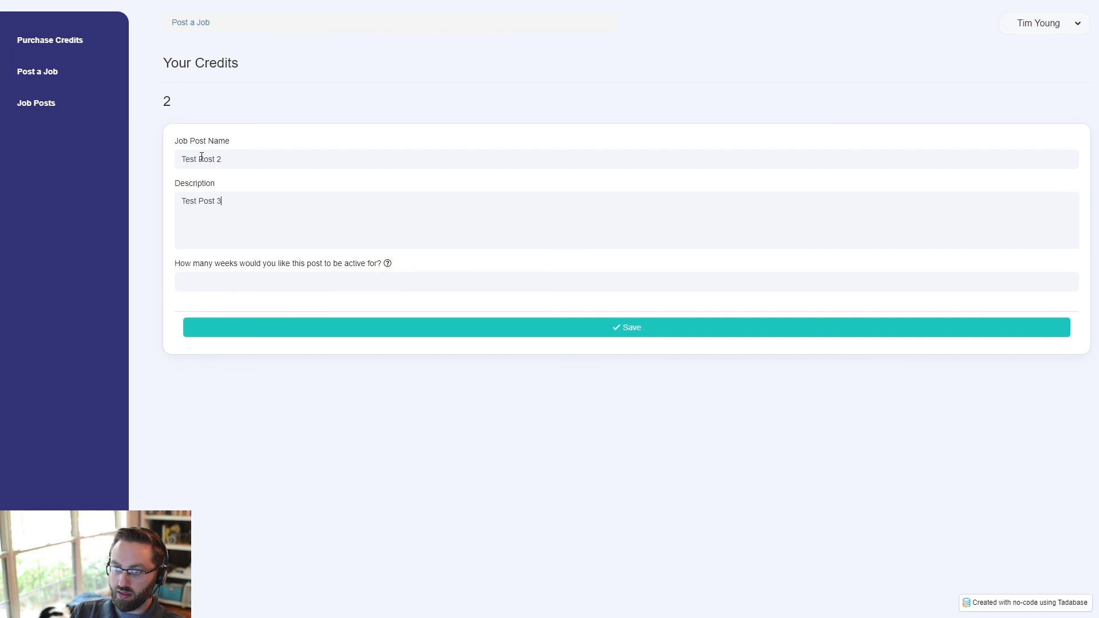
click(215, 274)
text(3)
click(231, 327)
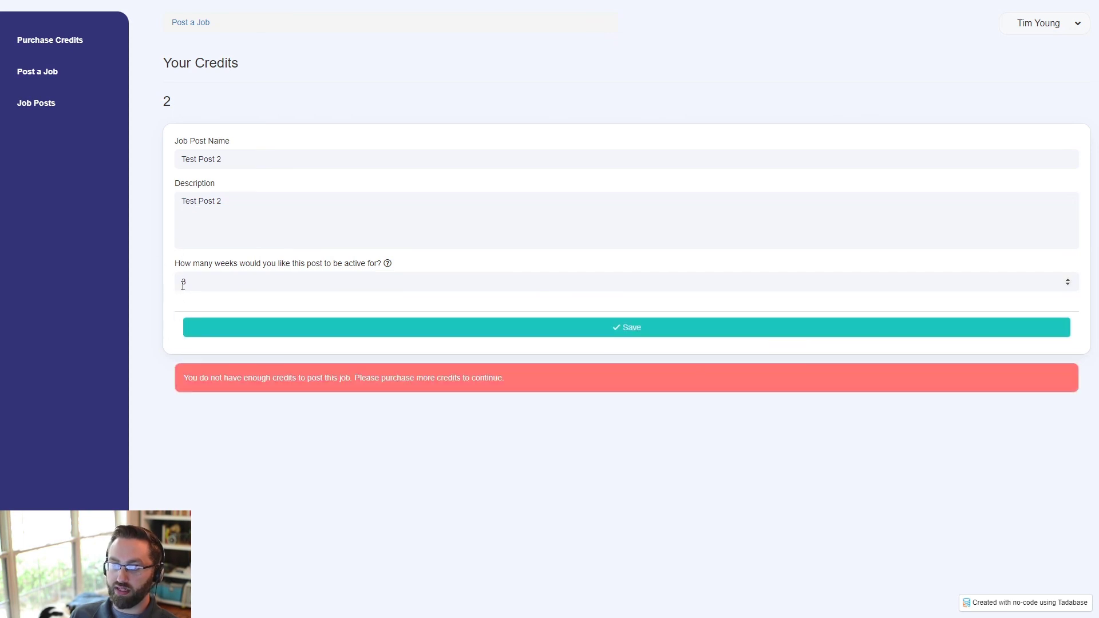
drag(184, 378, 375, 389)
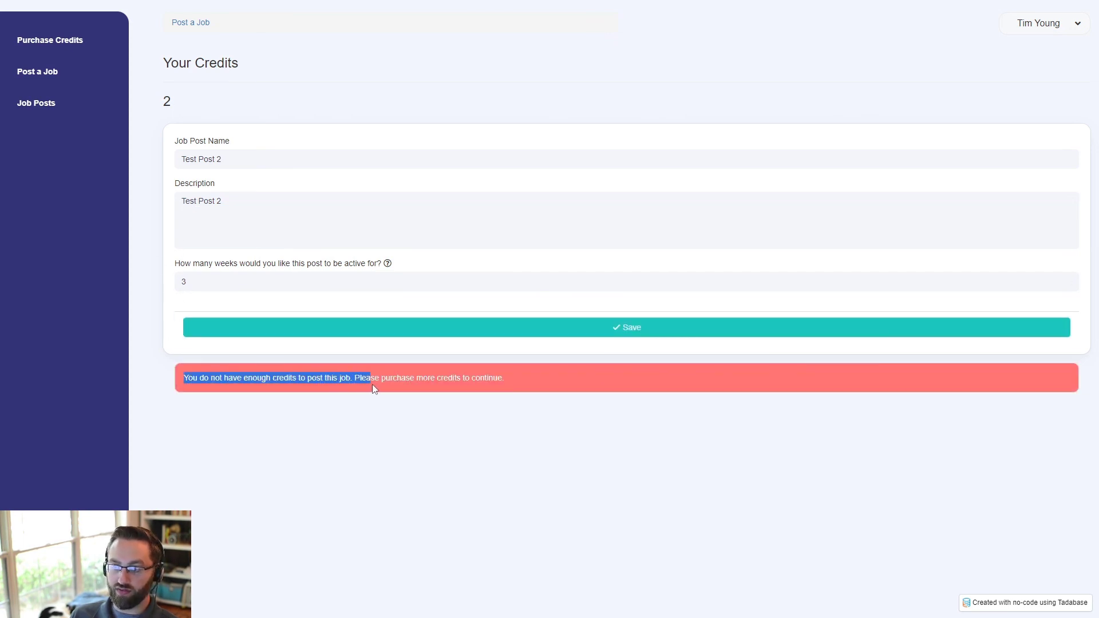
- Post it for 2 weeks instead, reload, then visit Purchase Credits and return to Post a Job
drag(203, 290, 175, 290)
text(2)
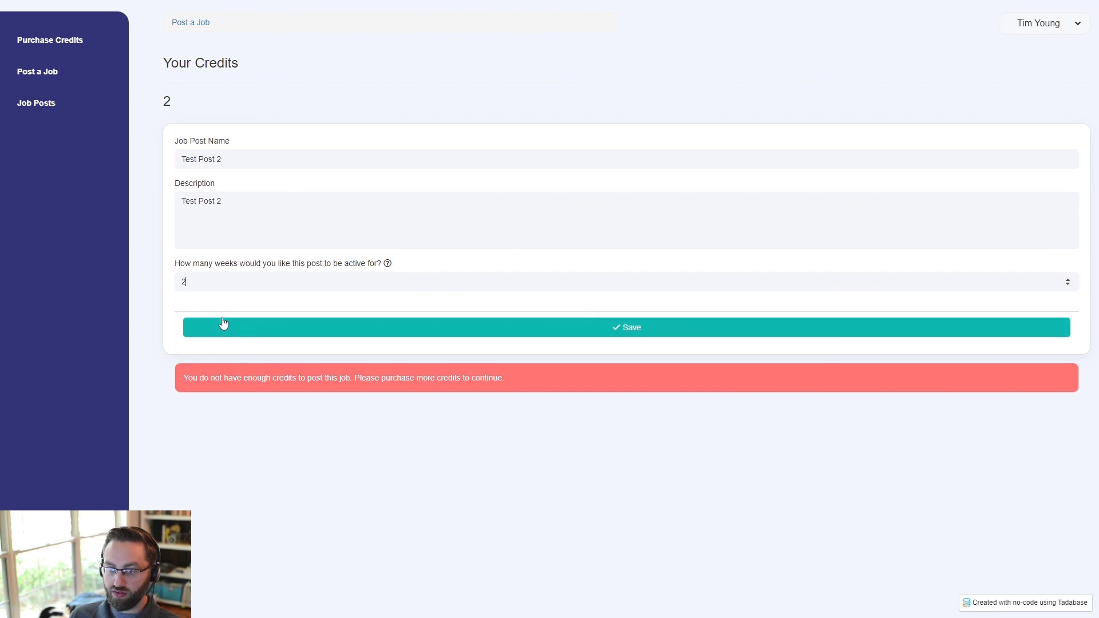
click(207, 324)
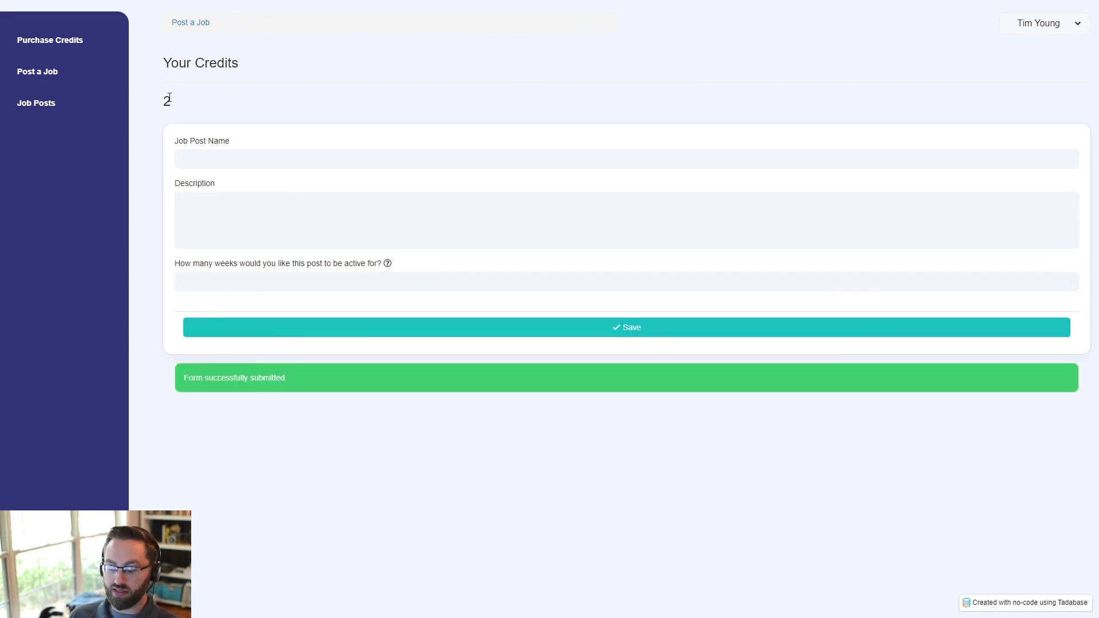
key(F5)
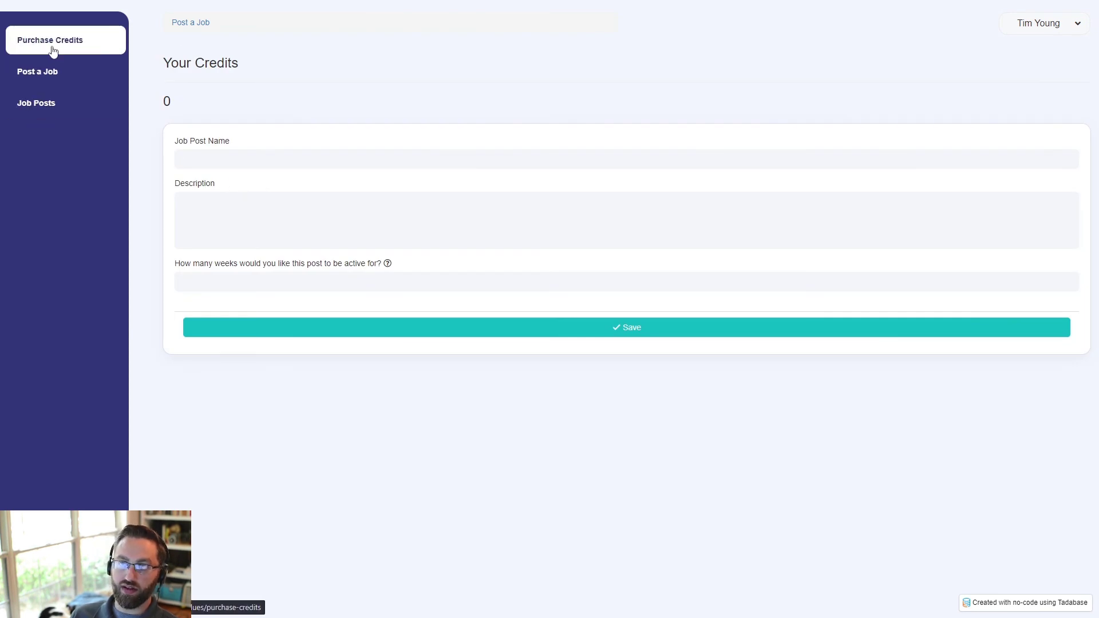
click(23, 43)
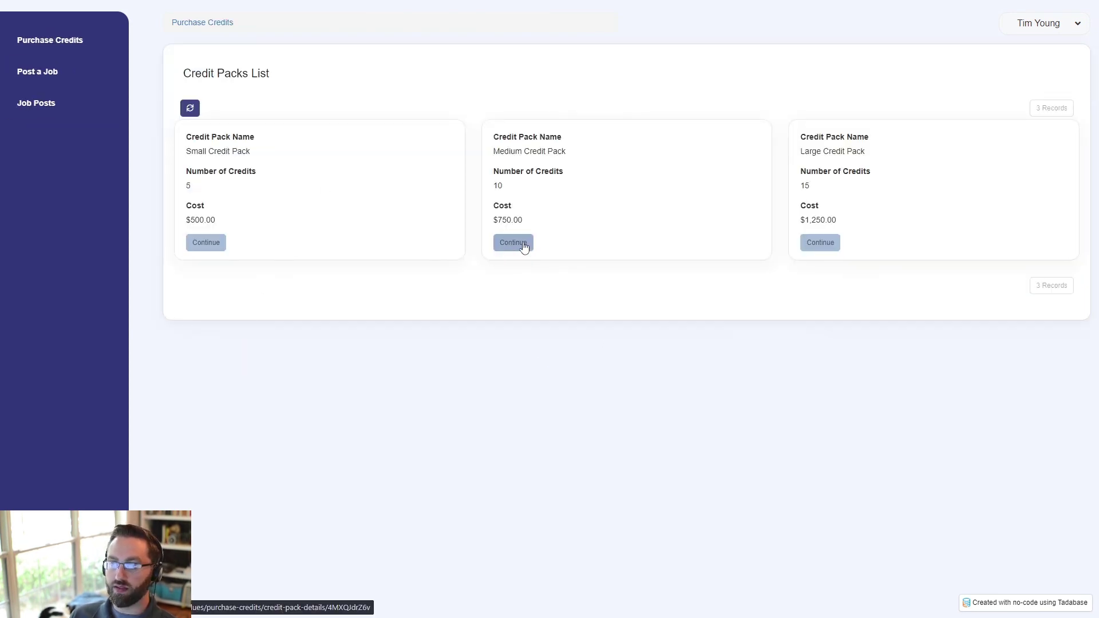
click(65, 79)
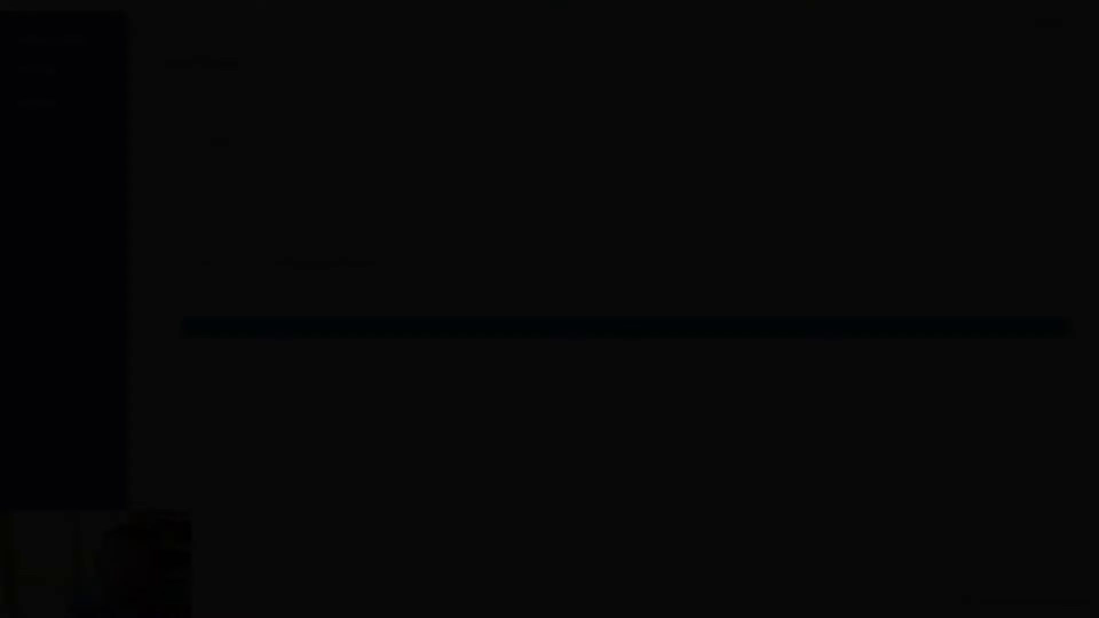